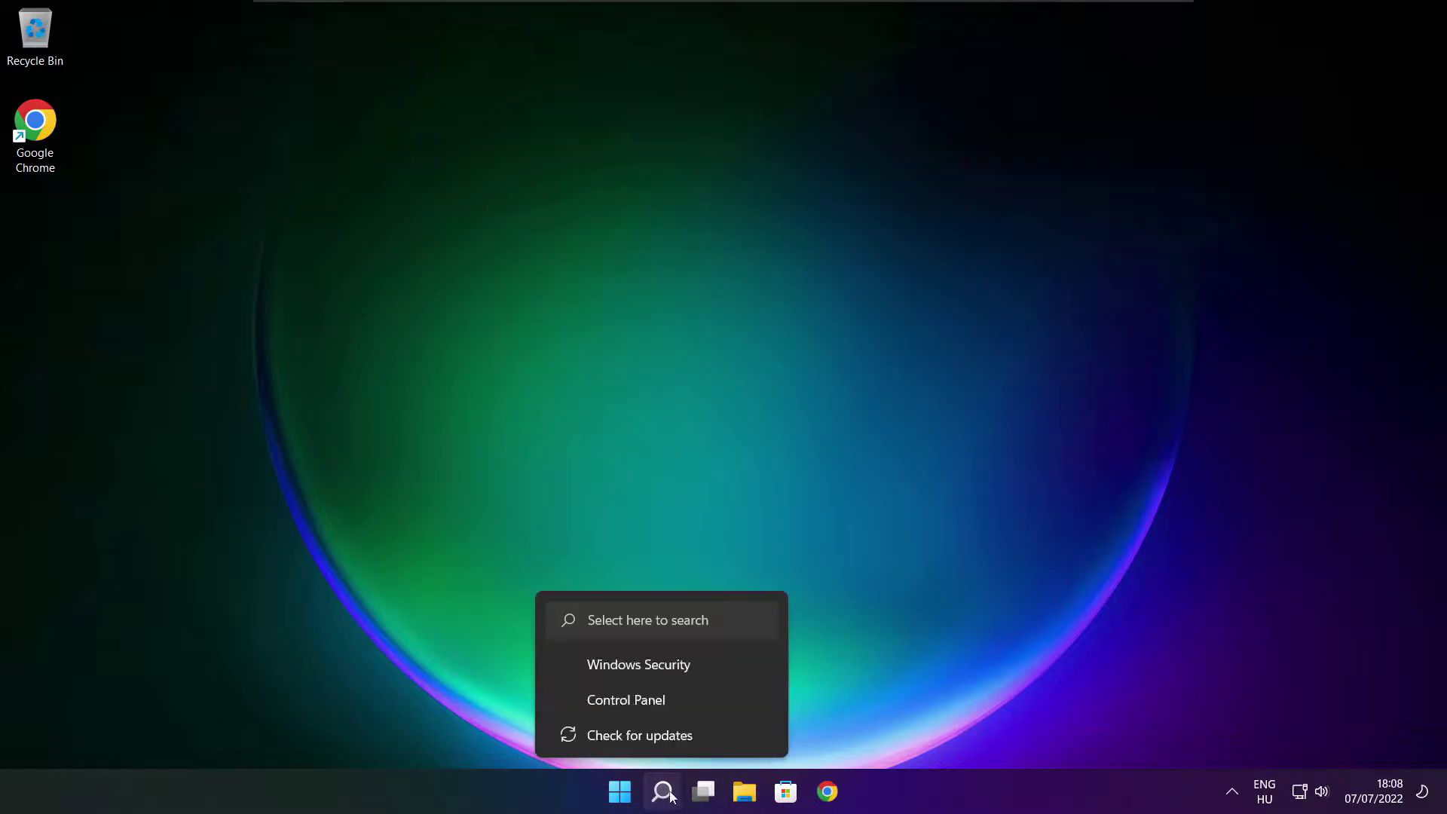
Search Windows for "device manager", open Device Manager and maximize its window.
{"action": "left_click", "coordinate": [666, 799]}
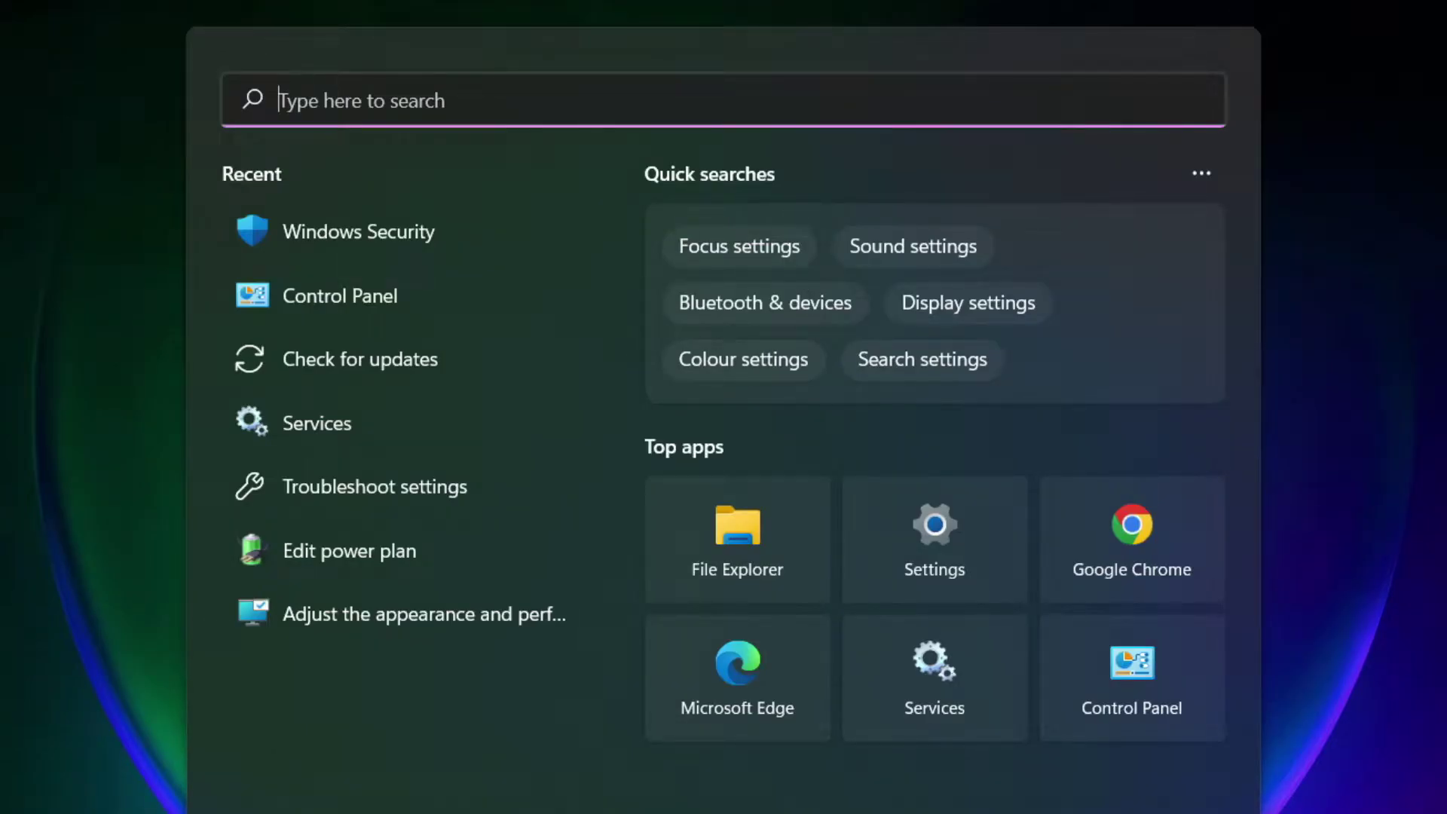
{"action": "type", "text": "device m"}
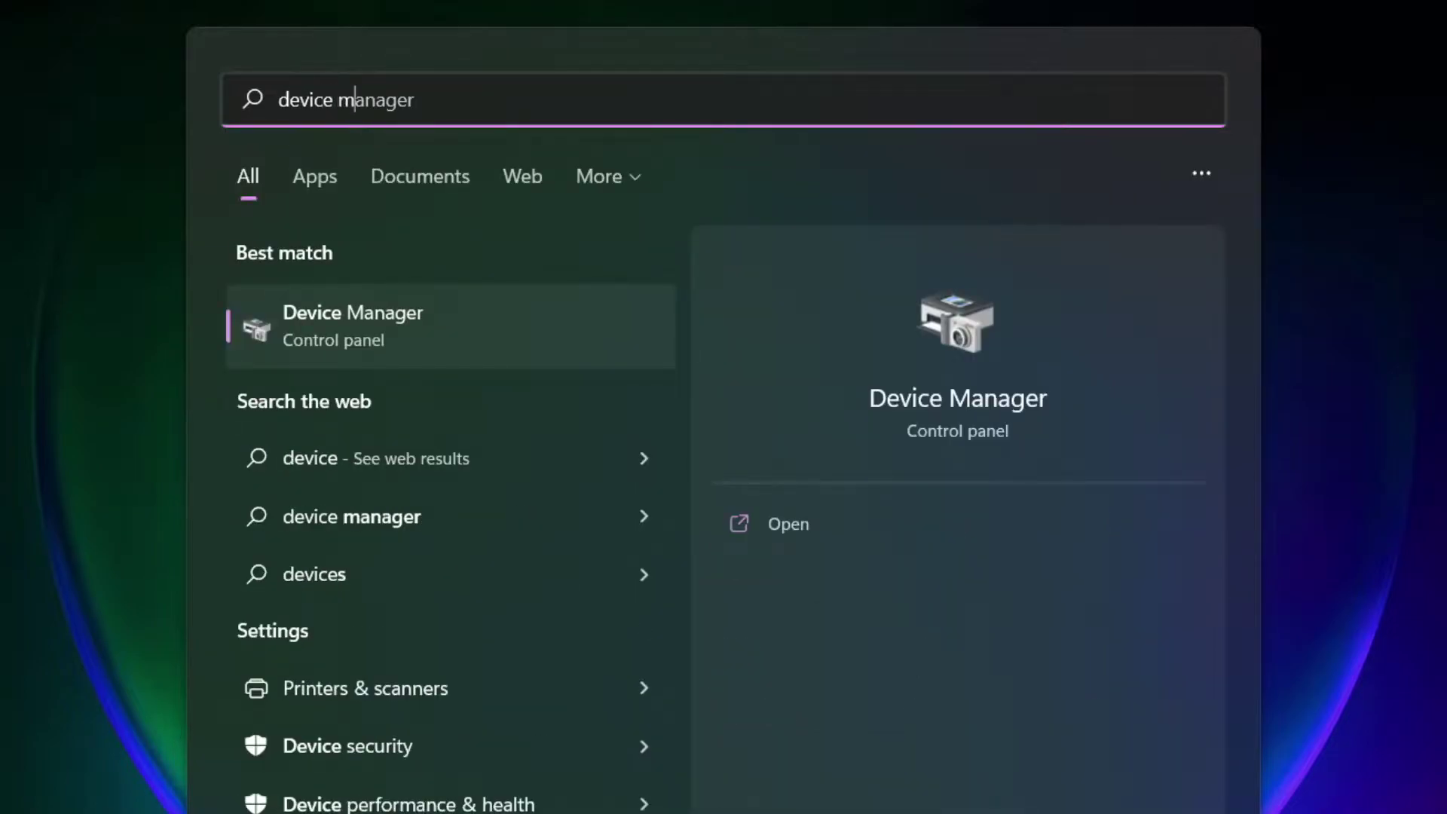
{"action": "type", "text": "anag"}
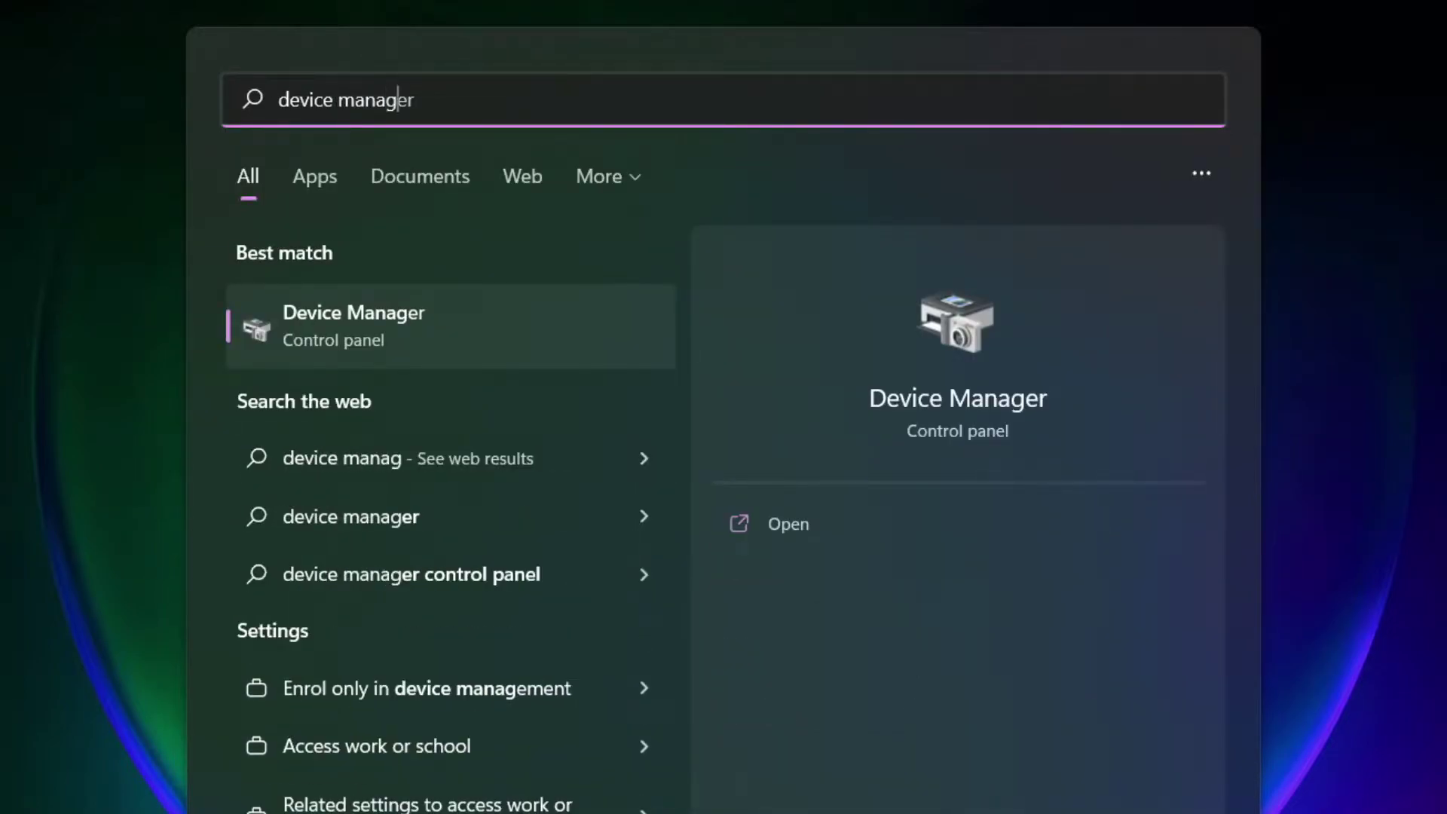
{"action": "type", "text": "er"}
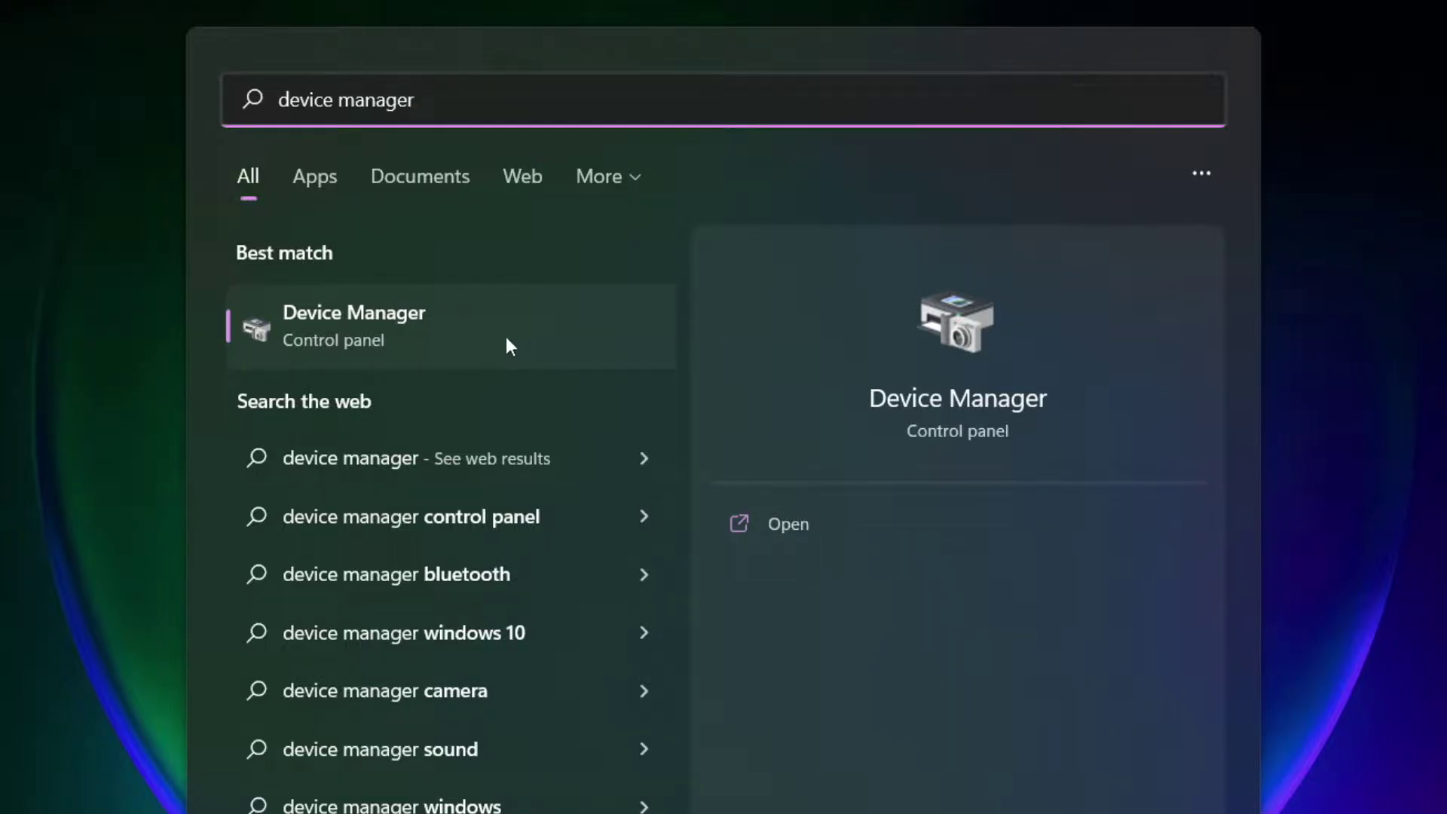
{"action": "left_click", "coordinate": [531, 337]}
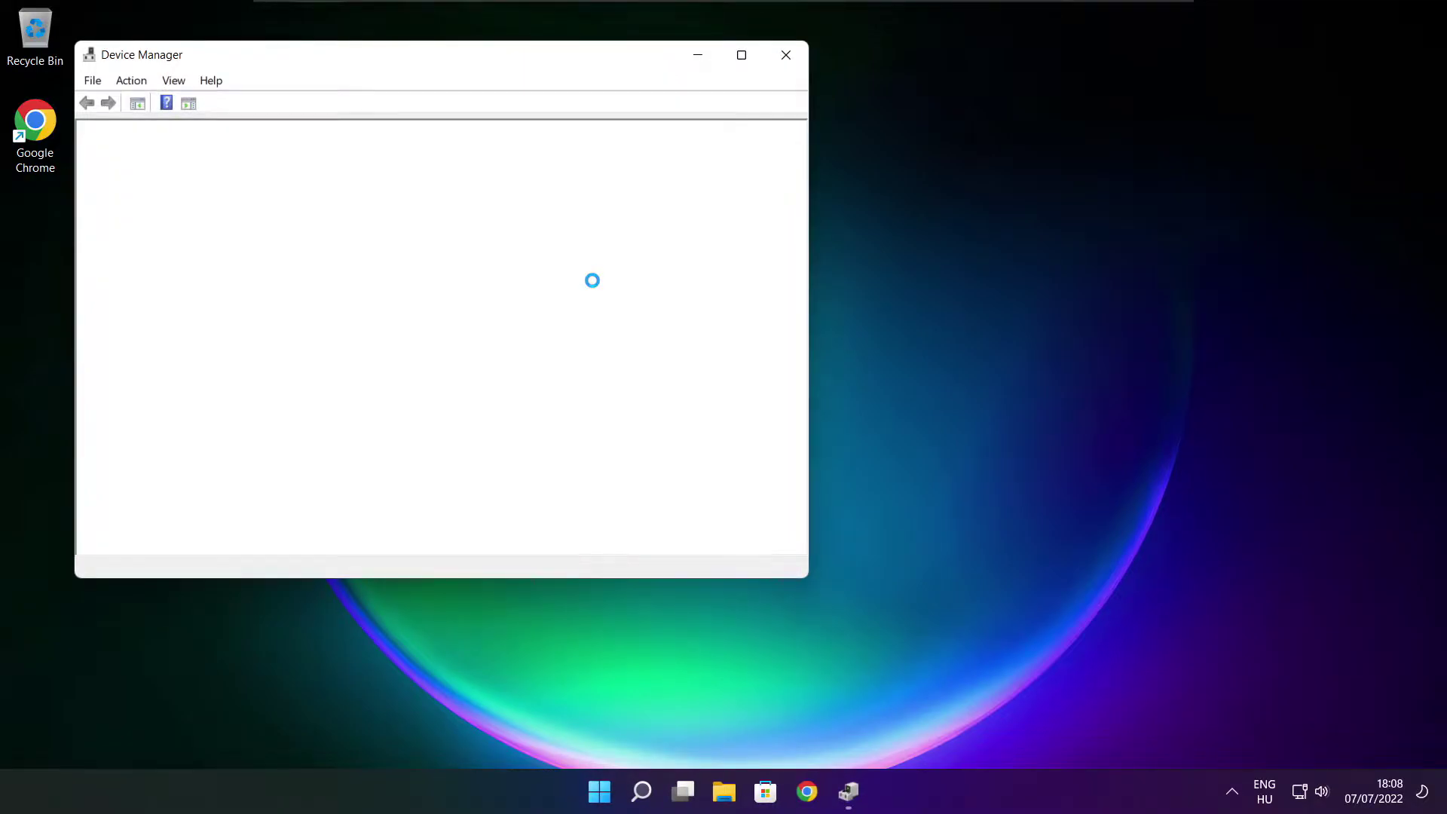
{"action": "left_click", "coordinate": [741, 54]}
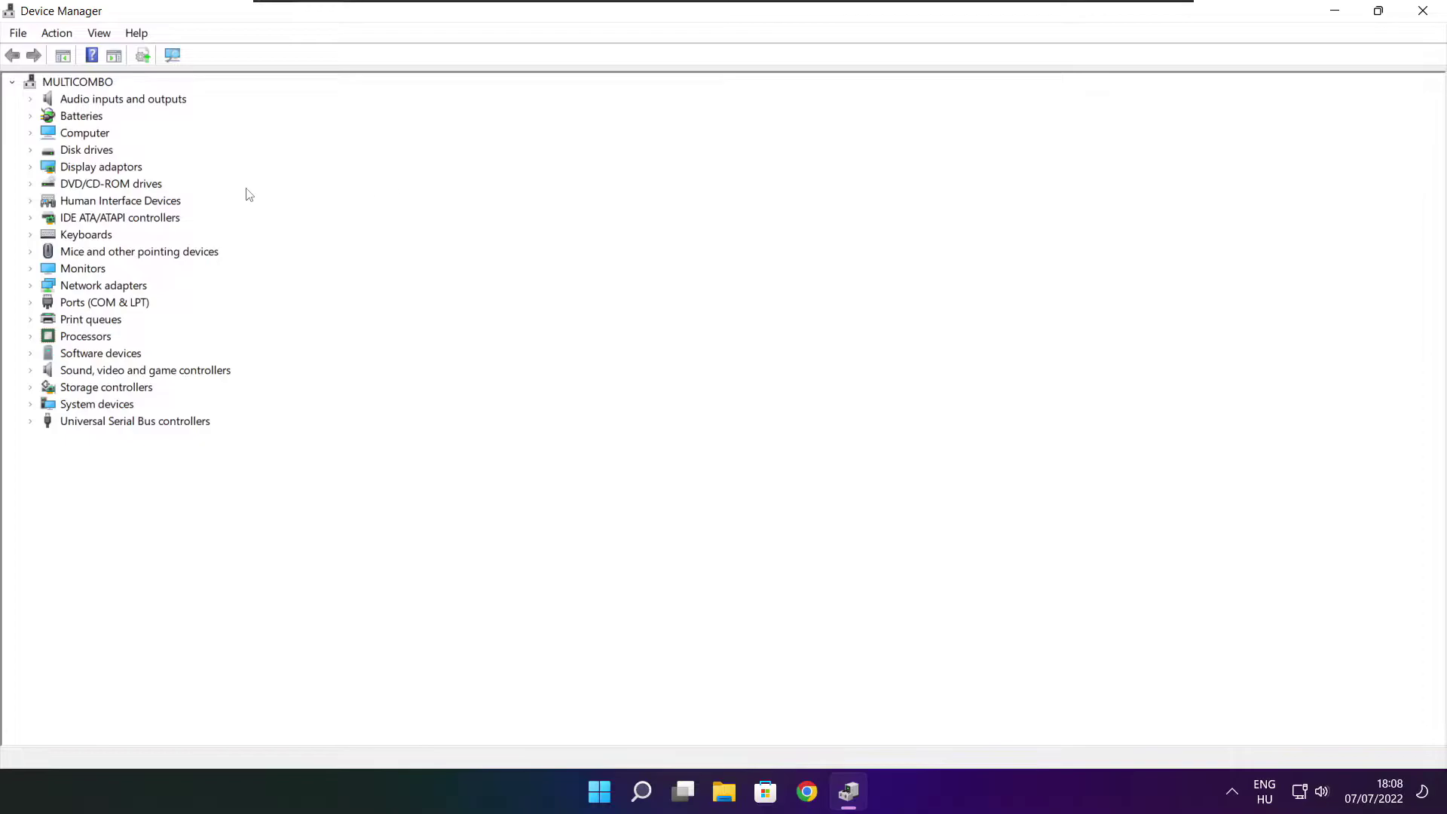
Update the driver of the VMware SVGA 3D display adaptor using the automatic driver search, and close the wizard.
{"action": "left_click", "coordinate": [39, 168]}
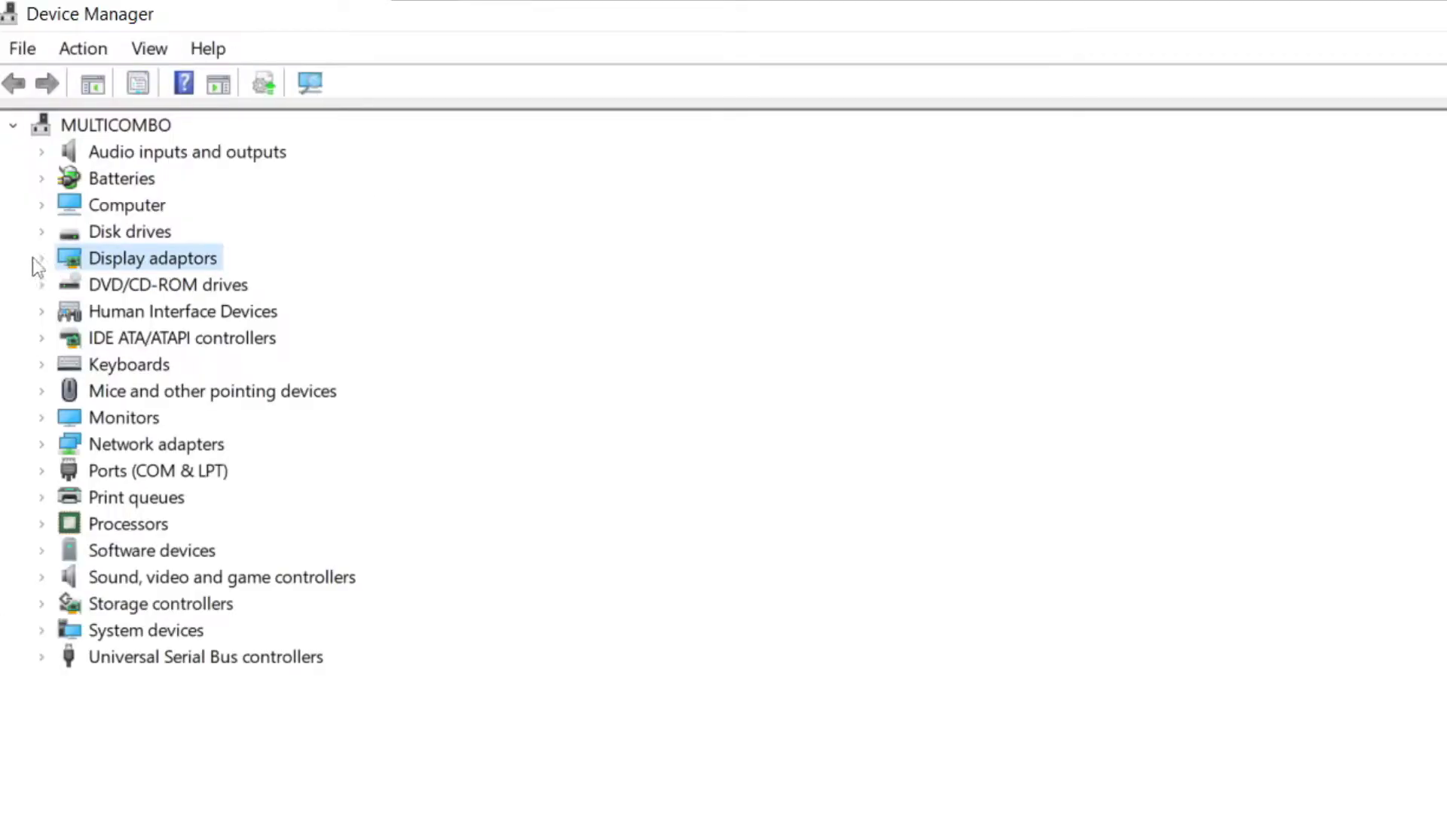
{"action": "left_click", "coordinate": [42, 258]}
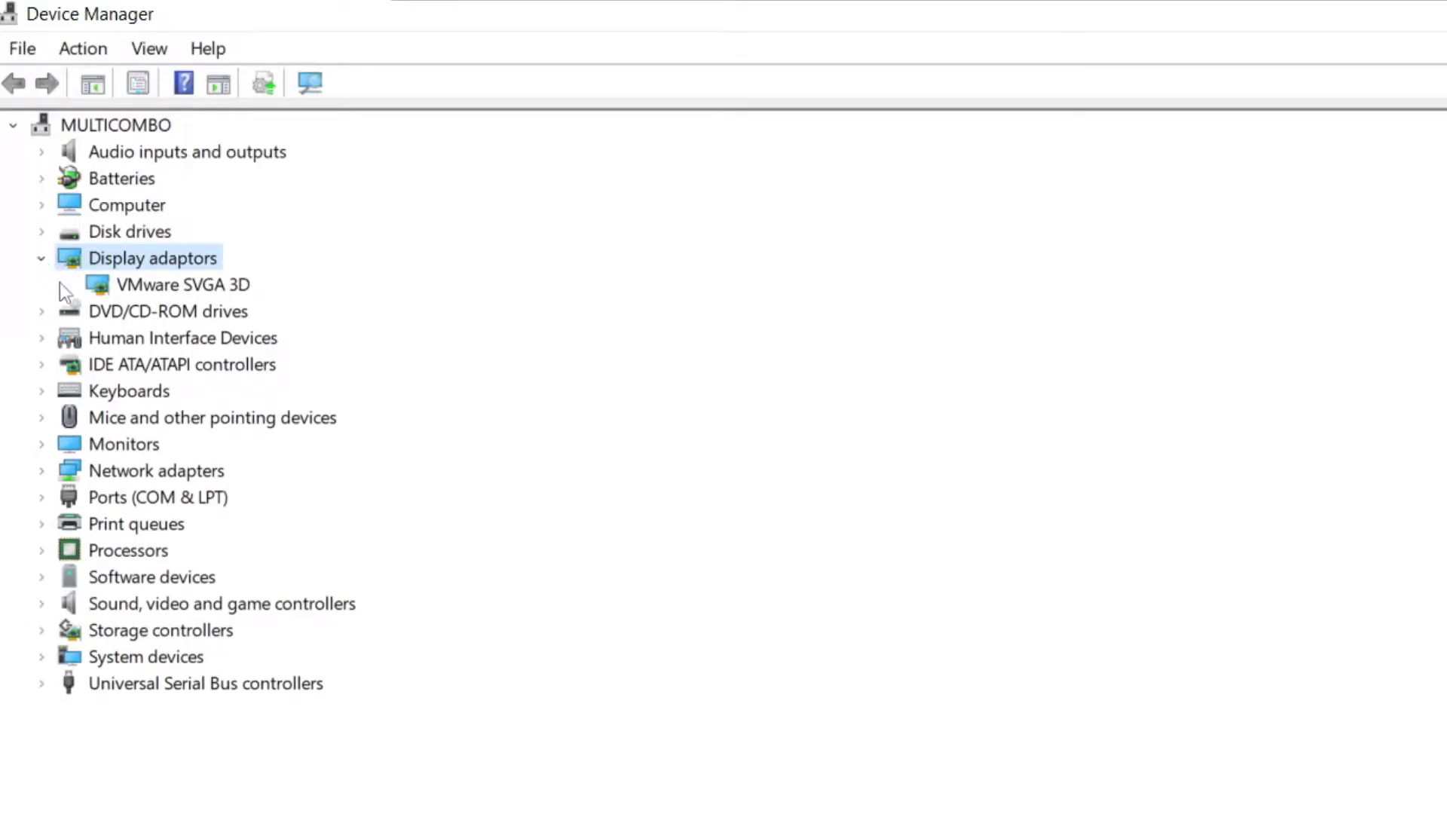
{"action": "left_click", "coordinate": [215, 287]}
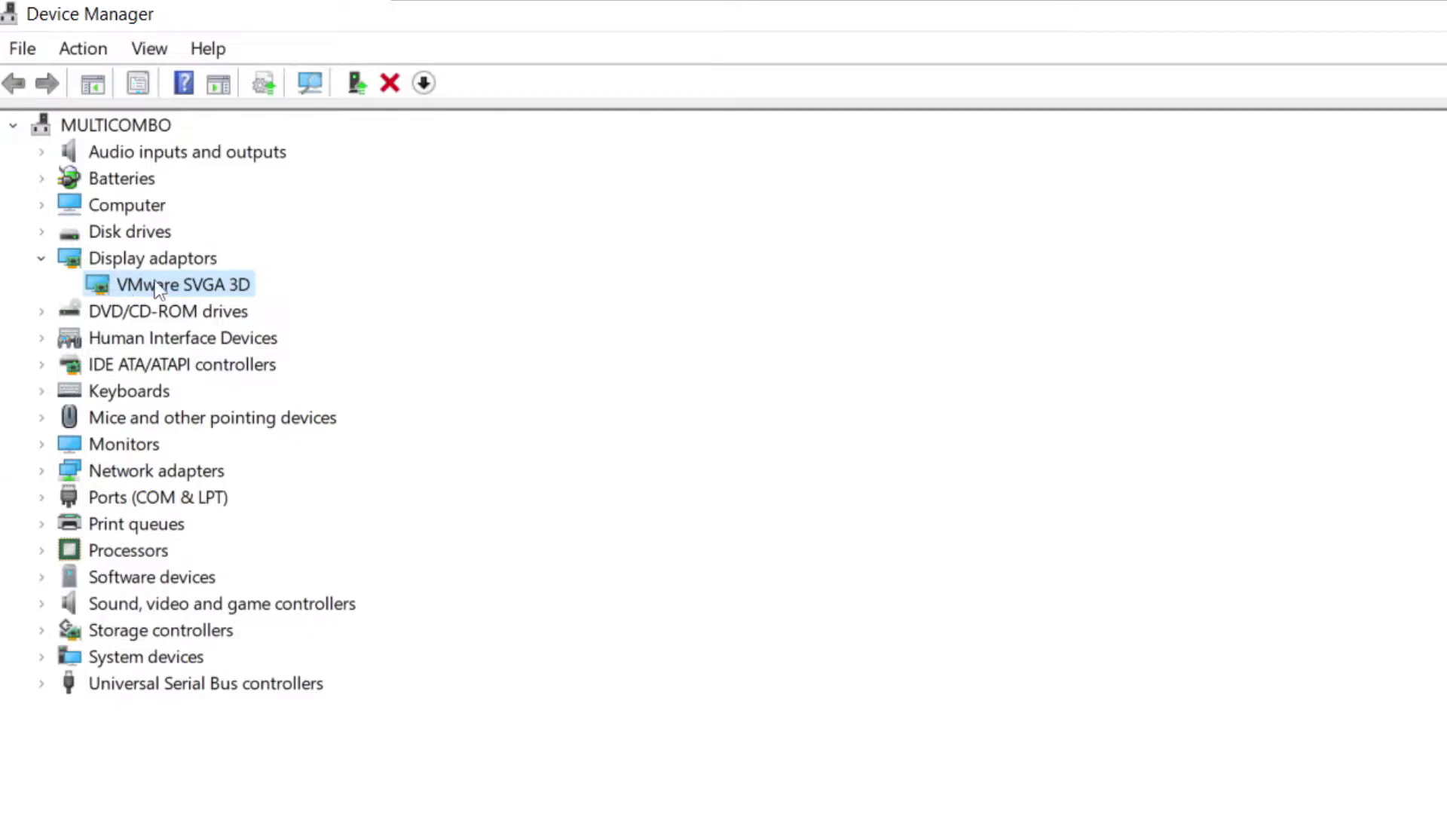
{"action": "right_click", "coordinate": [157, 288]}
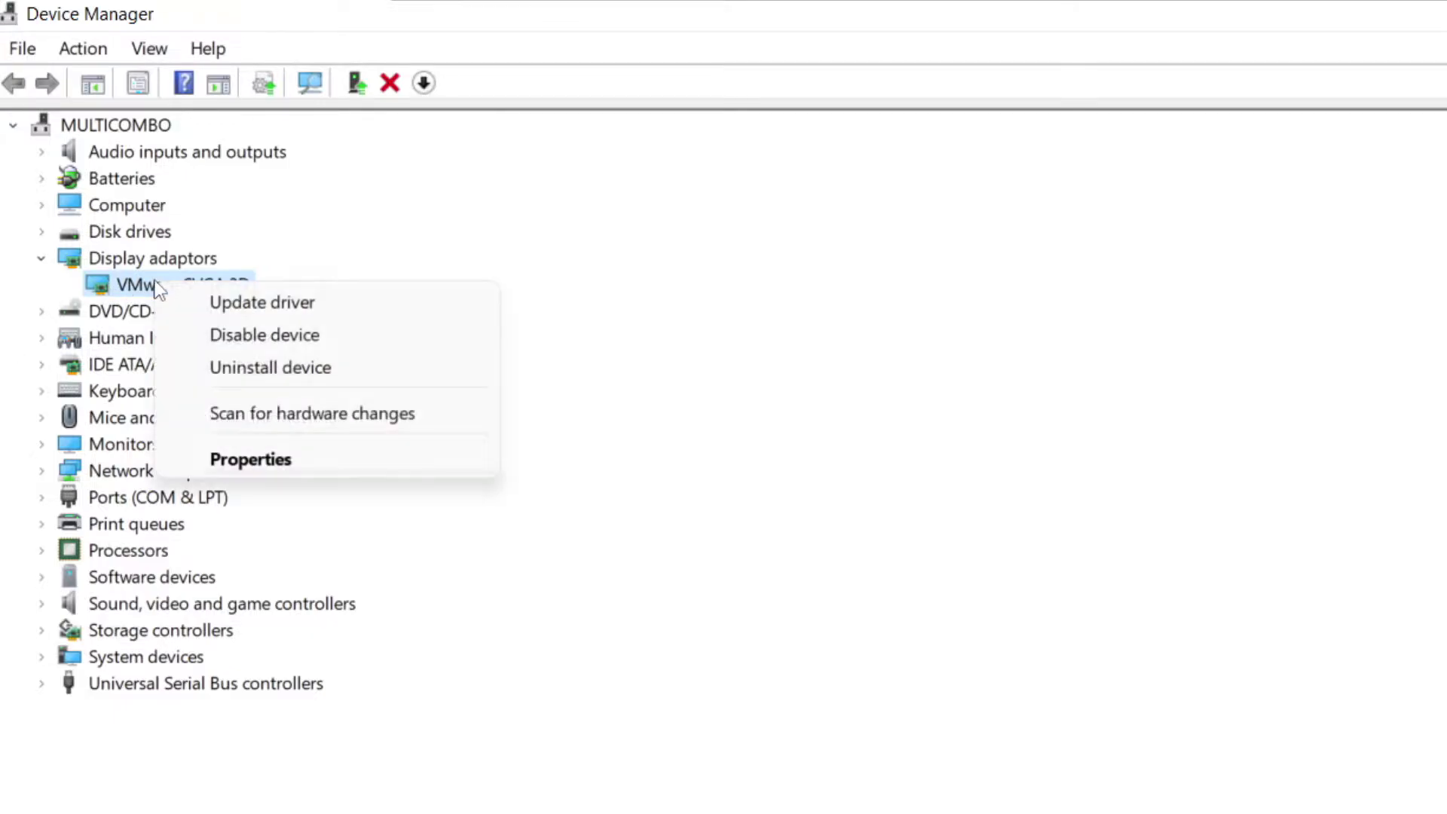
{"action": "left_click", "coordinate": [319, 303]}
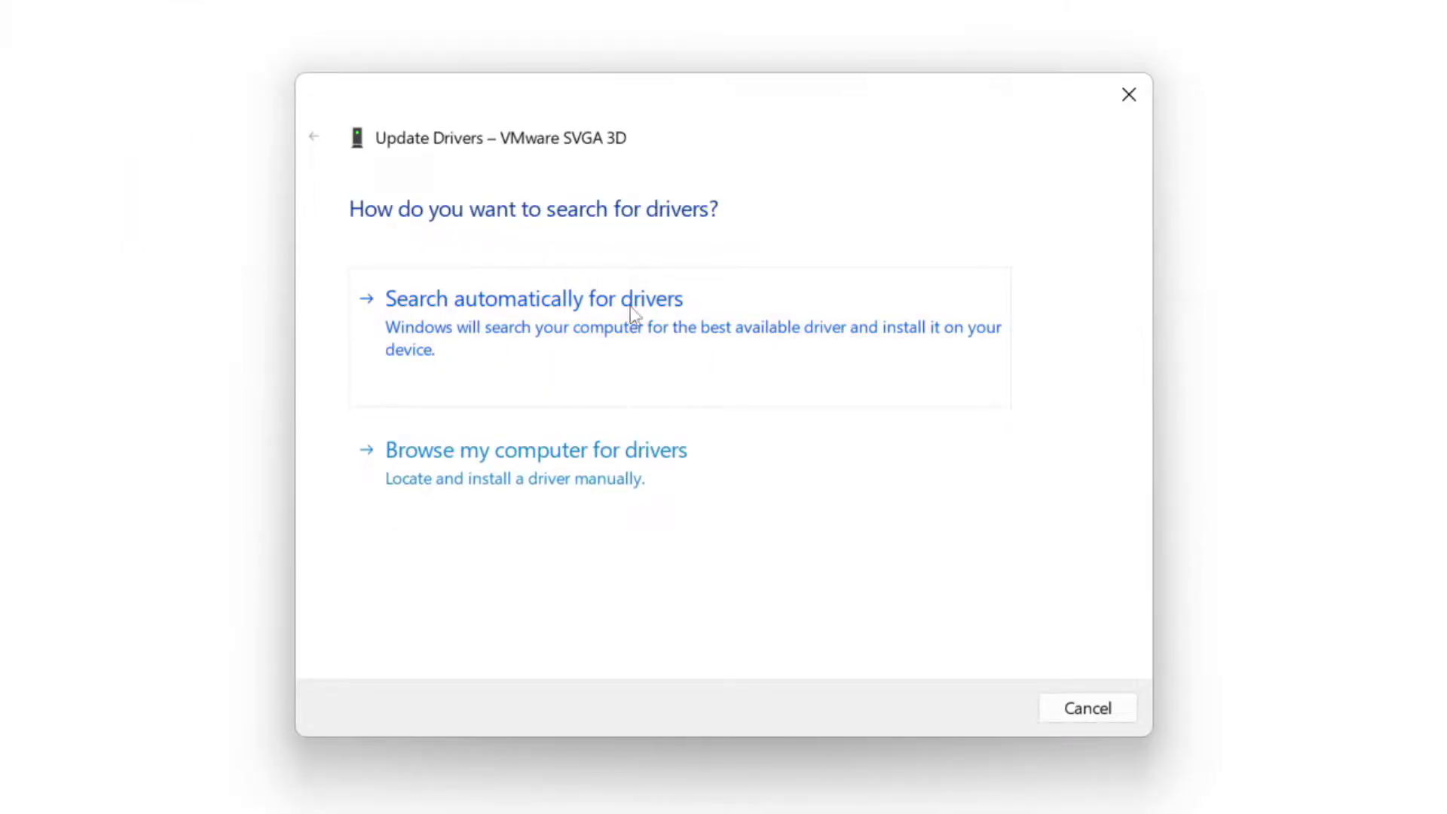
{"action": "left_click", "coordinate": [633, 334]}
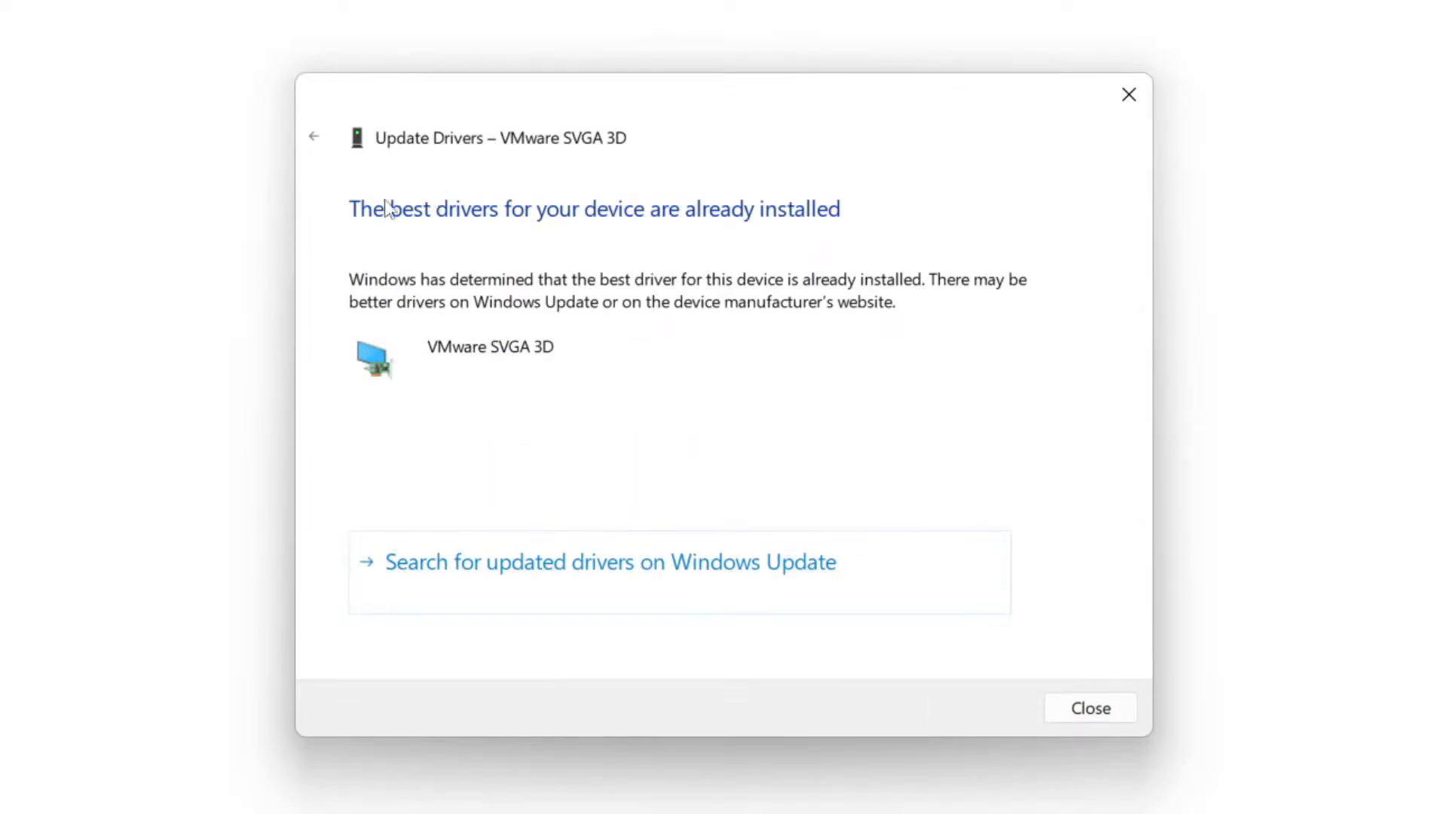
{"action": "left_click", "coordinate": [1089, 708]}
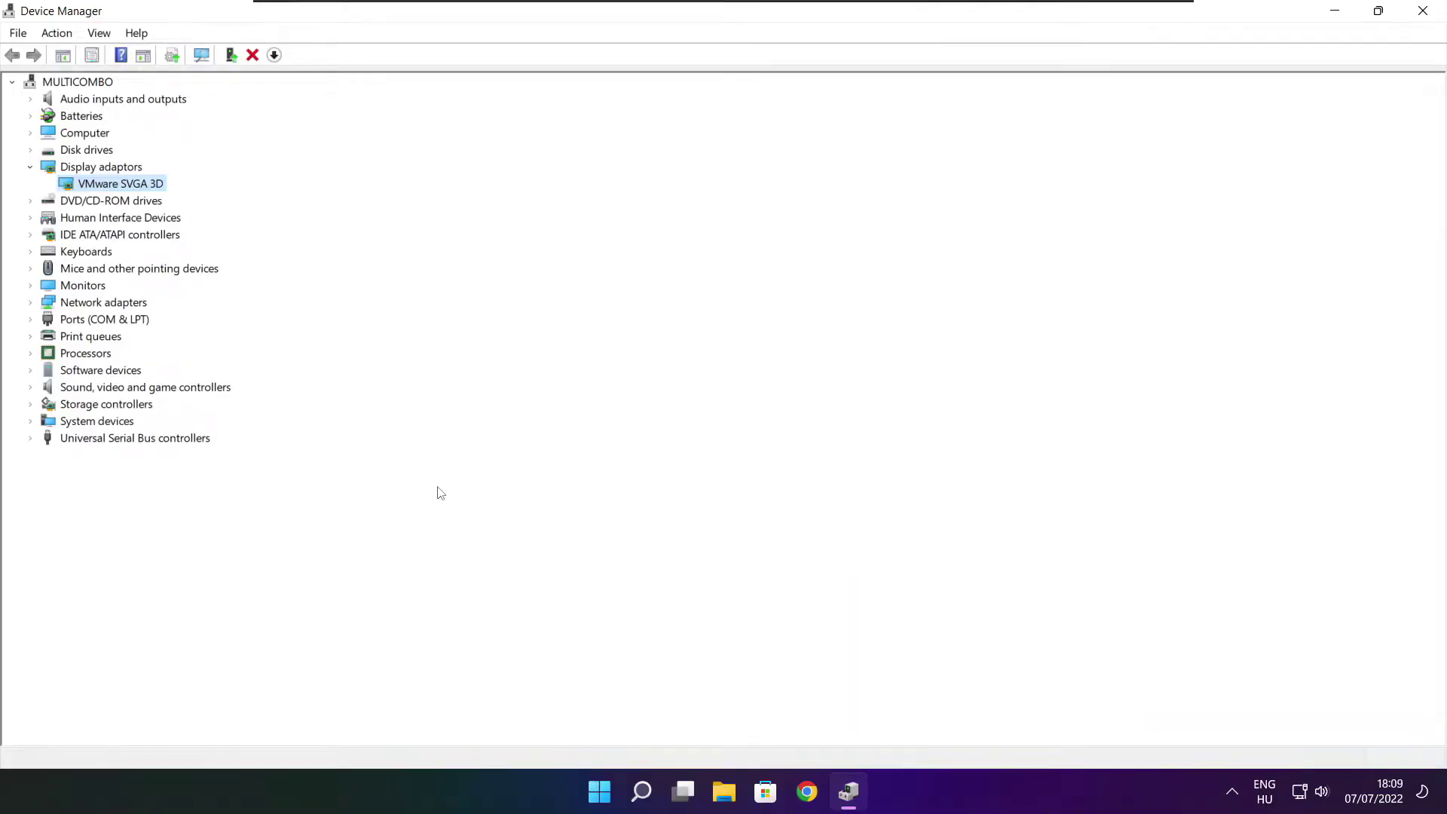
Update the High Definition Audio Device driver using the automatic driver search, and close the wizard and Device Manager.
{"action": "left_click", "coordinate": [122, 389]}
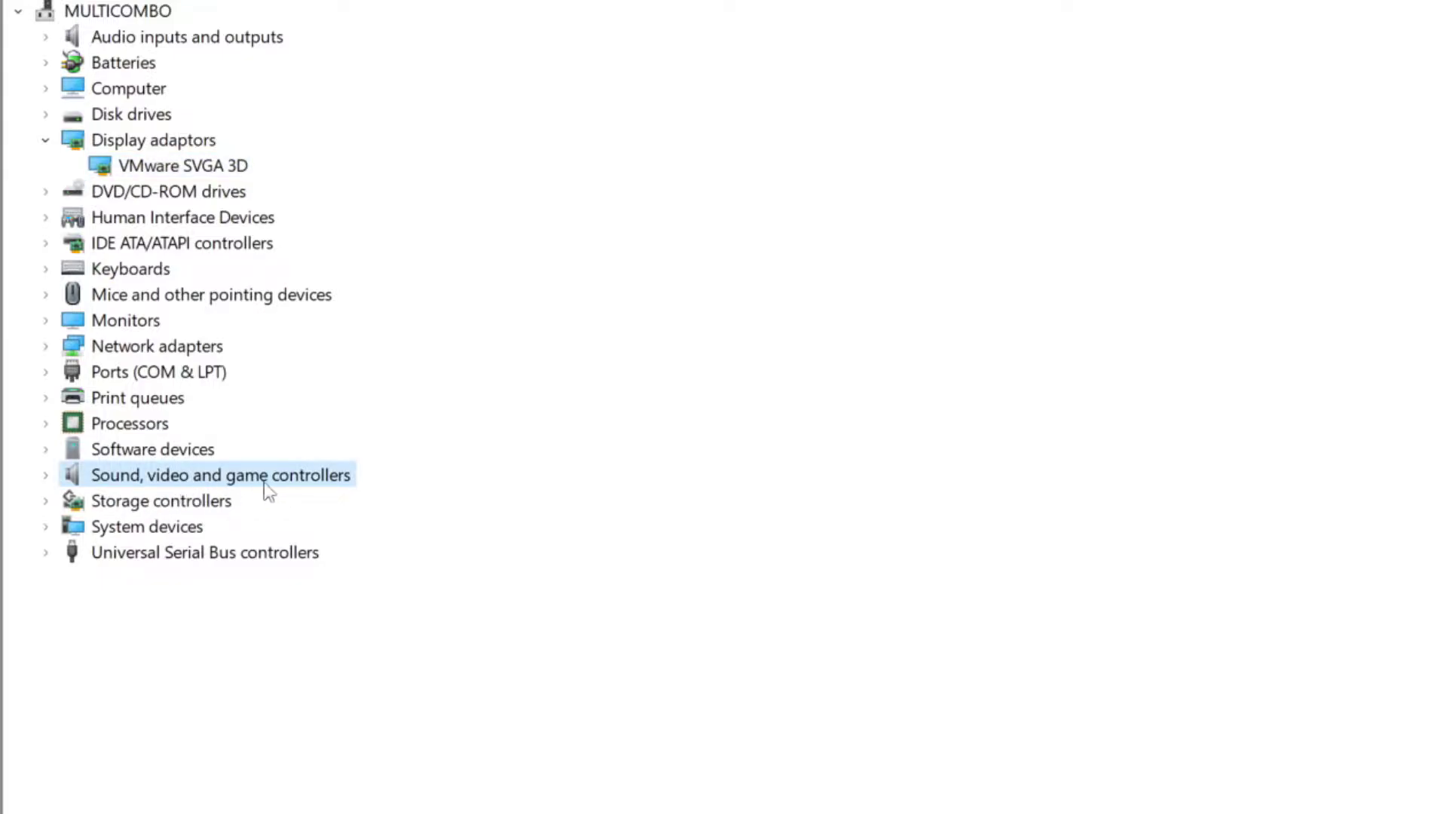
{"action": "left_click", "coordinate": [46, 477]}
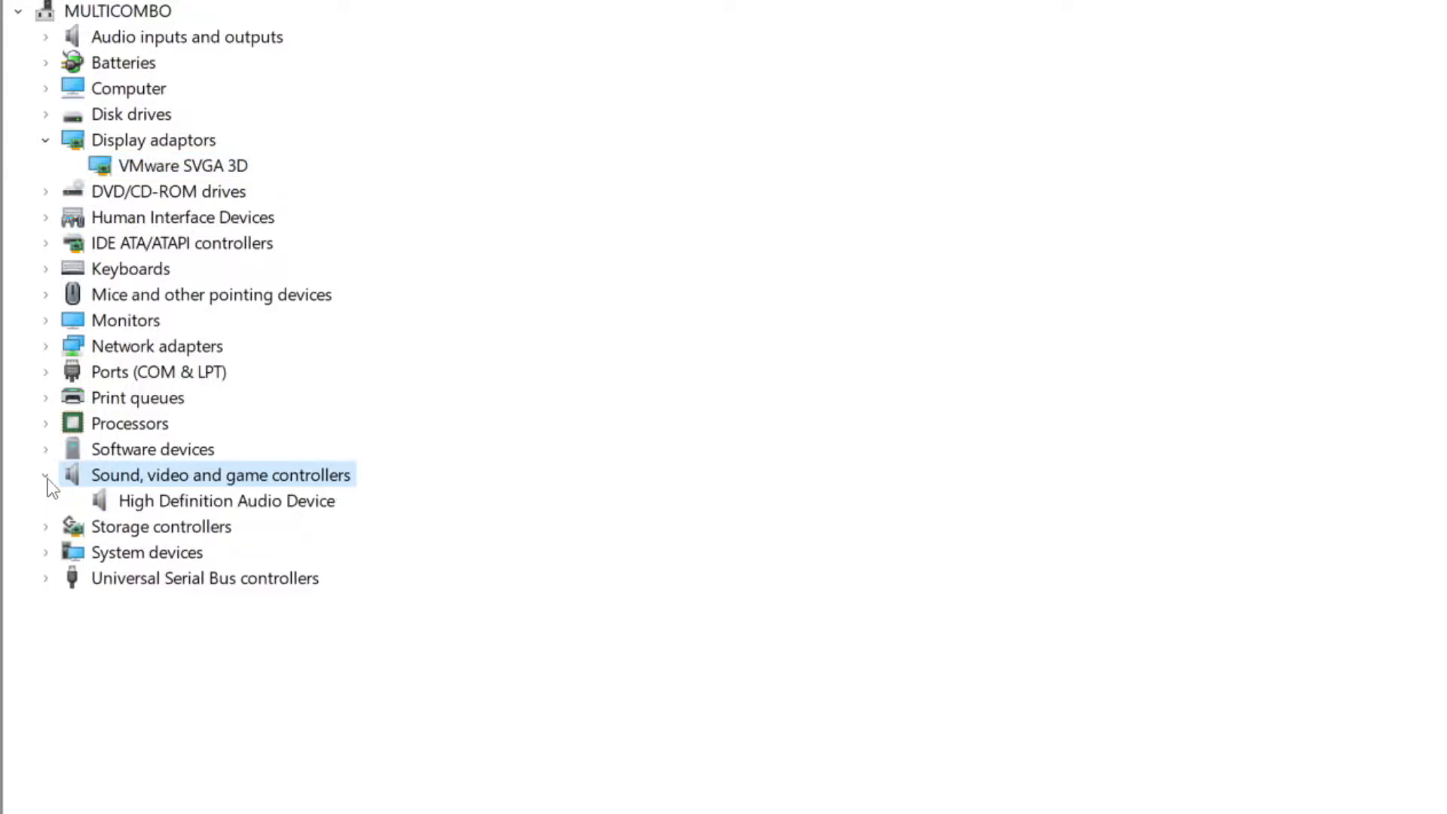
{"action": "left_click", "coordinate": [240, 507]}
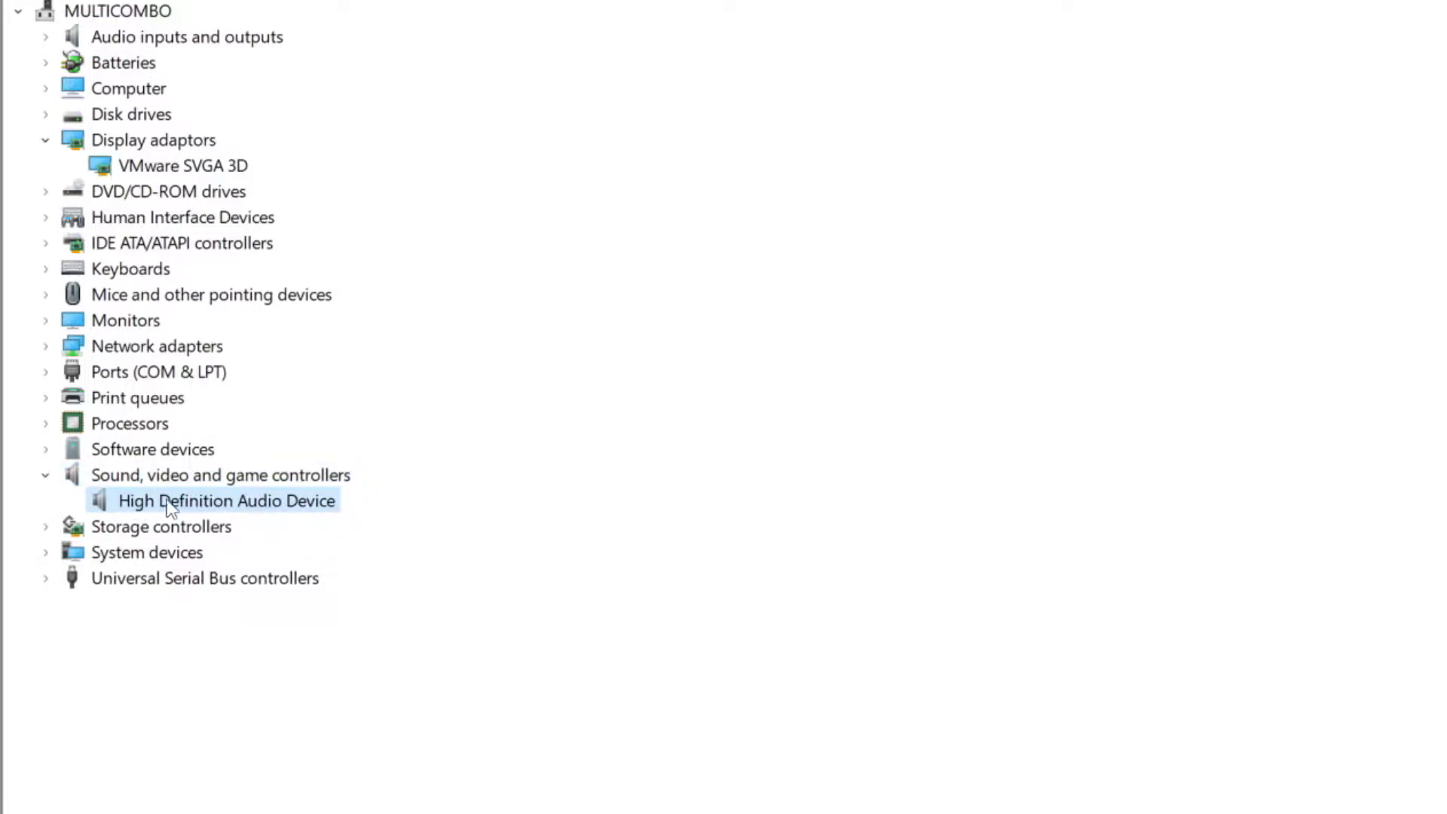
{"action": "right_click", "coordinate": [214, 510]}
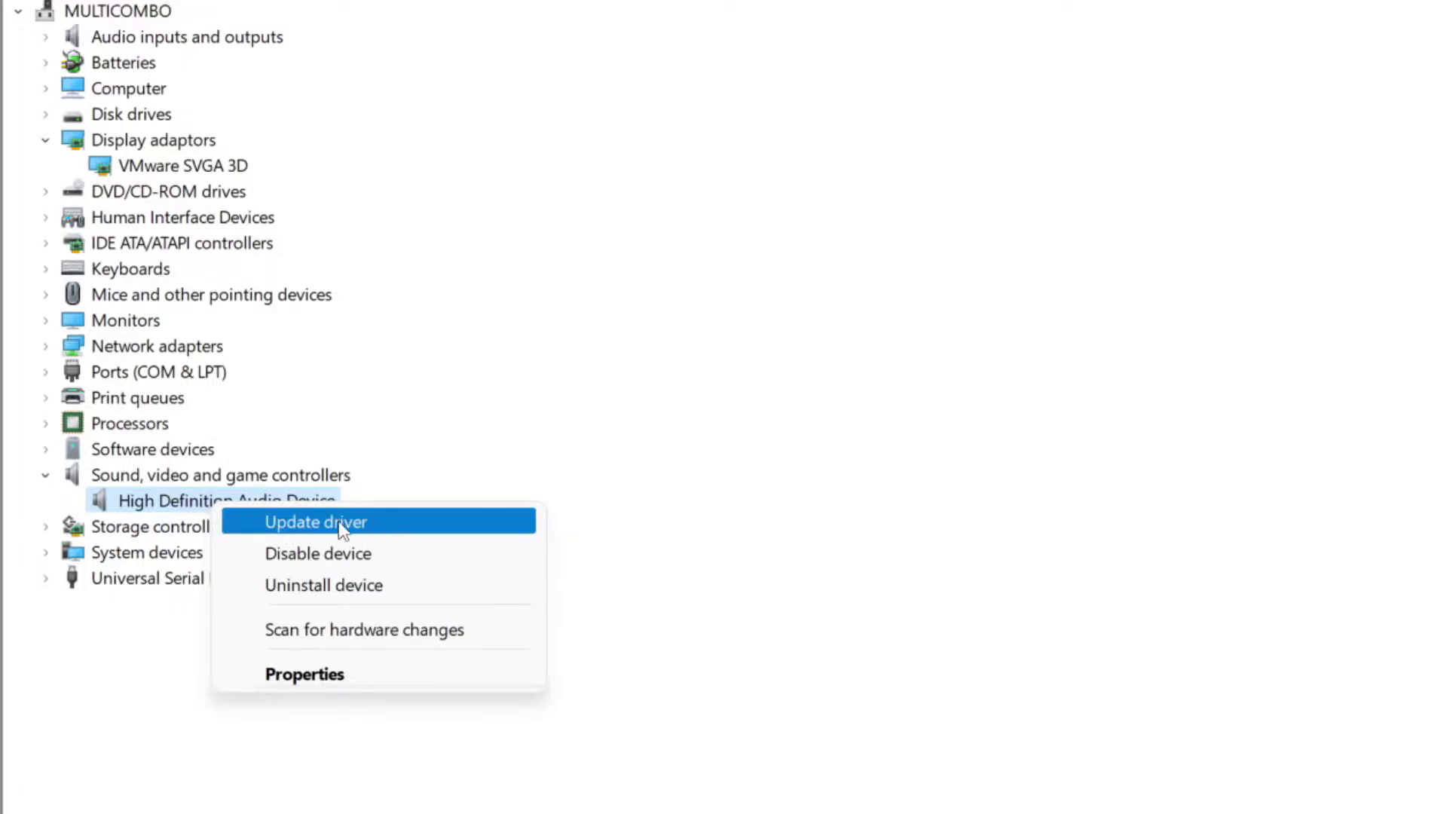
{"action": "left_click", "coordinate": [430, 533]}
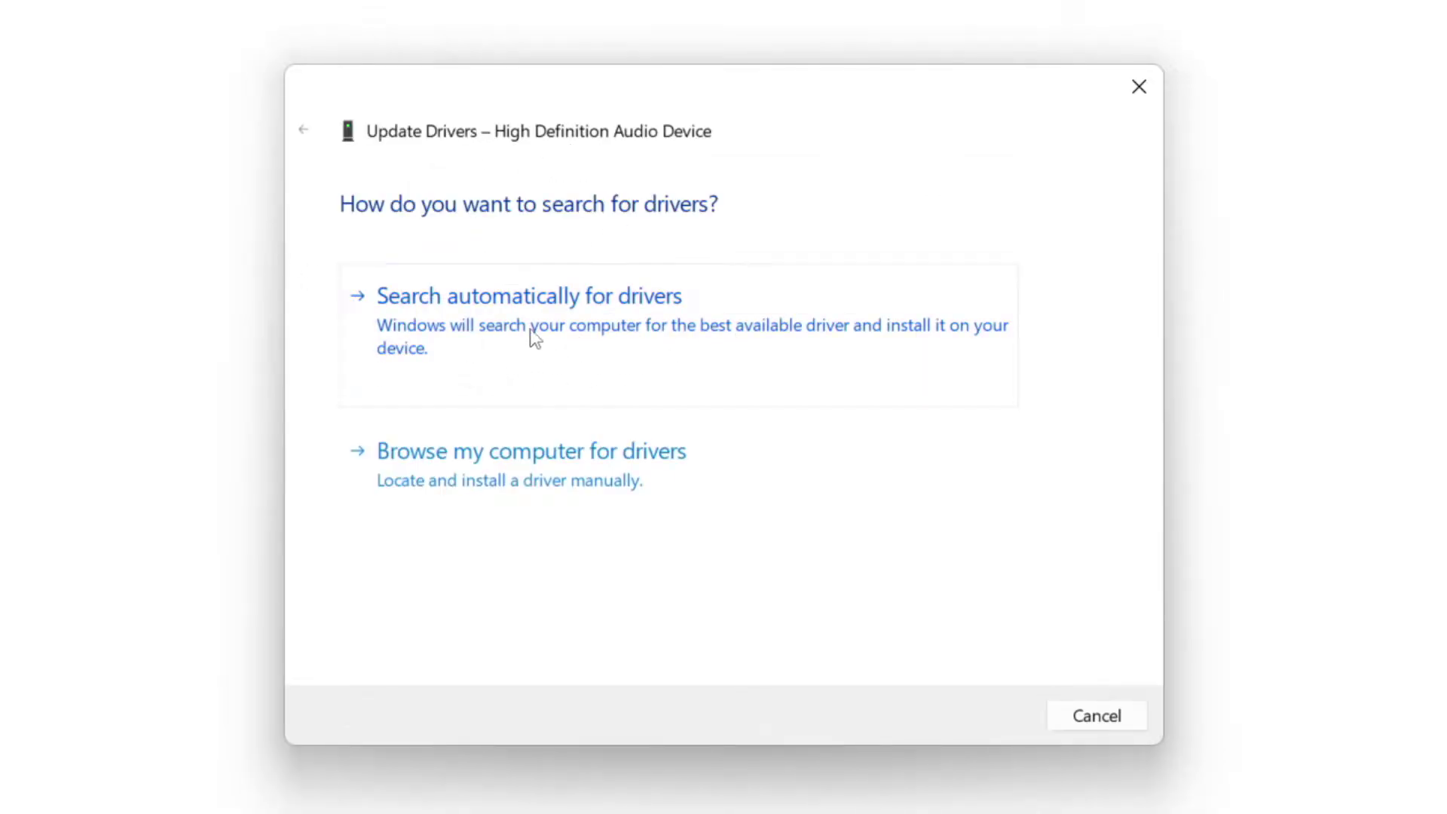
{"action": "left_click", "coordinate": [576, 331]}
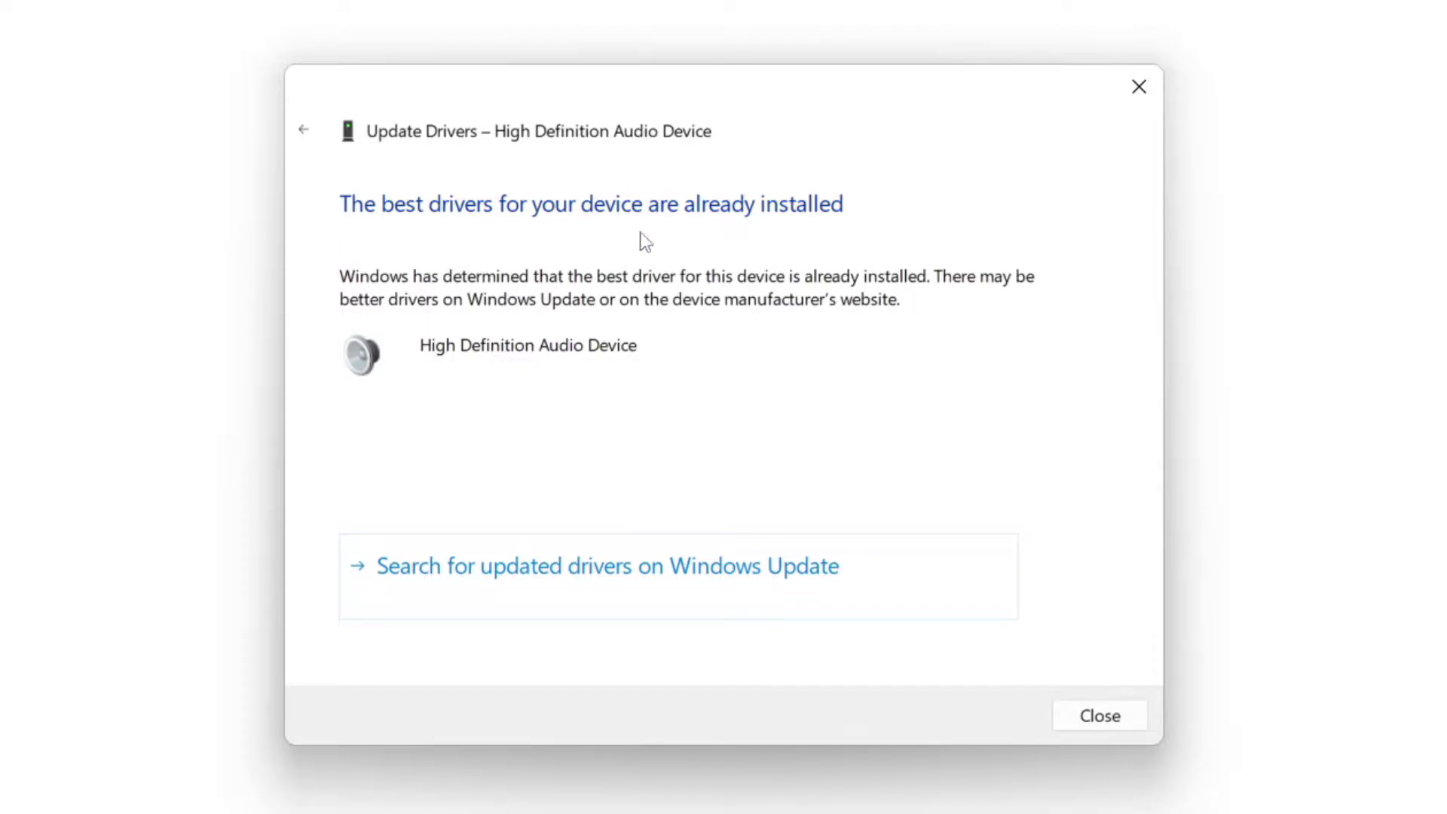
{"action": "left_click", "coordinate": [1102, 716]}
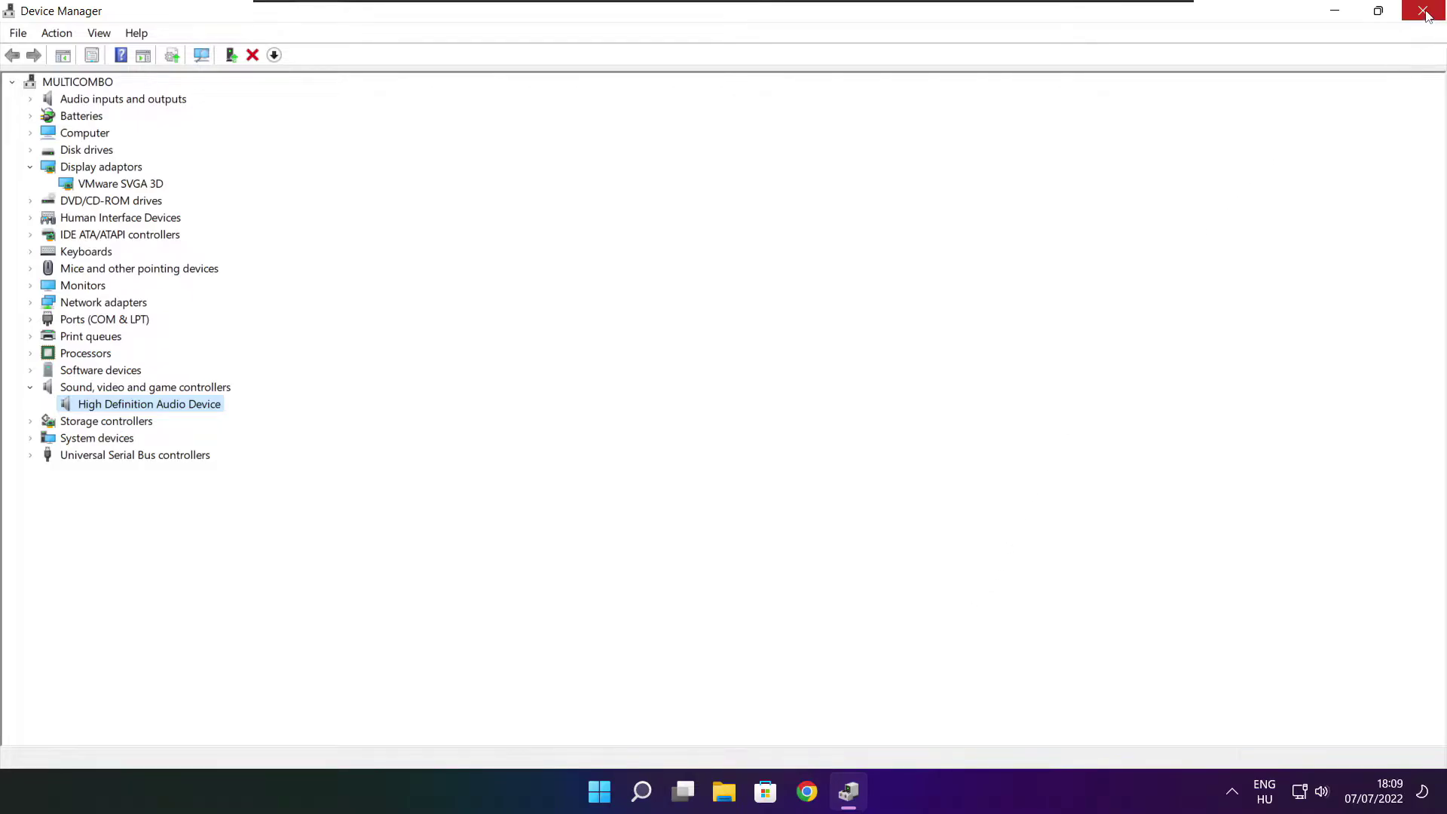
{"action": "left_click", "coordinate": [1423, 12]}
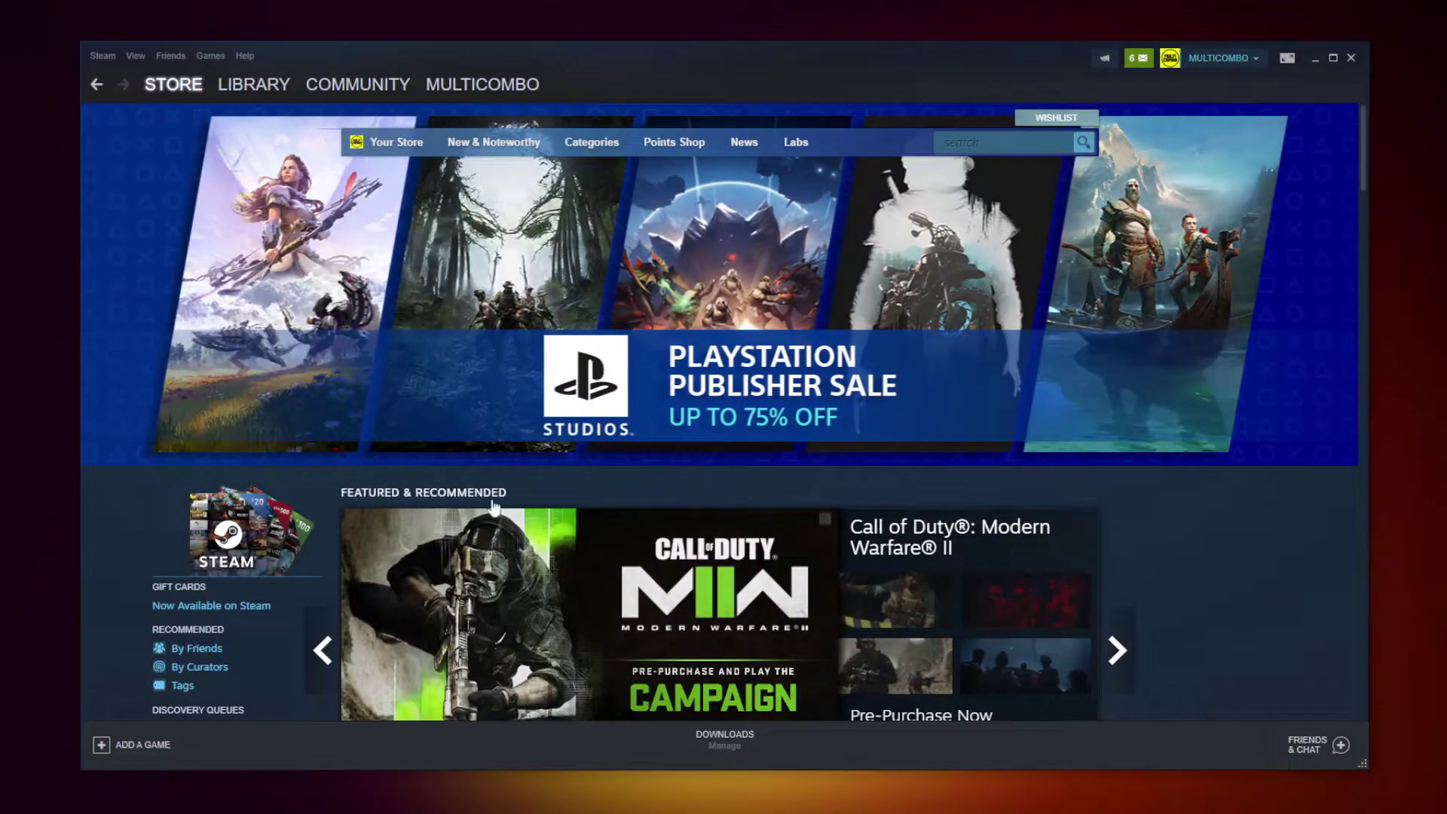
Switch to Steam and verify the integrity of the local files of the game listed under Favorites in the library.
{"action": "mouse_move", "coordinate": [249, 107]}
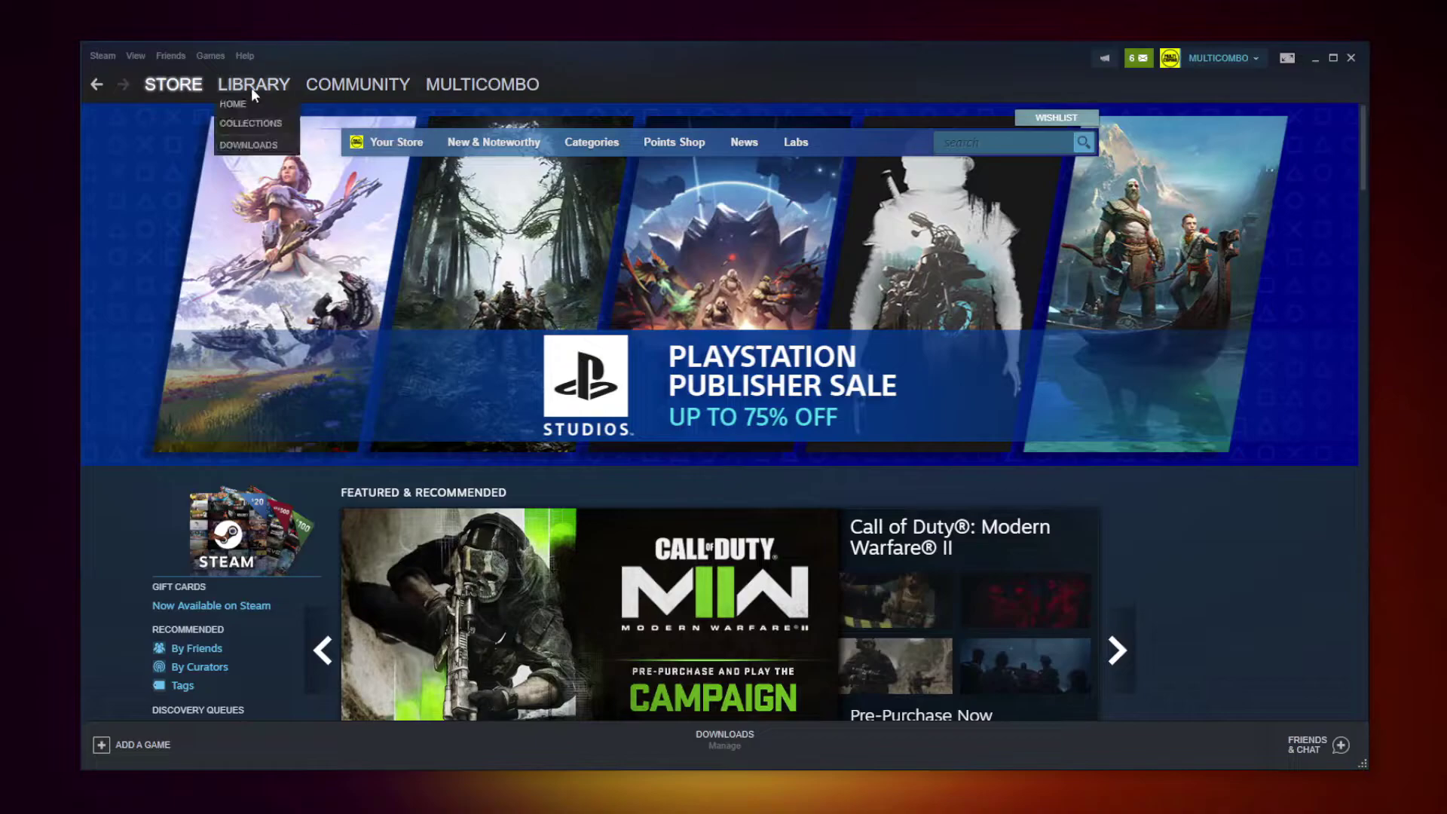
{"action": "left_click", "coordinate": [249, 85]}
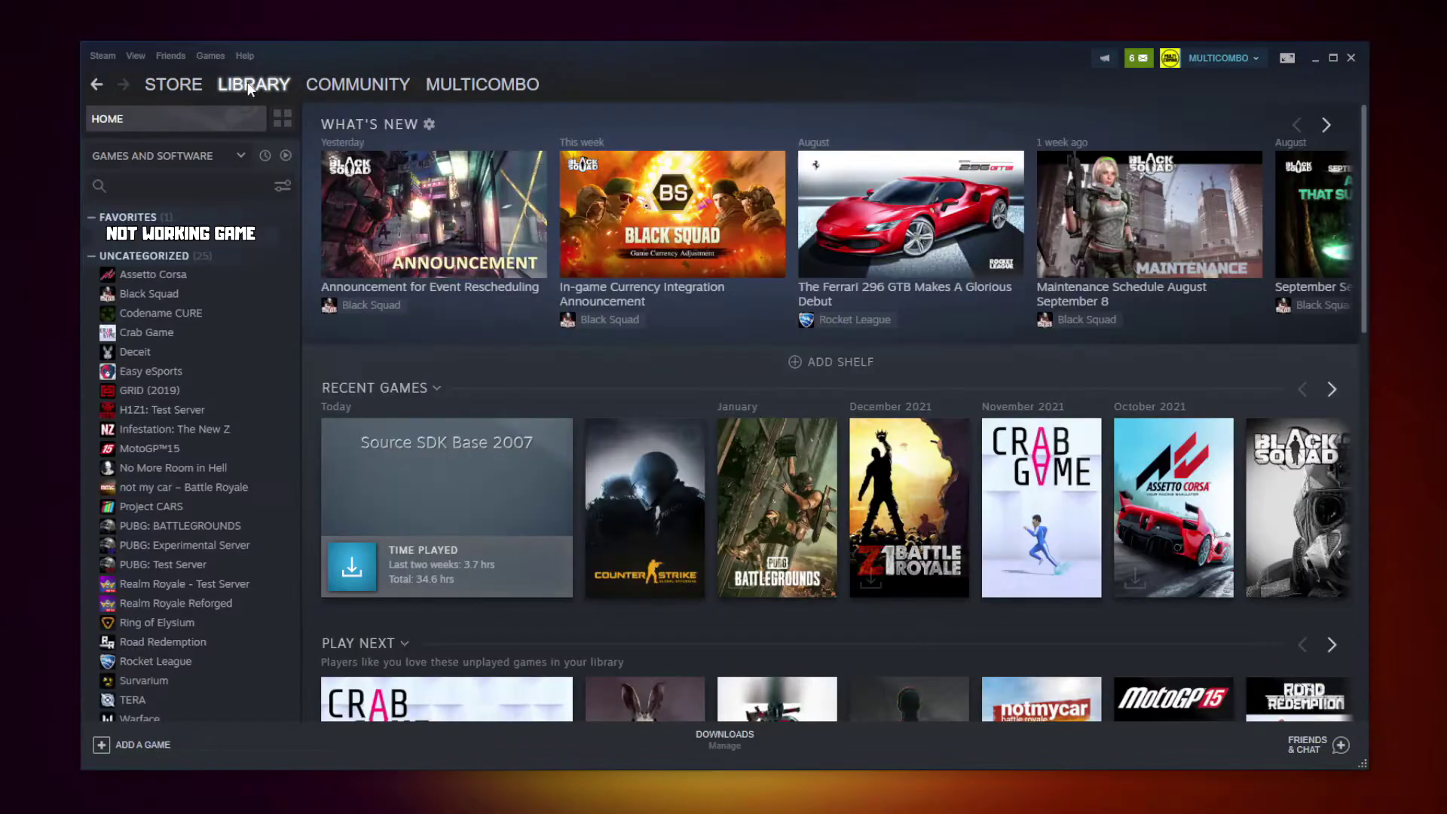
{"action": "right_click", "coordinate": [284, 246]}
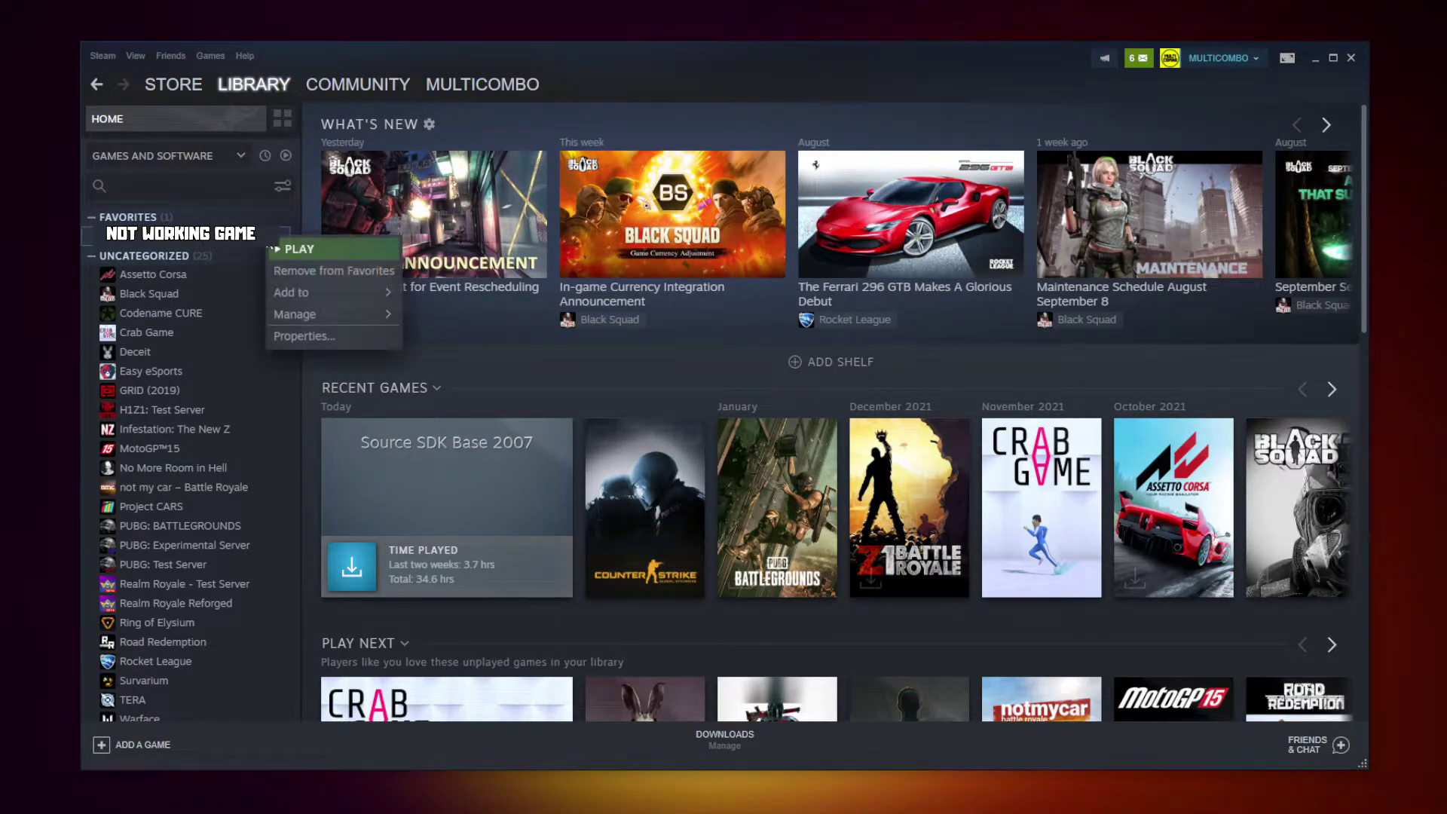
{"action": "left_click", "coordinate": [323, 335]}
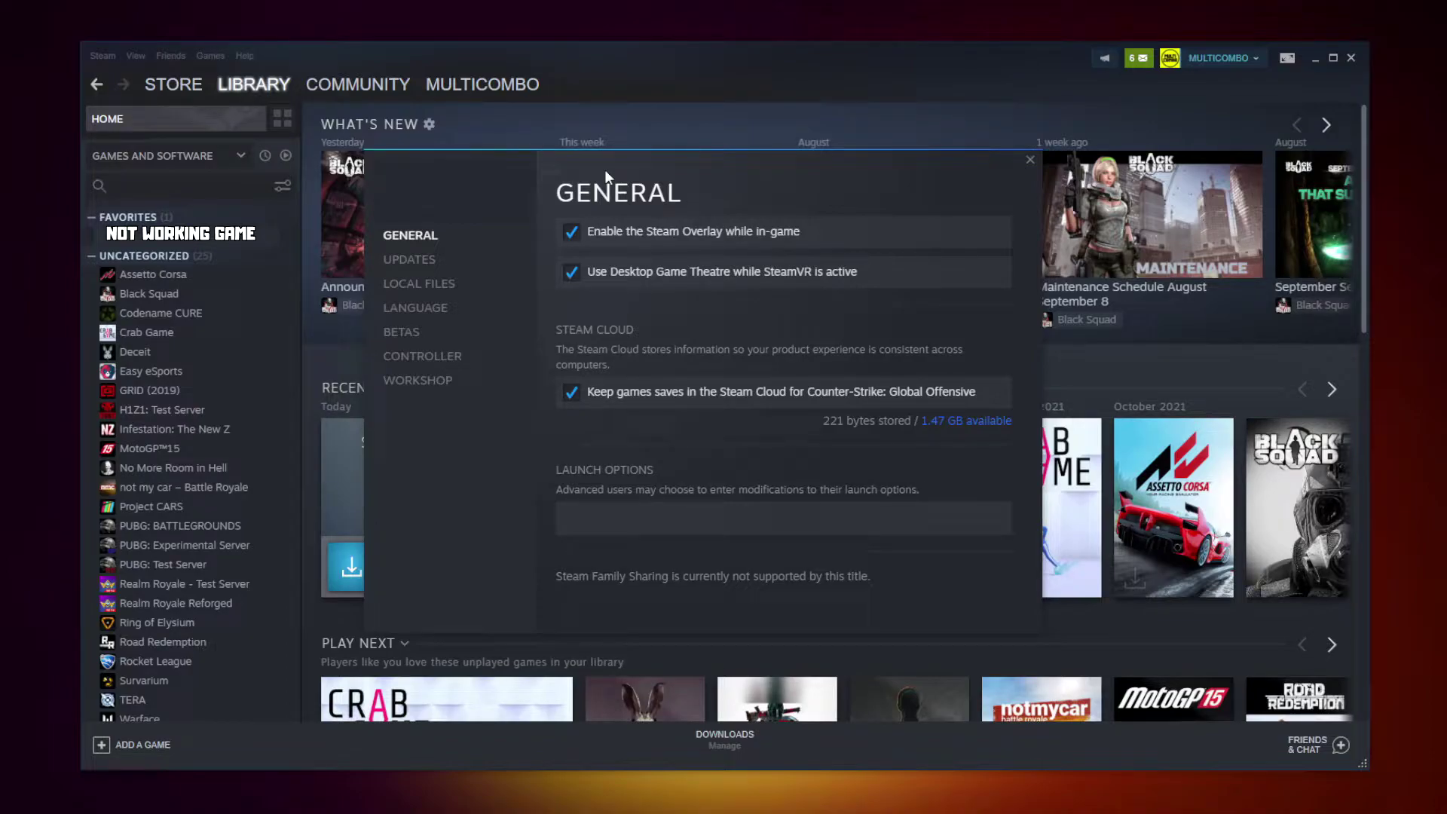
{"action": "left_click", "coordinate": [425, 287]}
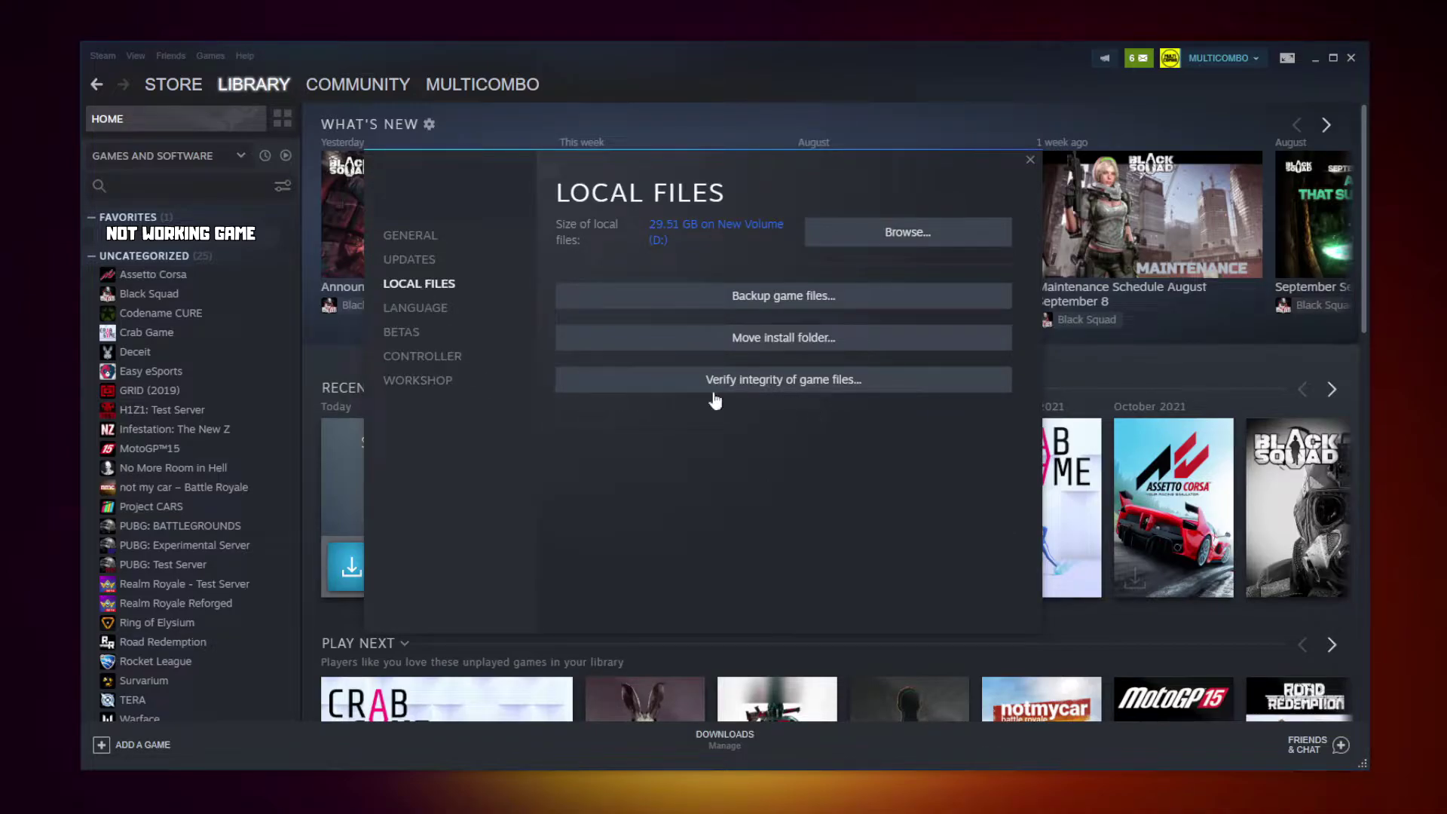
{"action": "left_click", "coordinate": [788, 383]}
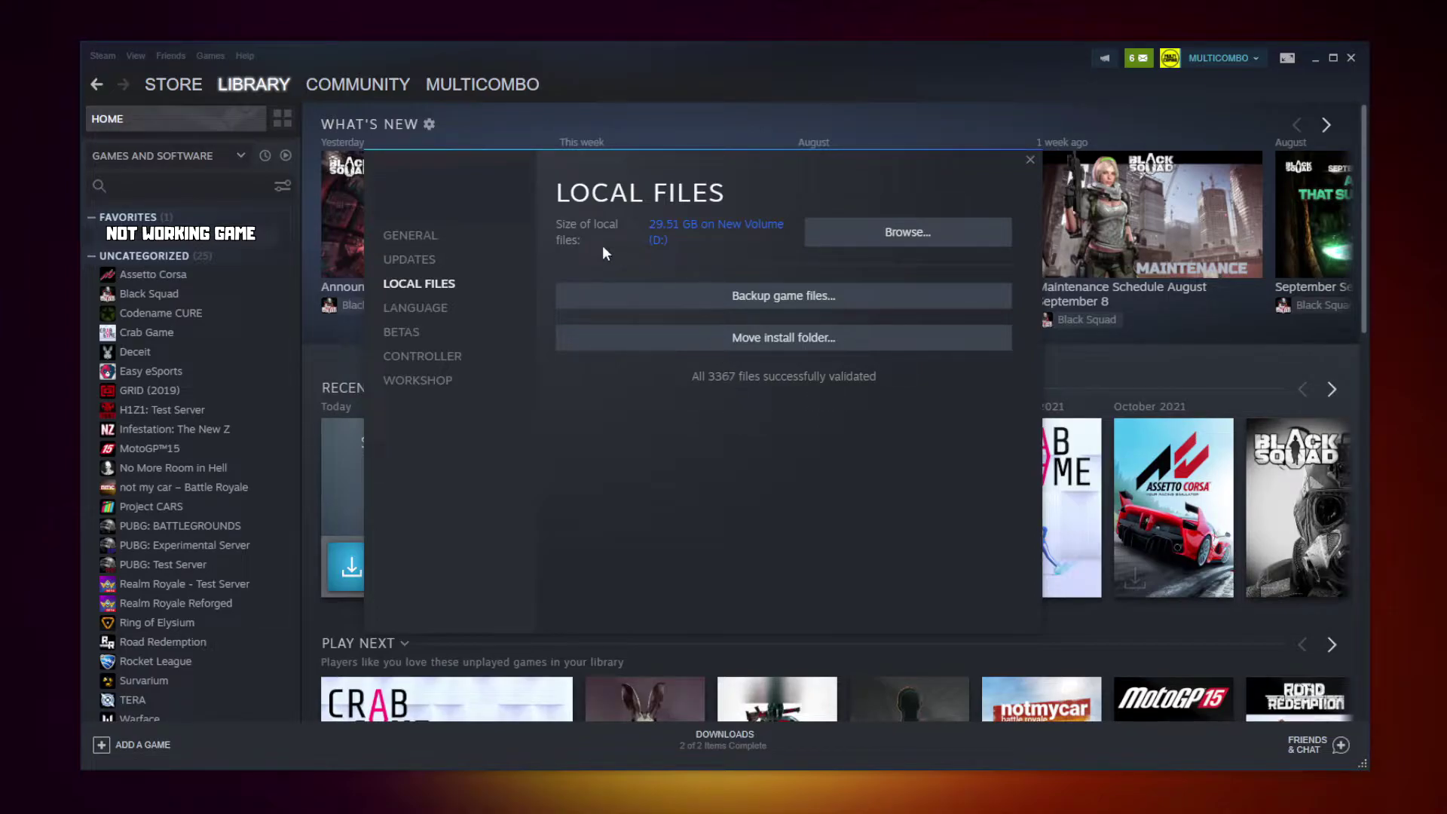
Browse to the game's install folder and open the compatibility properties of its application file.
{"action": "left_click", "coordinate": [914, 235]}
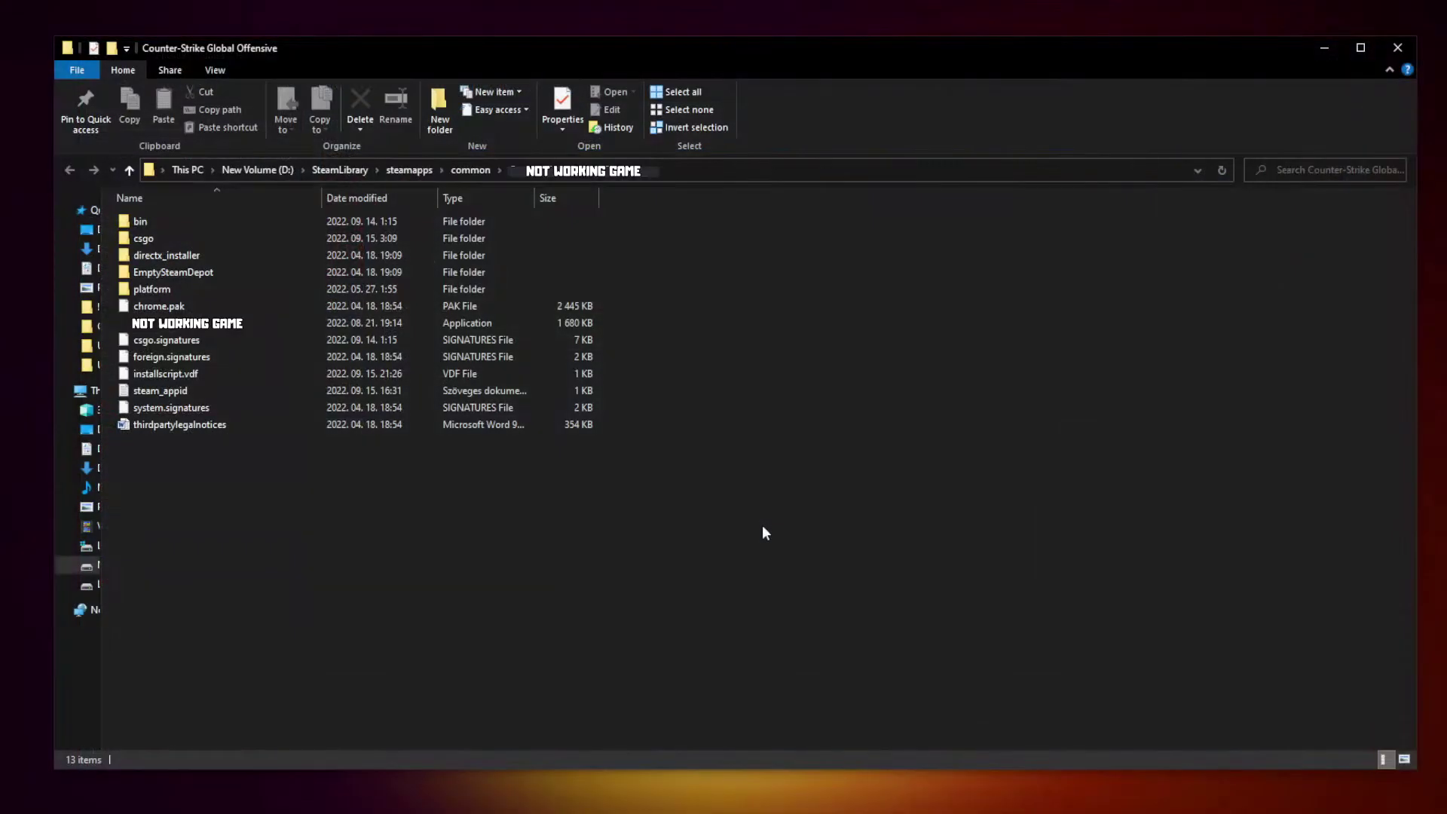
{"action": "left_click", "coordinate": [336, 329]}
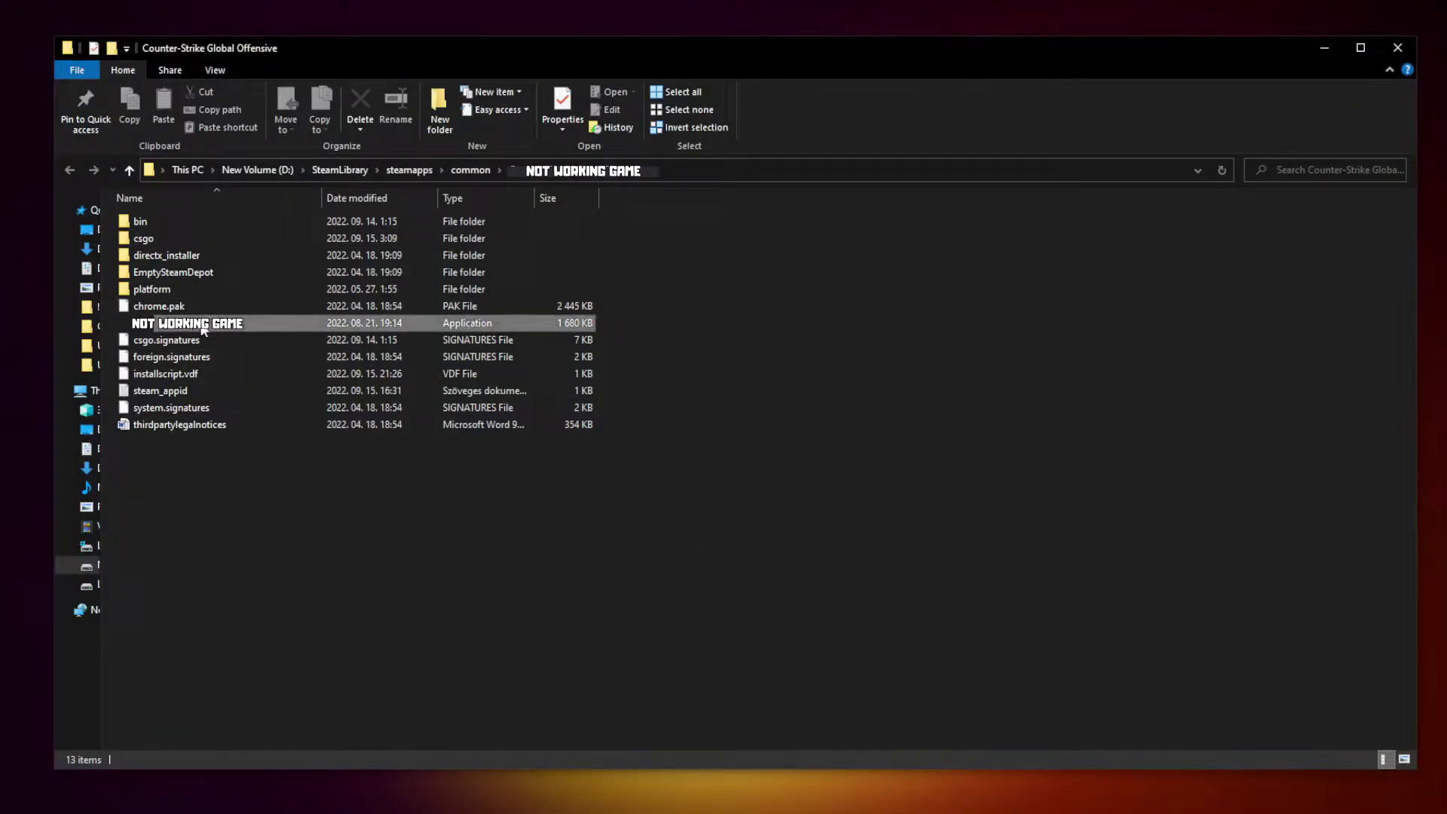
{"action": "right_click", "coordinate": [289, 324]}
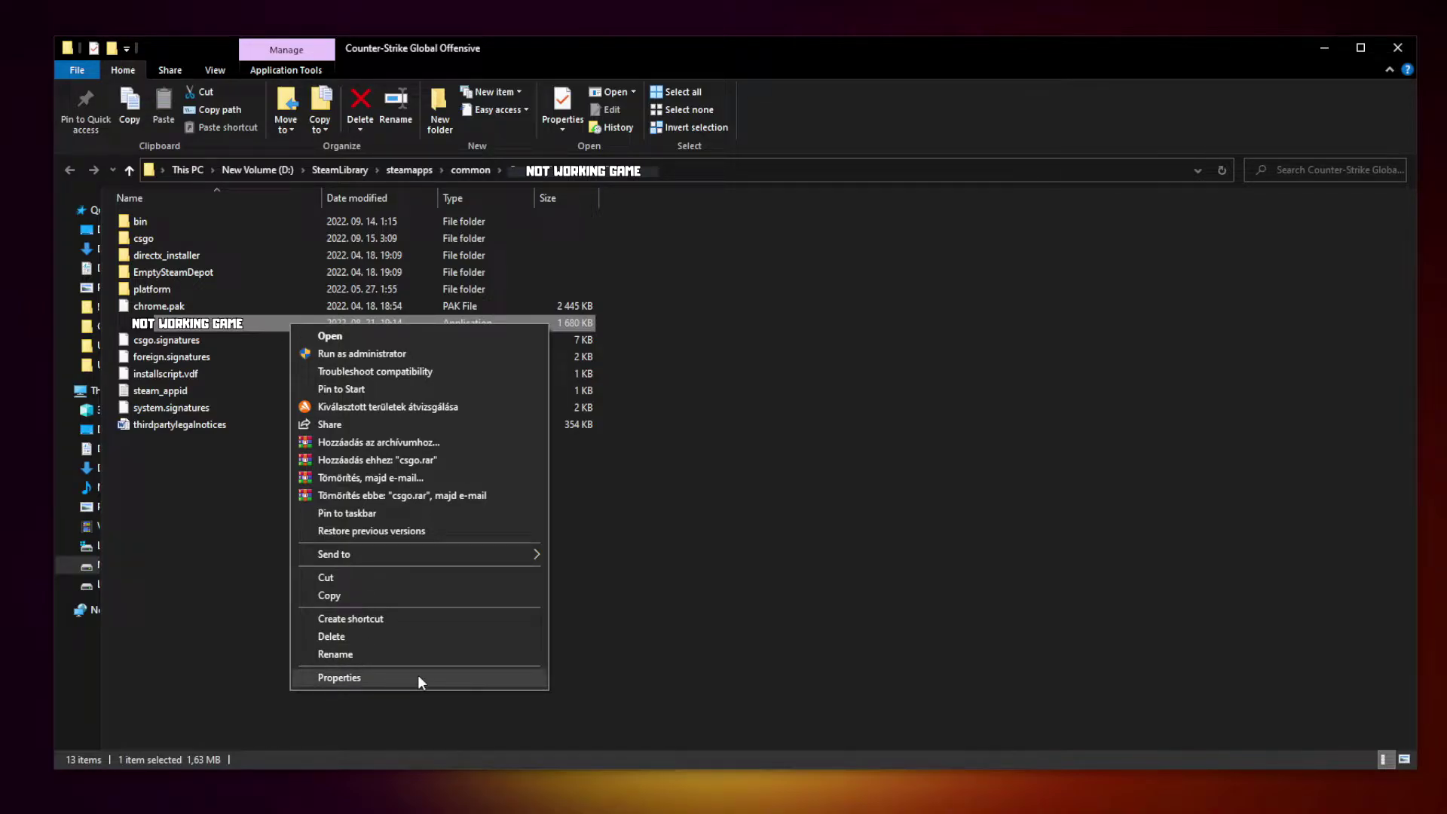
{"action": "left_click", "coordinate": [419, 678]}
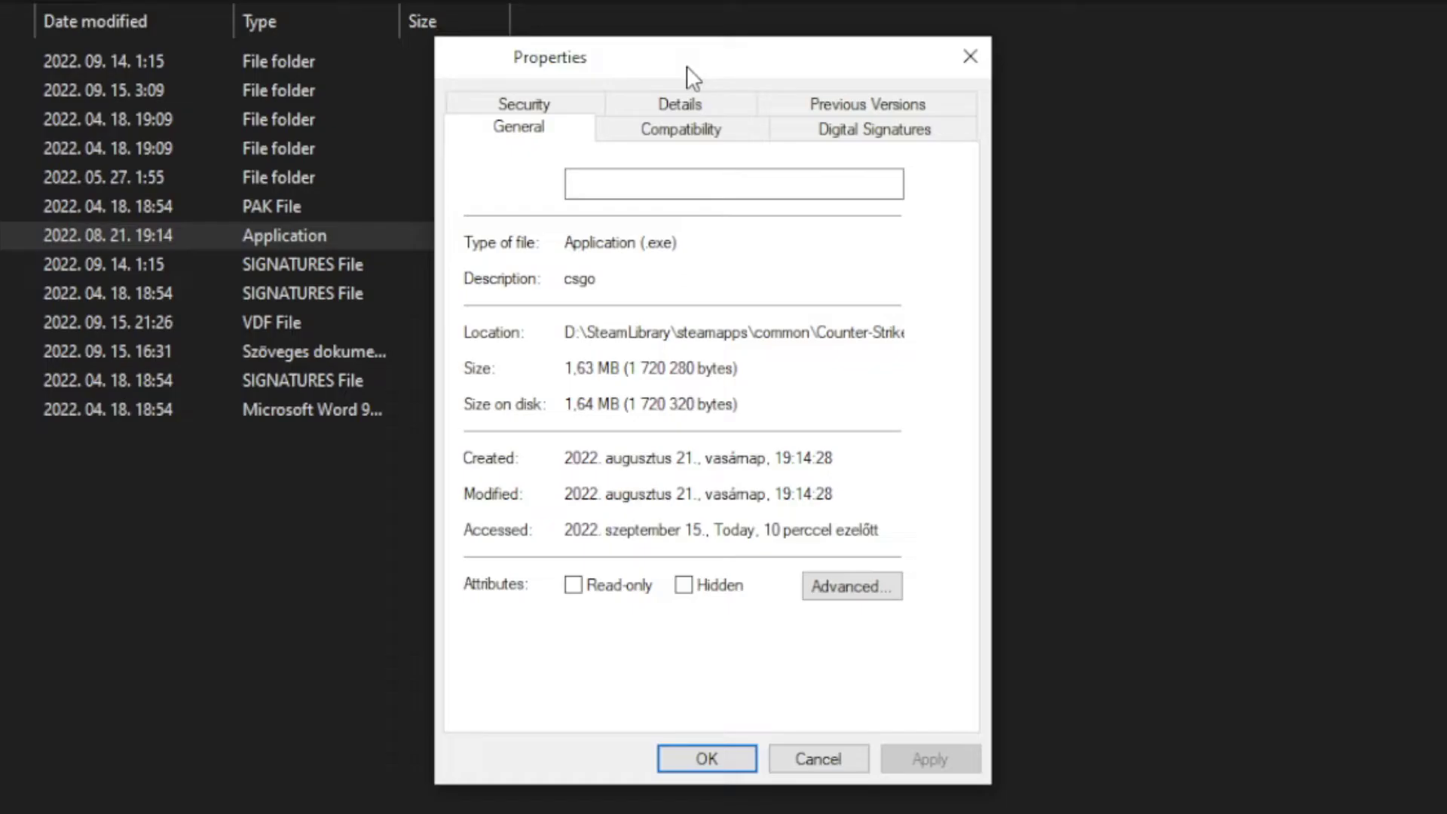
{"action": "left_click", "coordinate": [691, 136]}
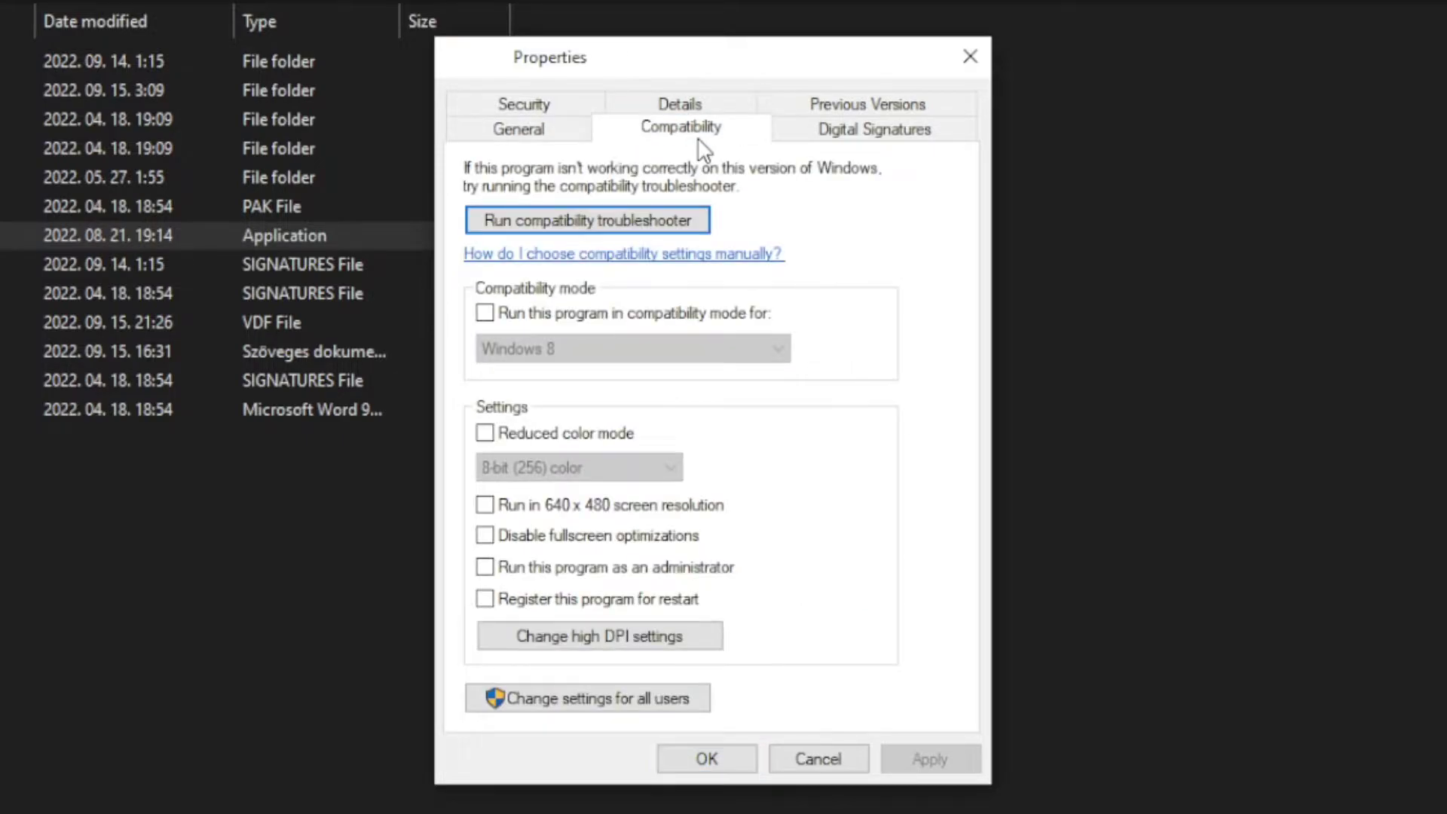
Enable compatibility mode for the game's application and choose Windows 8.
{"action": "left_click", "coordinate": [486, 313]}
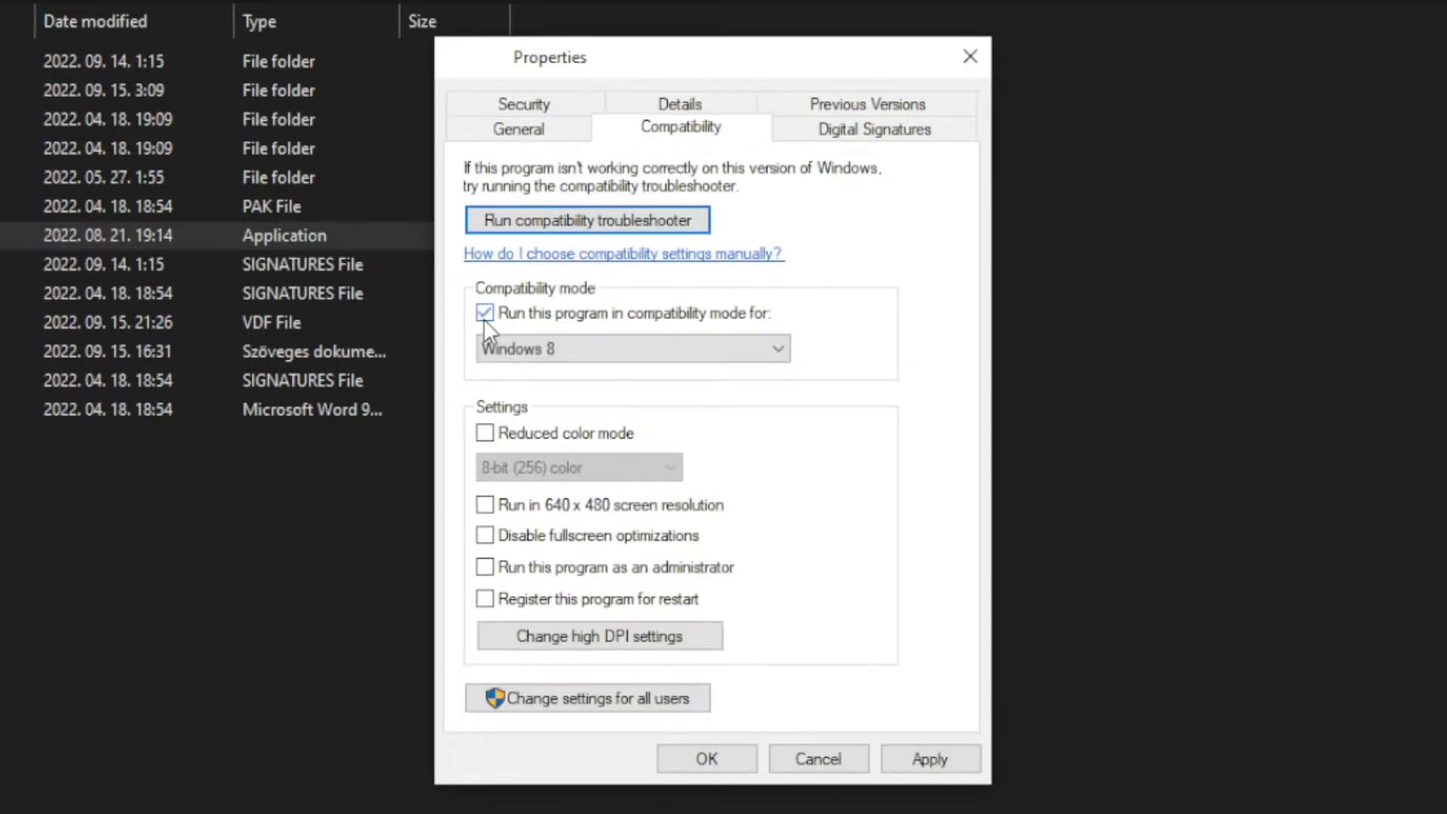
{"action": "left_click", "coordinate": [559, 342]}
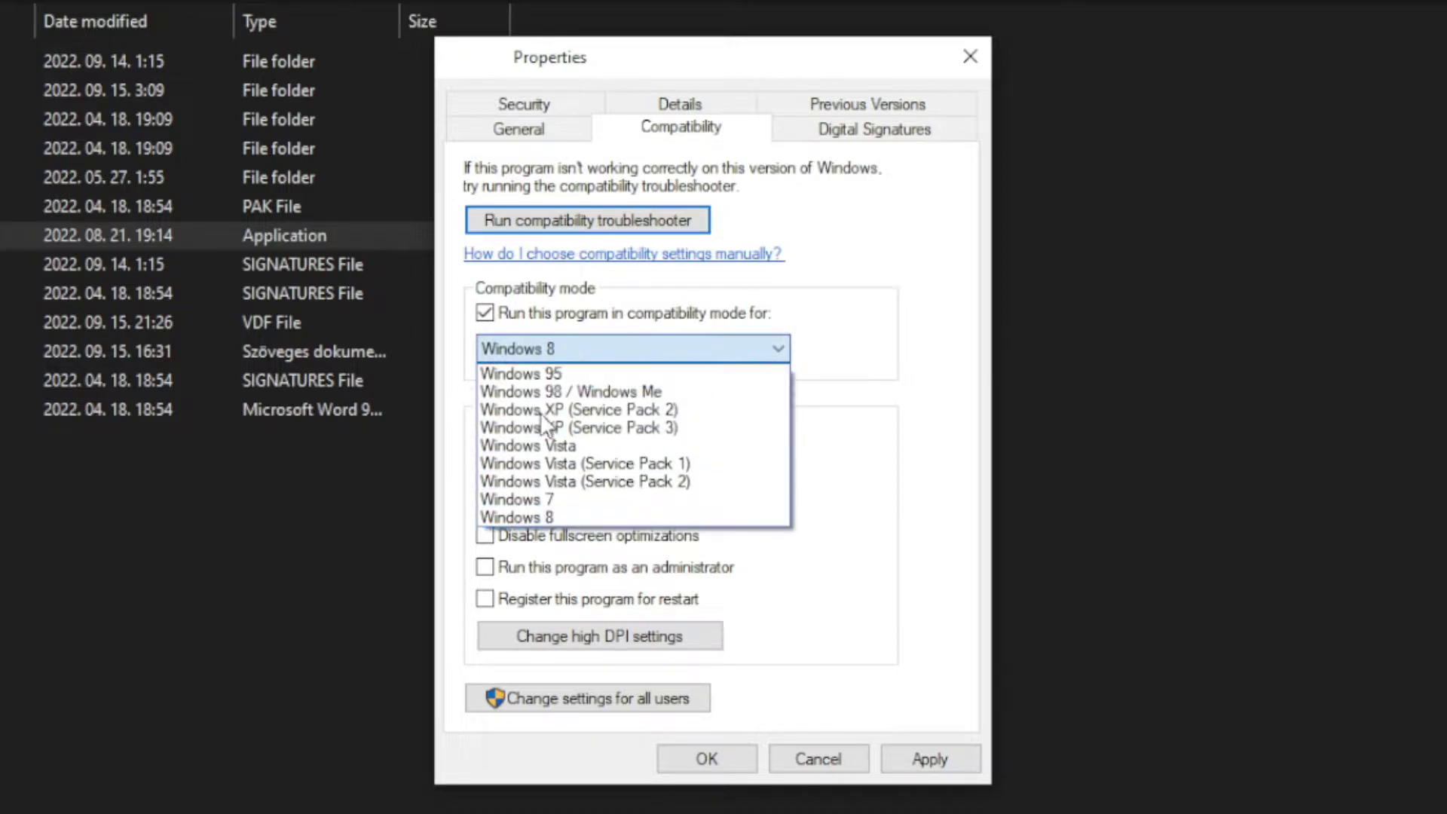
{"action": "left_click", "coordinate": [550, 517]}
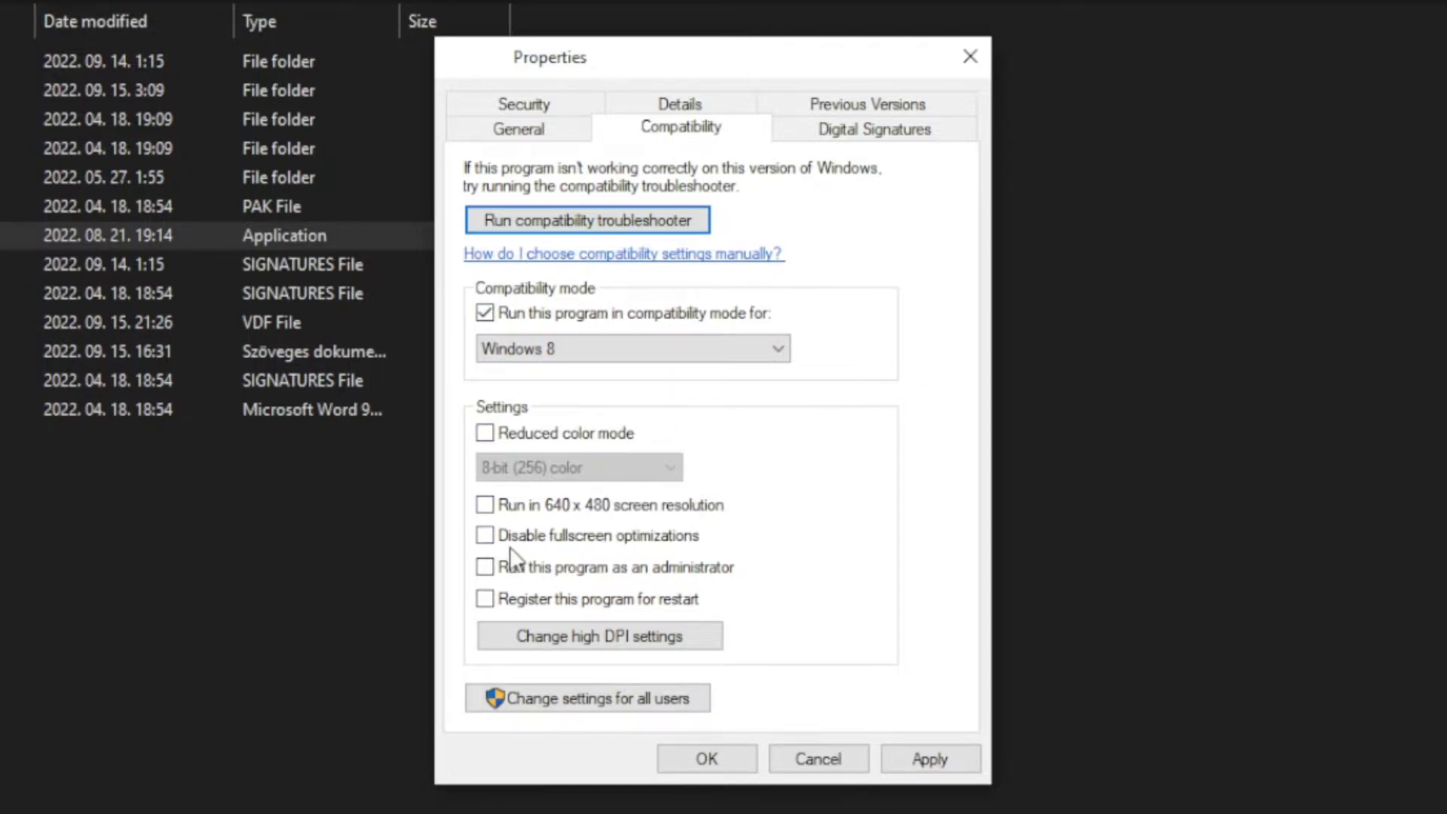
Disable fullscreen optimizations, set the game's application to run as an administrator, and apply the compatibility settings.
{"action": "left_click", "coordinate": [585, 539]}
{"action": "left_click", "coordinate": [697, 572]}
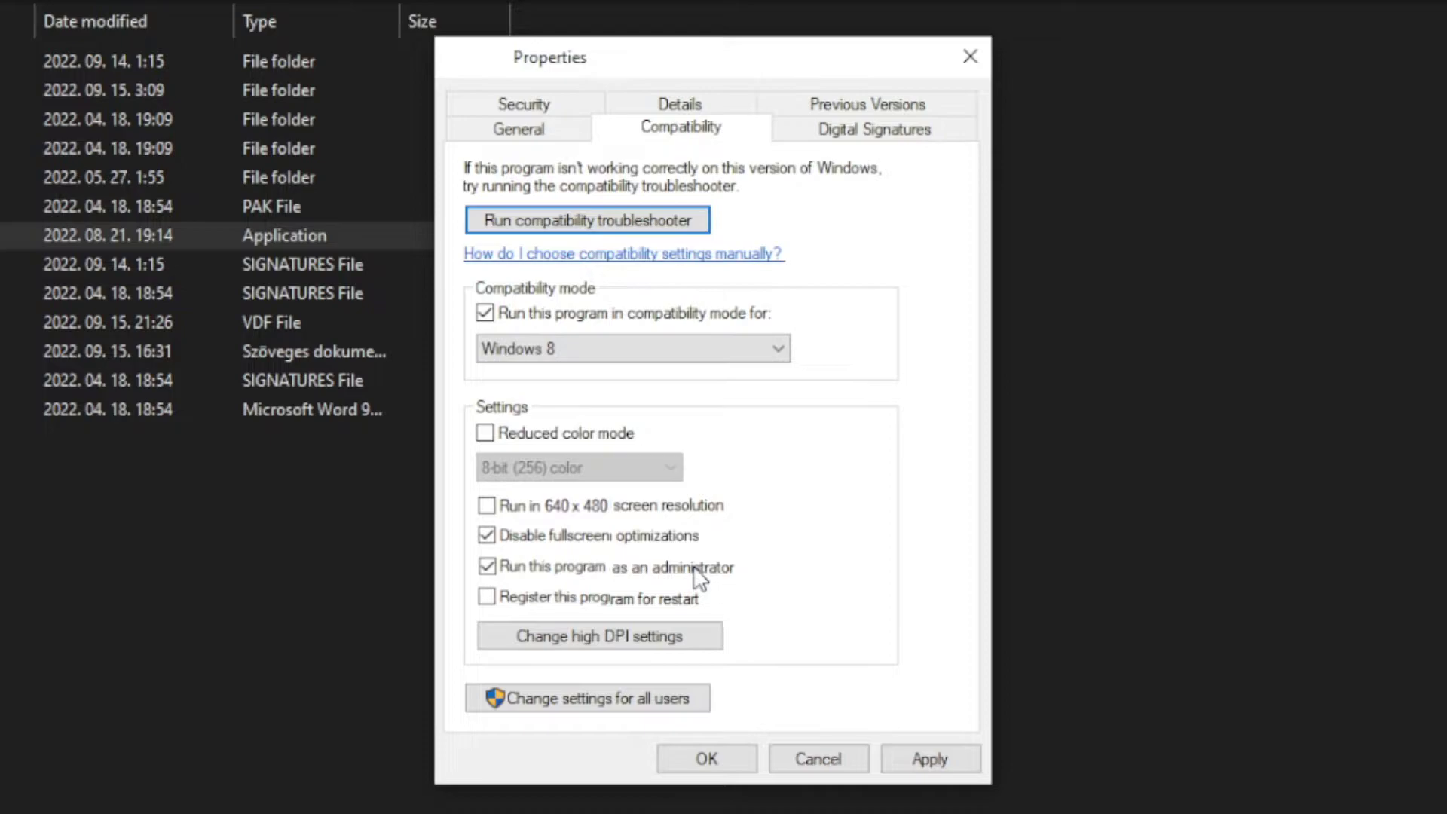
{"action": "left_click", "coordinate": [938, 759]}
{"action": "left_click", "coordinate": [706, 759]}
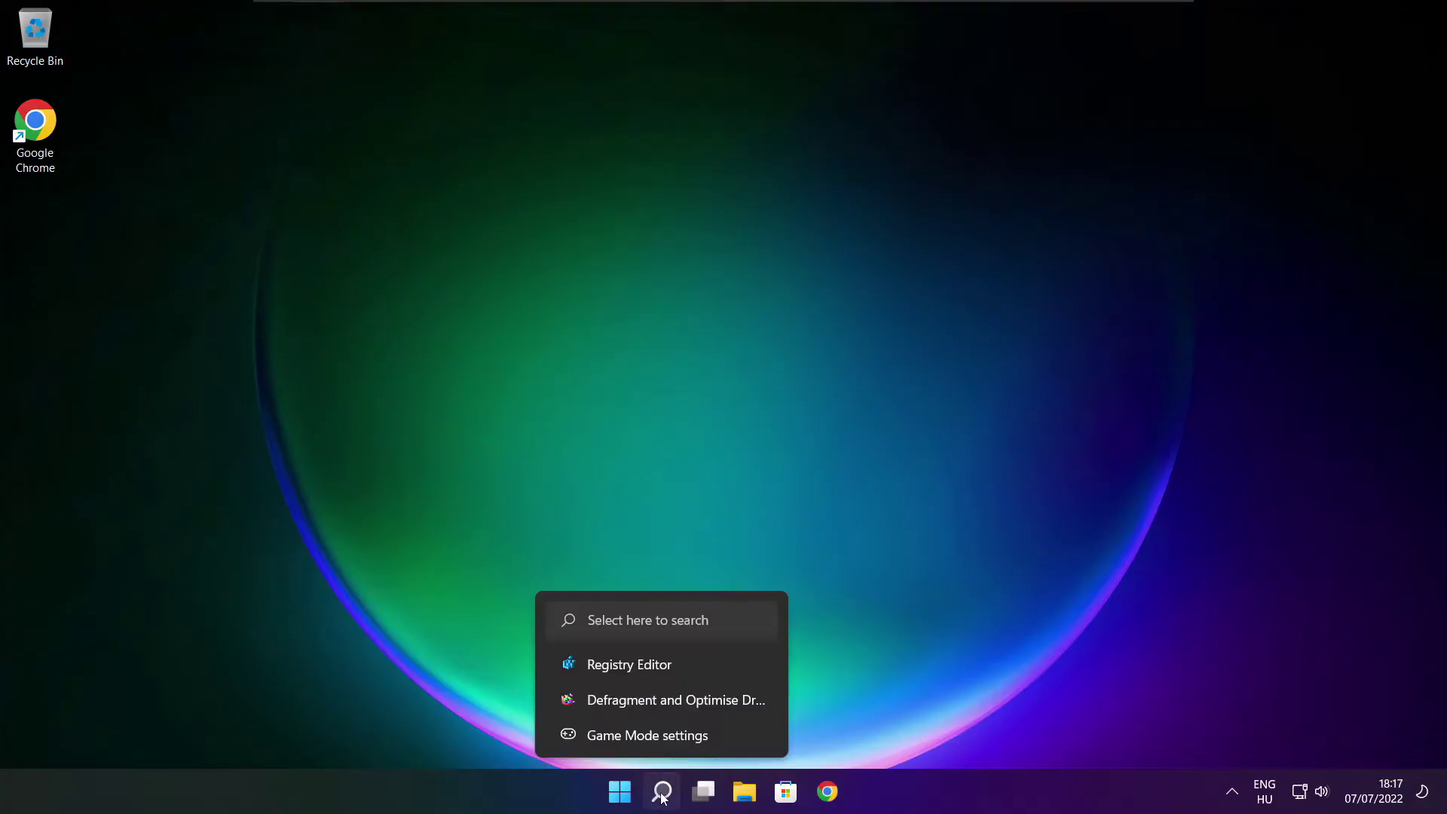
Search Windows for "updates", check for new updates in Windows Update, and close Settings.
{"action": "left_click", "coordinate": [661, 792]}
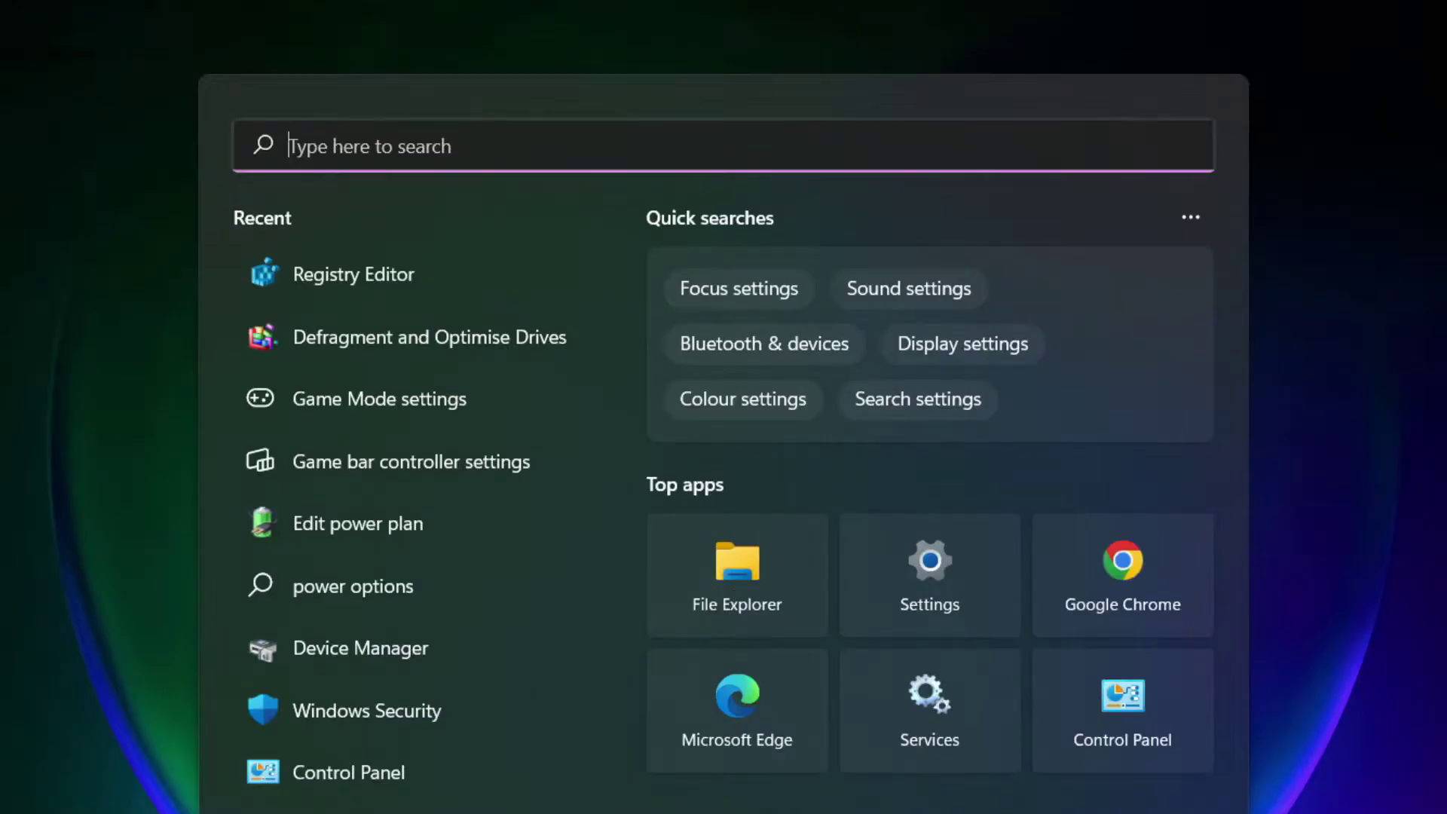
{"action": "type", "text": "u"}
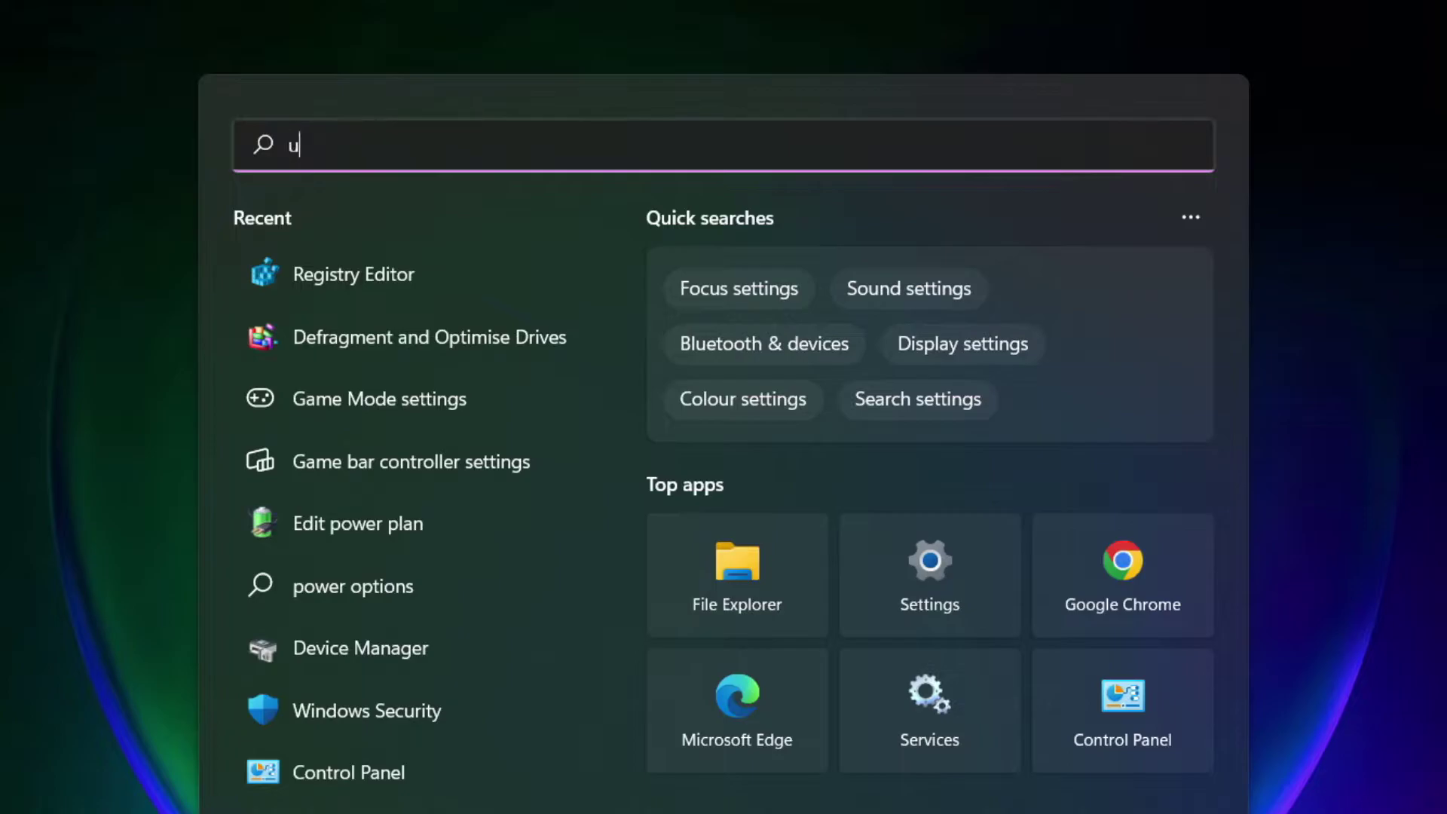
{"action": "type", "text": "pdates"}
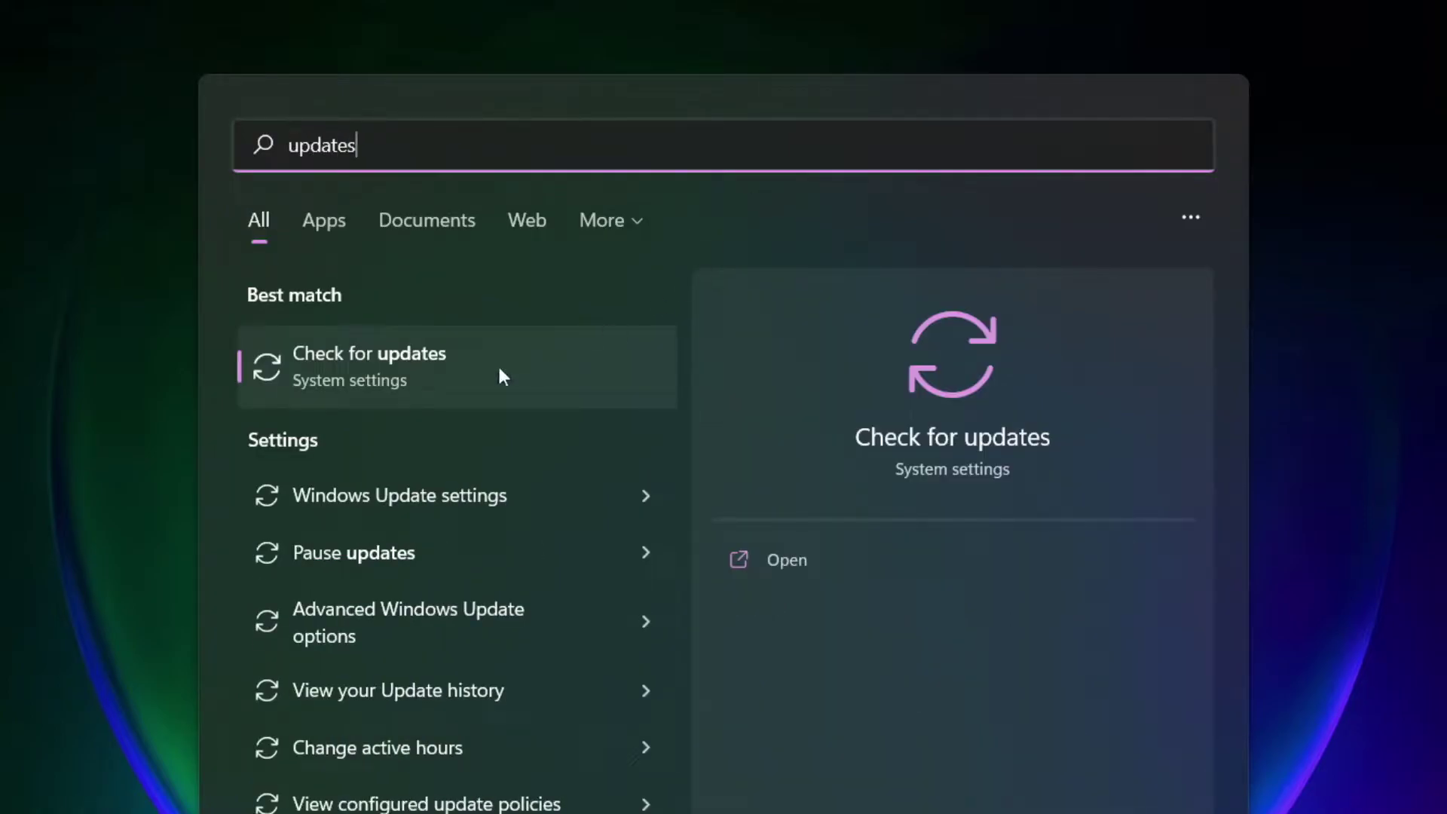
{"action": "left_click", "coordinate": [441, 376]}
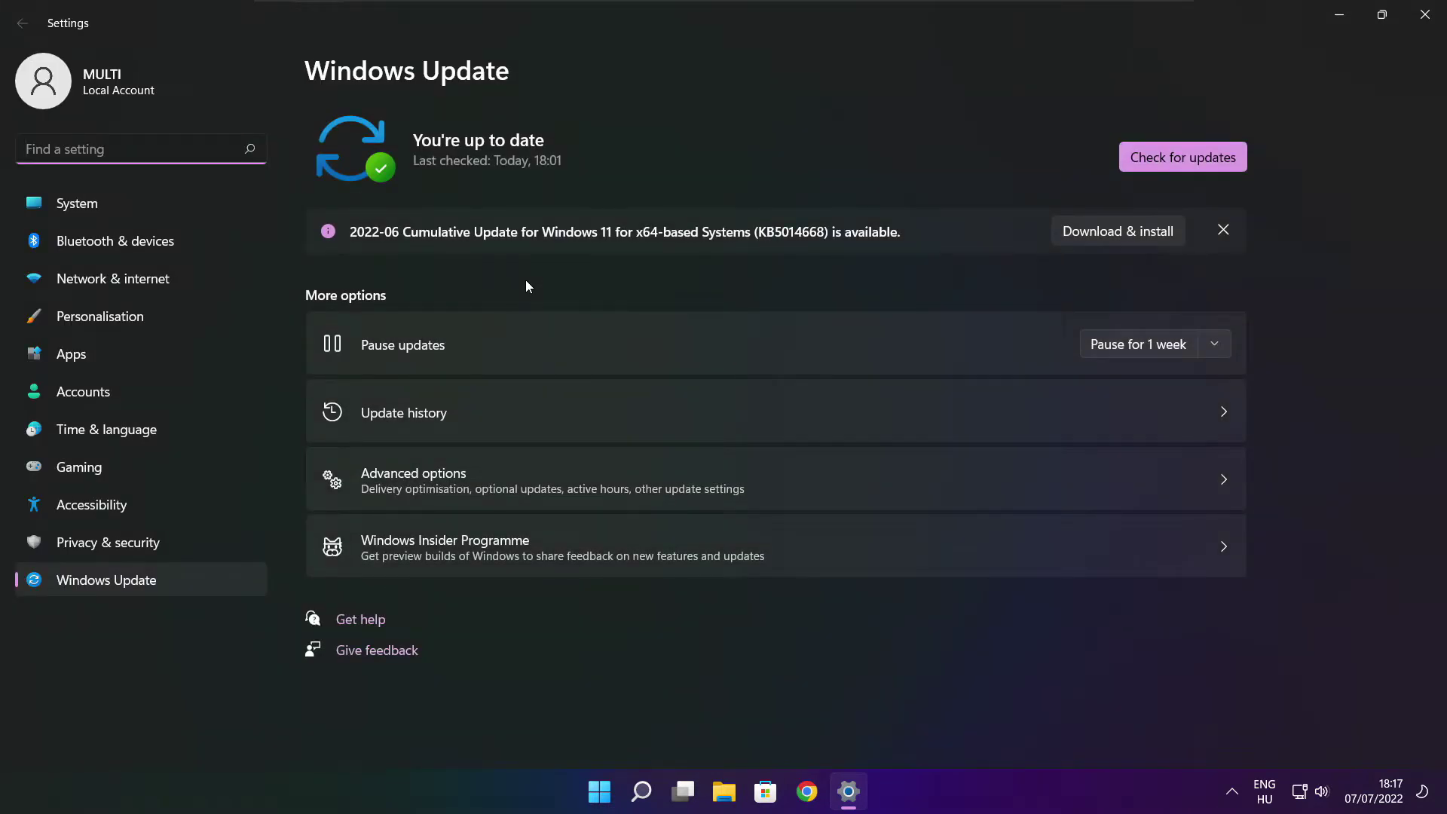
{"action": "left_click", "coordinate": [1183, 158]}
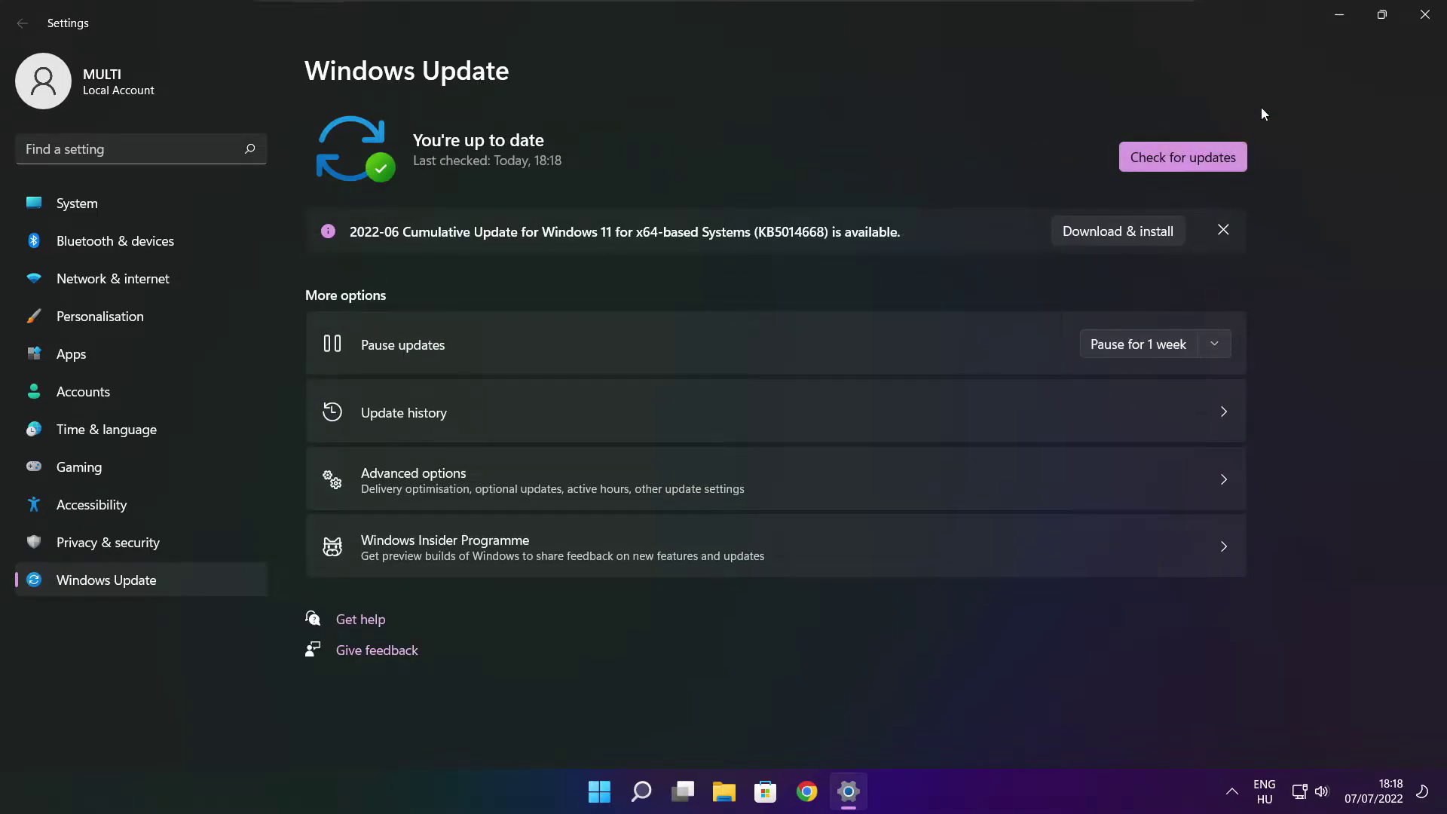
{"action": "left_click", "coordinate": [1422, 19]}
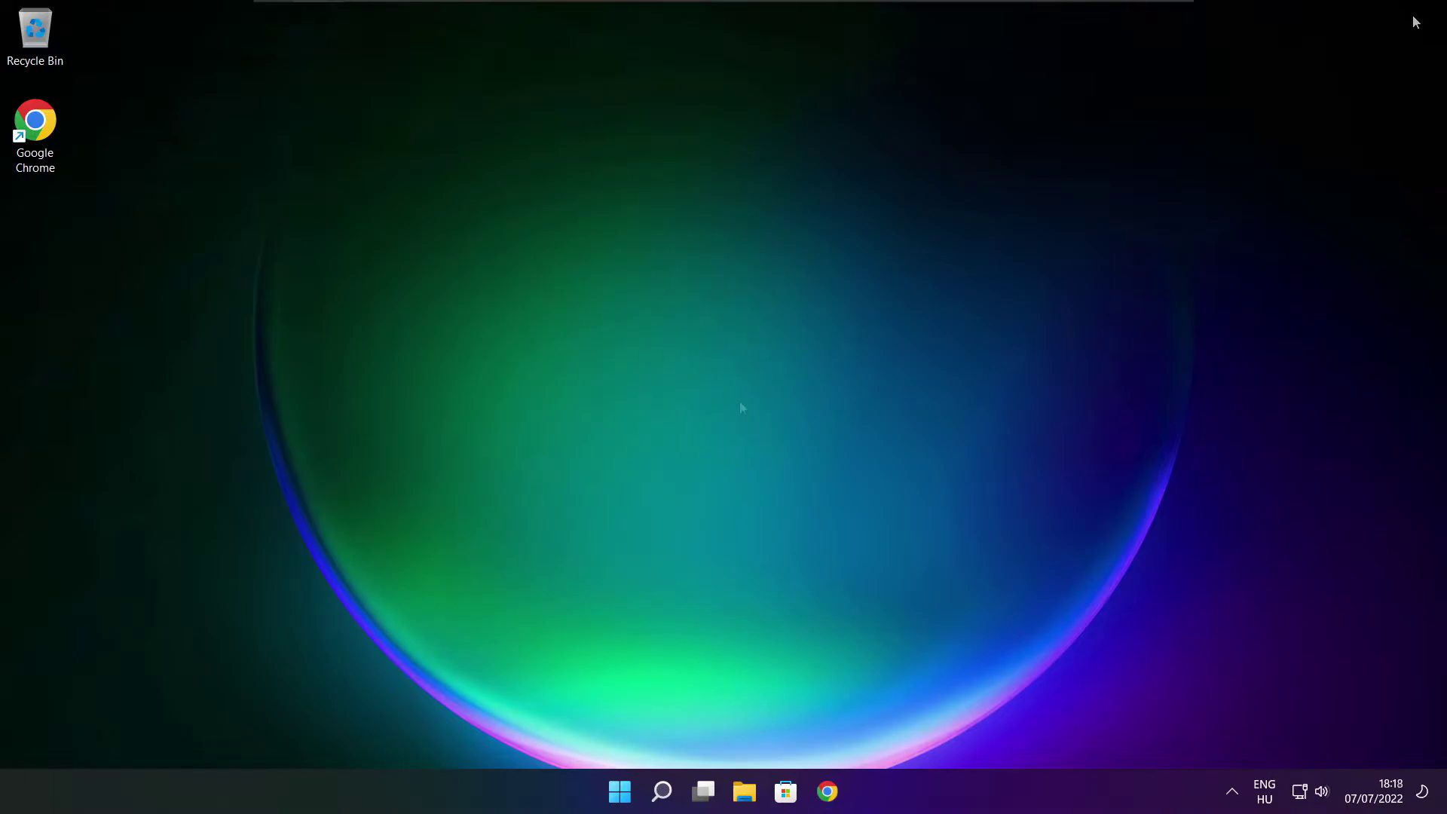
Switch to Chrome and download the English DirectX End-User Runtime Web Installer from the Microsoft Download Center page.
{"action": "left_click", "coordinate": [827, 793]}
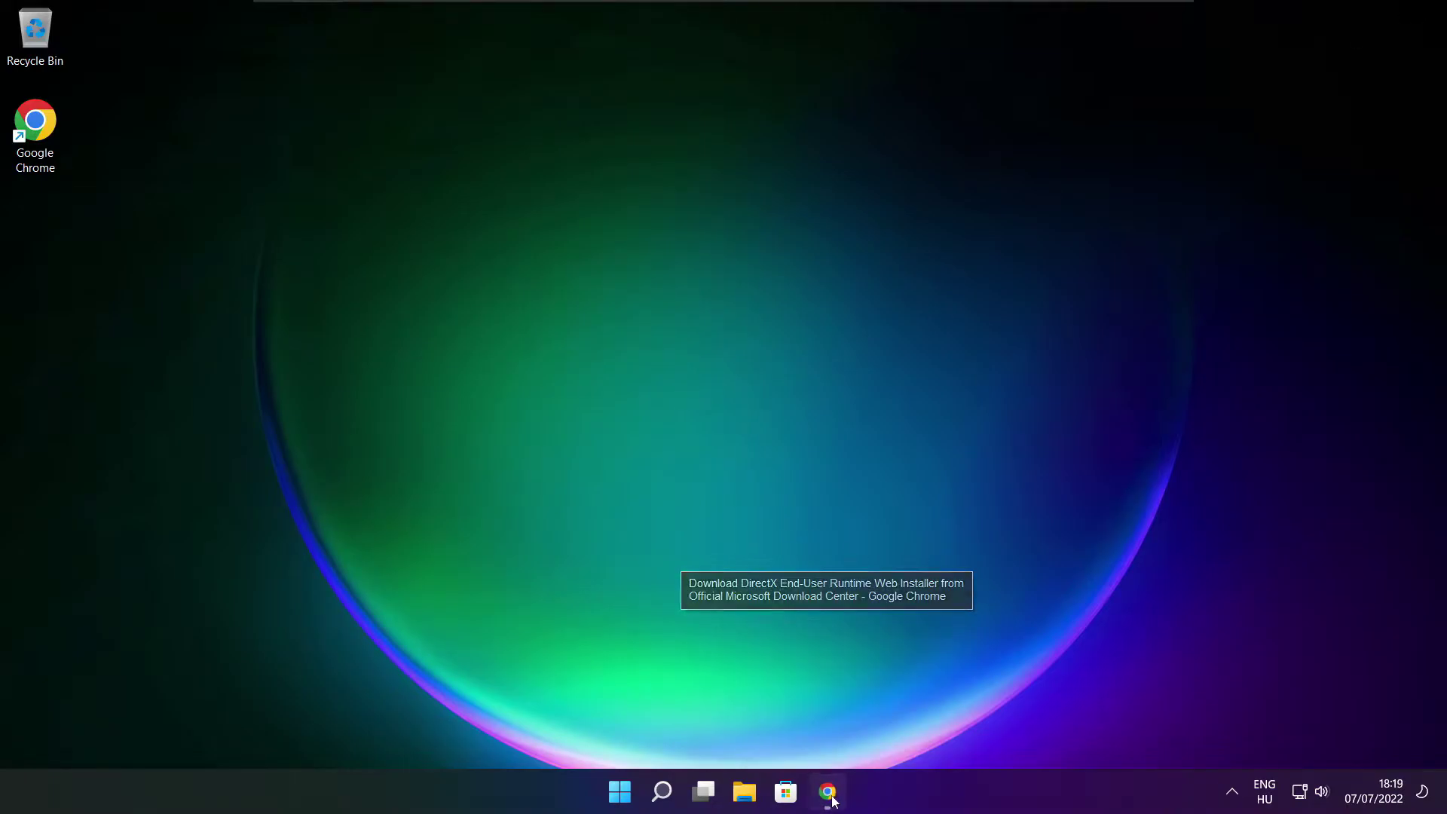
{"action": "key", "text": "ctrl+l"}
{"action": "key", "text": "End"}
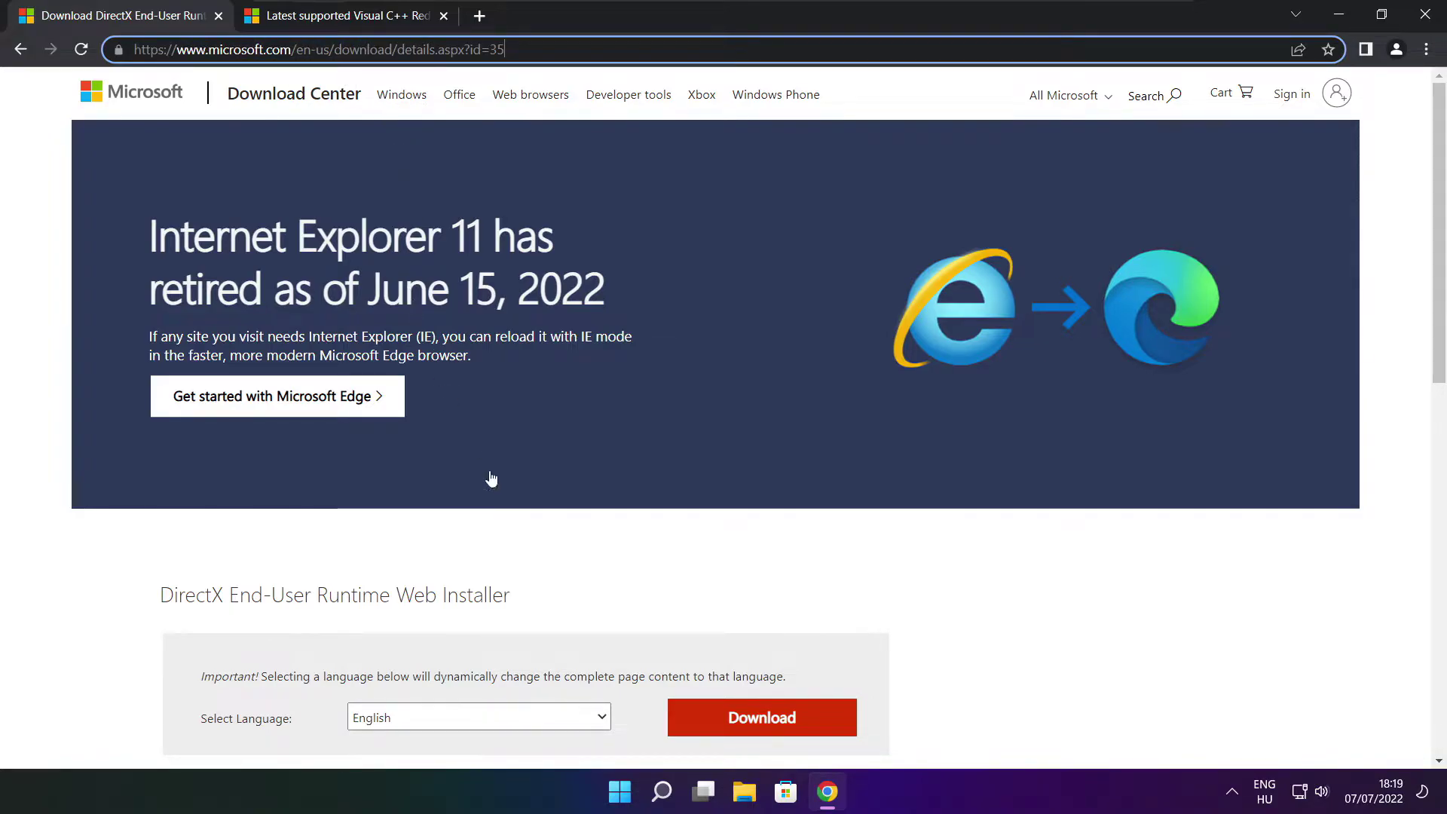
{"action": "left_click", "coordinate": [519, 546]}
{"action": "left_click_drag", "start_coordinate": [1437, 222], "coordinate": [1437, 345]}
{"action": "left_click_drag", "start_coordinate": [536, 314], "coordinate": [617, 321]}
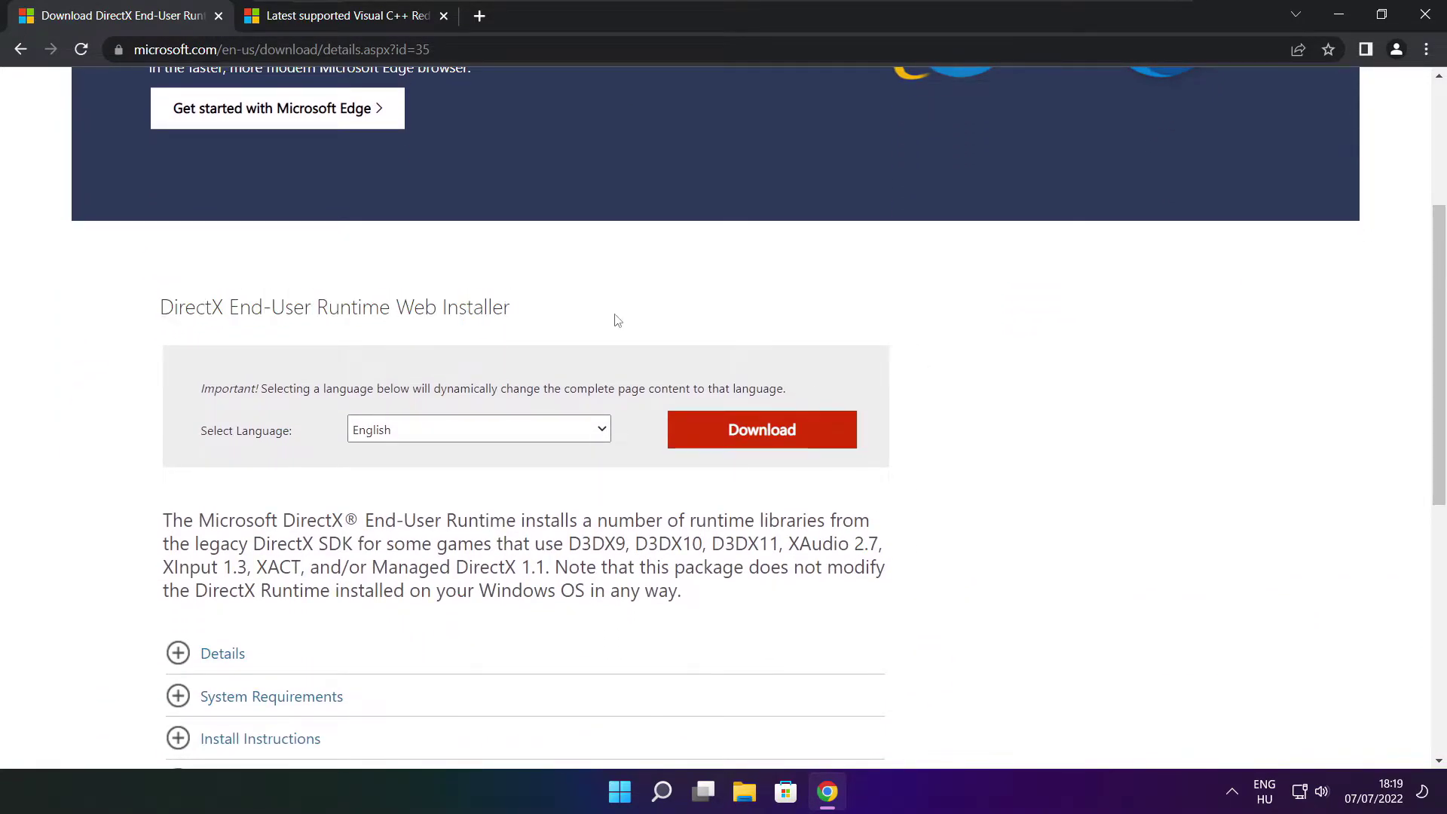
{"action": "left_click", "coordinate": [766, 435]}
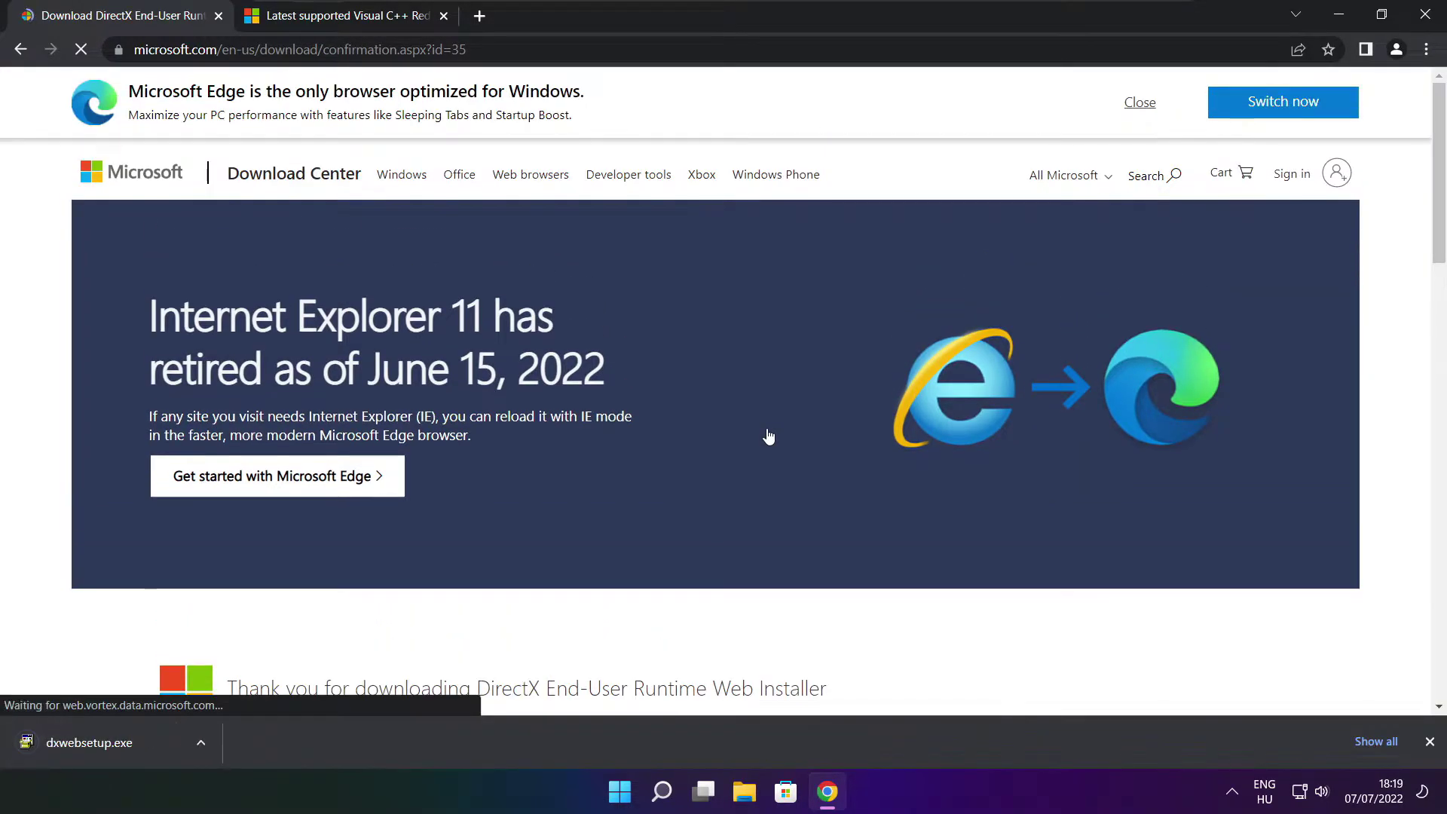
Launch the downloaded dxwebsetup.exe, read through the DirectX license terms and accept the agreement.
{"action": "left_click", "coordinate": [135, 742]}
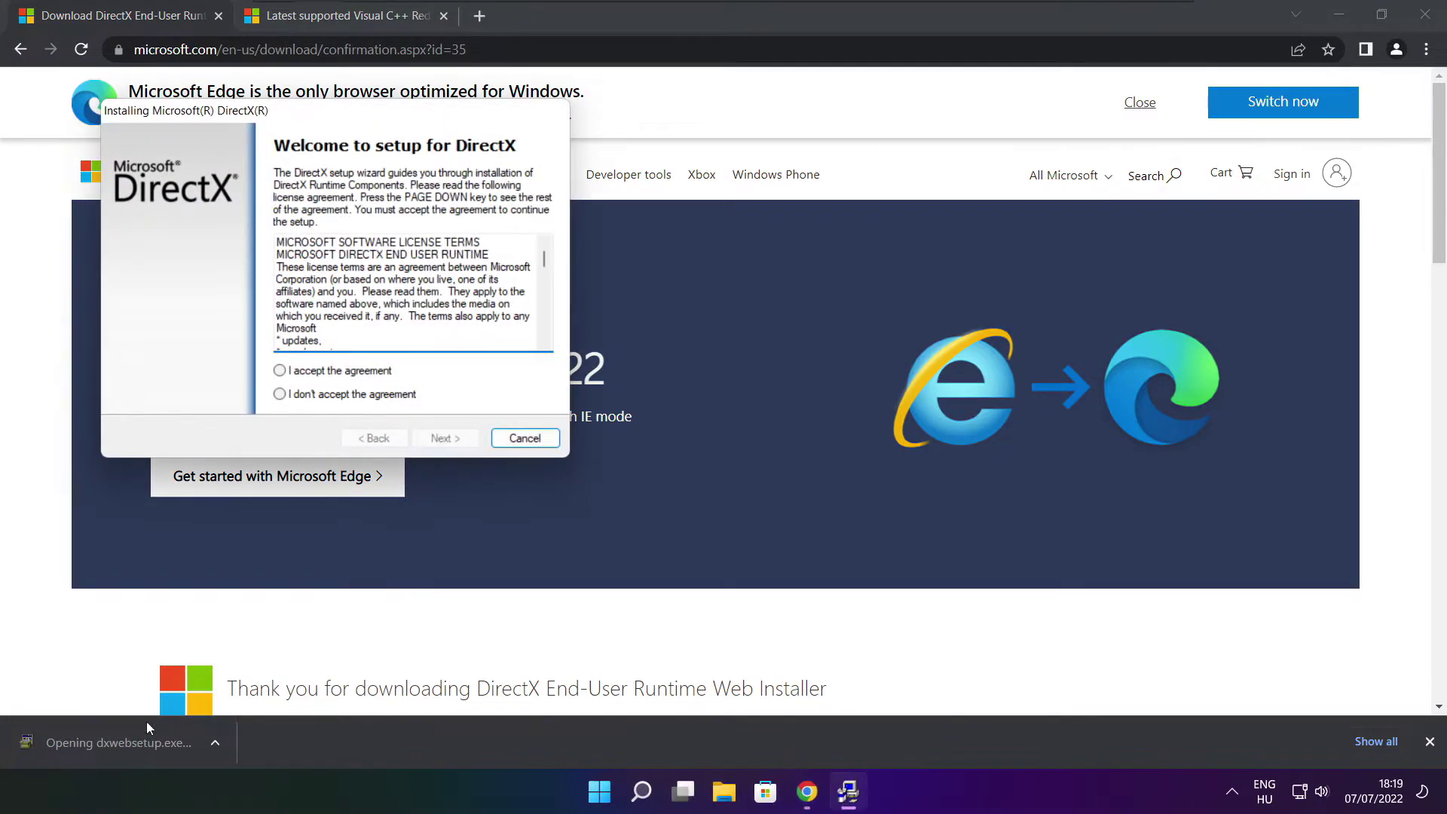
{"action": "left_click_drag", "start_coordinate": [309, 117], "coordinate": [693, 219]}
{"action": "key", "text": "Page_Down"}
{"action": "key", "text": "Page_Down"}
{"action": "key", "text": "Page_Down"}
{"action": "key", "text": "Page_Down"}
{"action": "key", "text": "Page_Down"}
{"action": "key", "text": "Page_Down"}
{"action": "key", "text": "Page_Down"}
{"action": "key", "text": "Page_Down"}
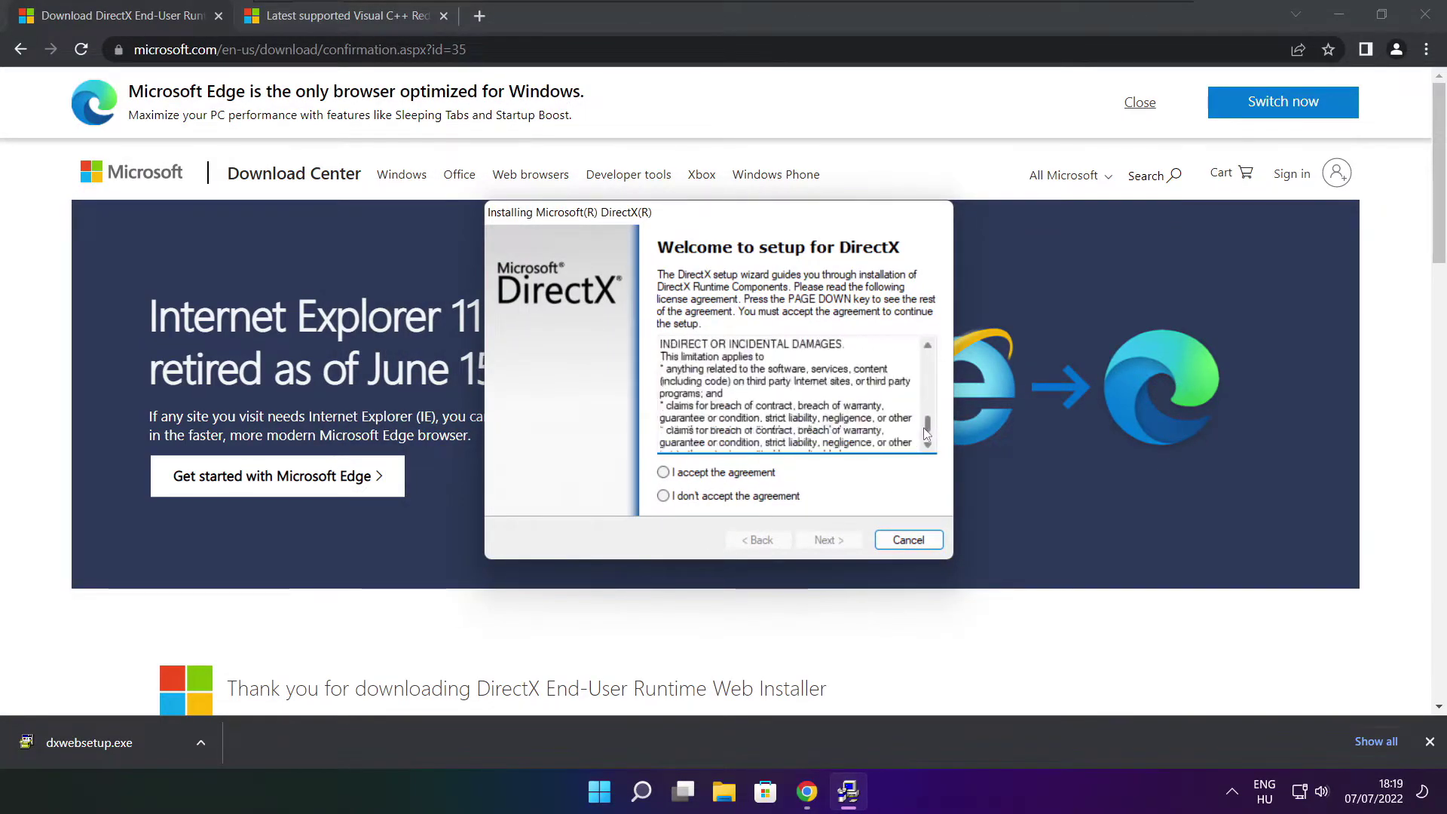
{"action": "left_click", "coordinate": [671, 474]}
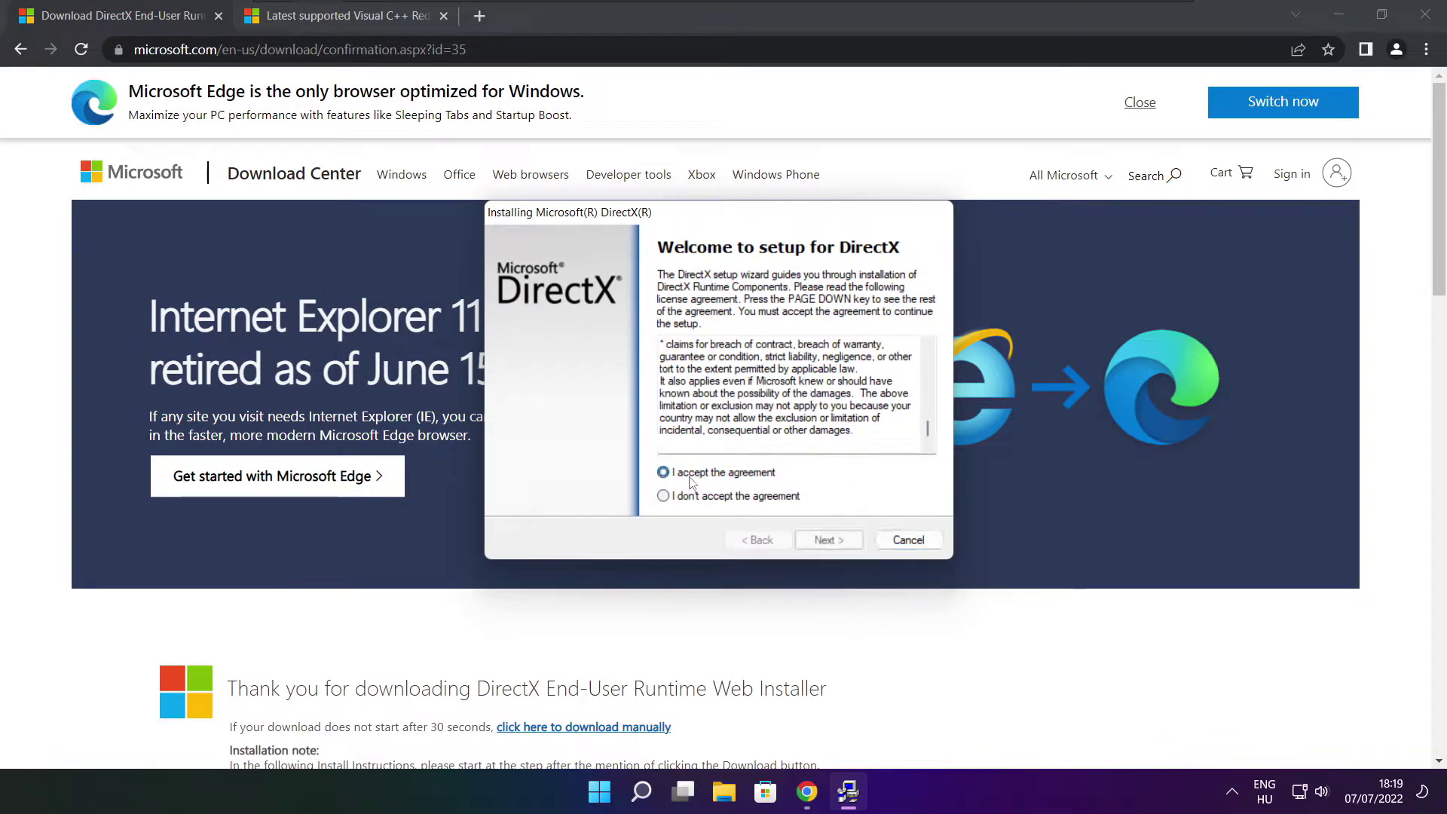
Install the DirectX runtime components without the Bing Bar and finish the setup.
{"action": "left_click", "coordinate": [828, 540]}
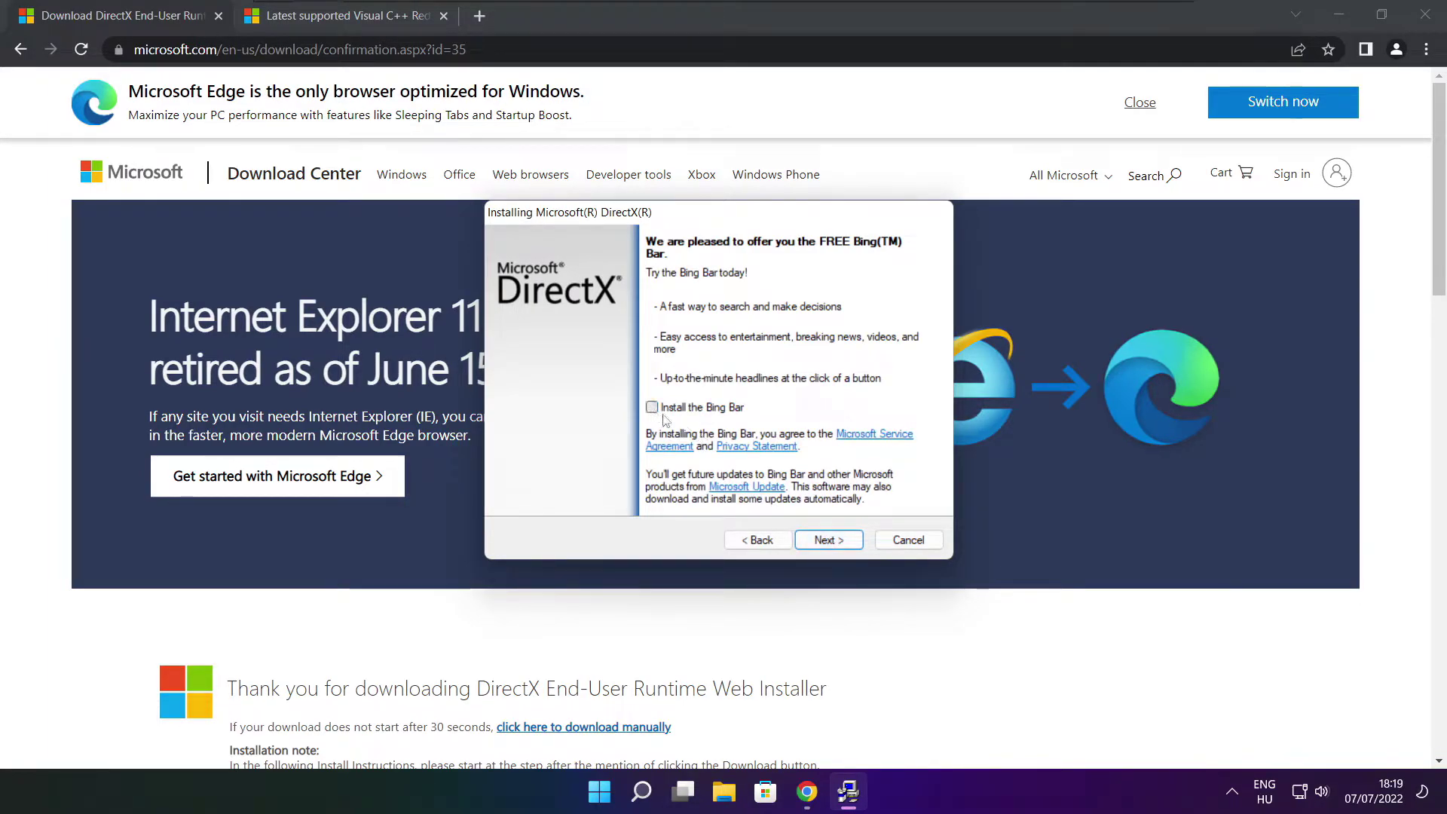
{"action": "left_click", "coordinate": [836, 542]}
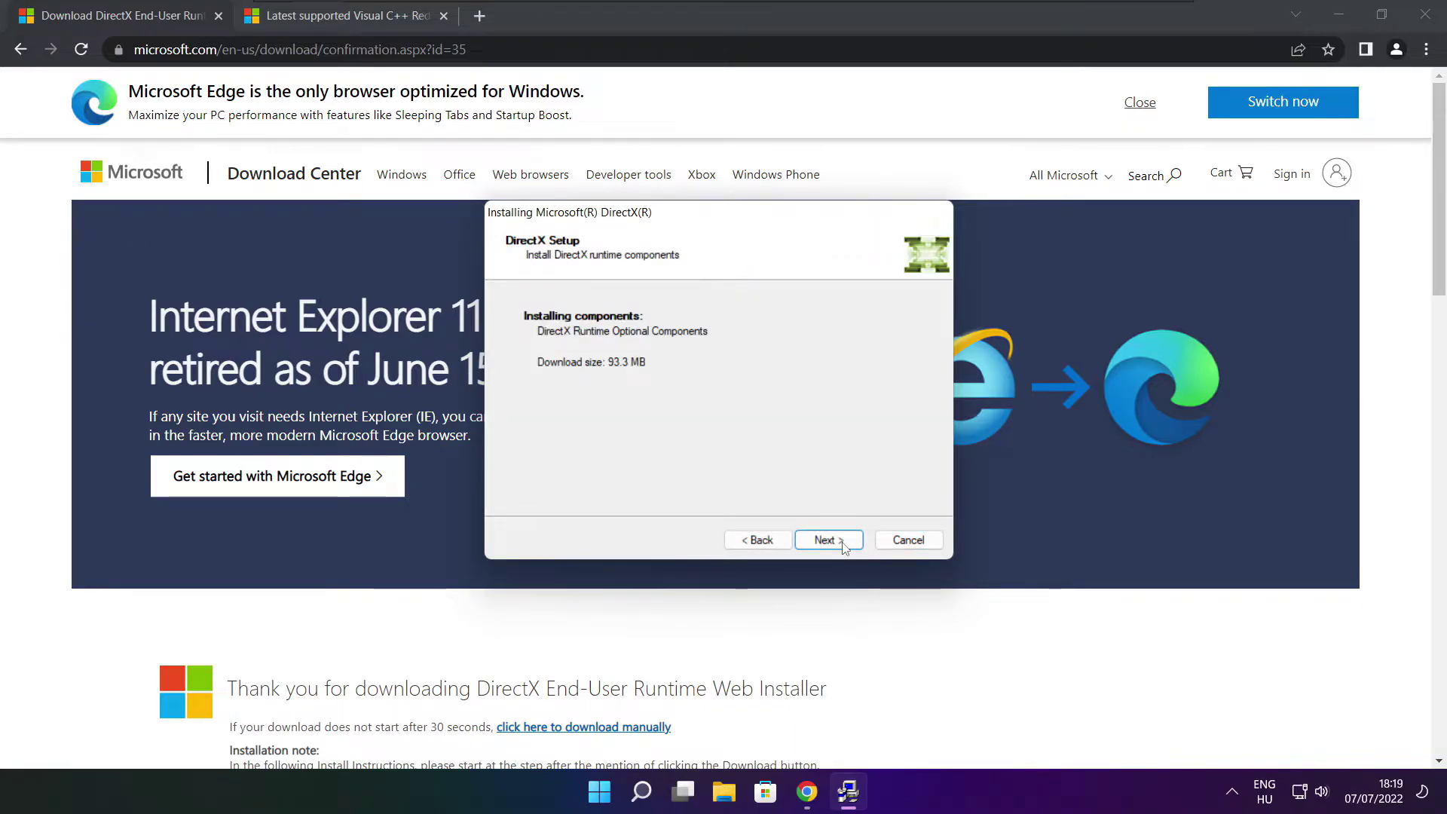
{"action": "left_click", "coordinate": [830, 541]}
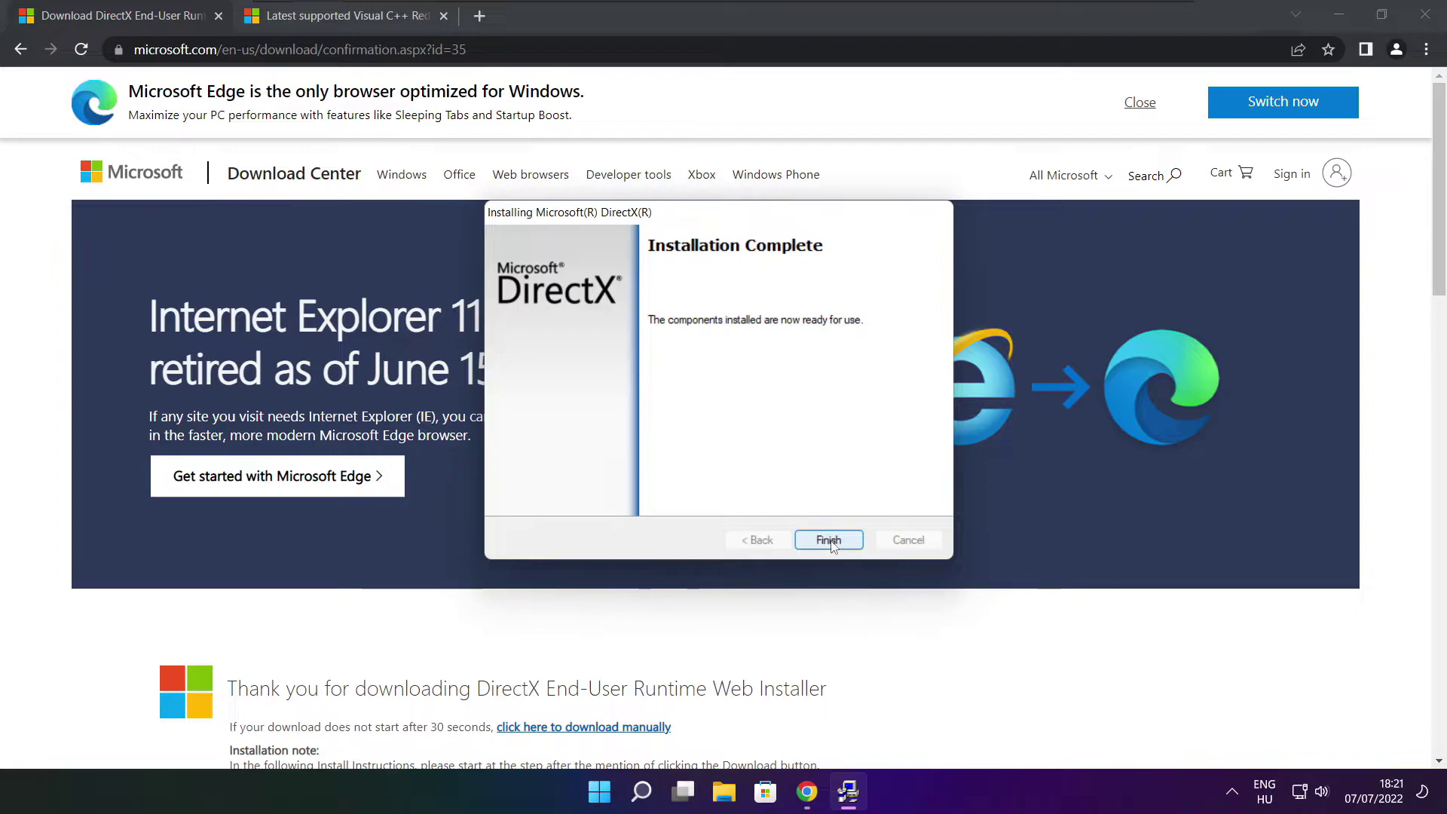
{"action": "left_click", "coordinate": [829, 540]}
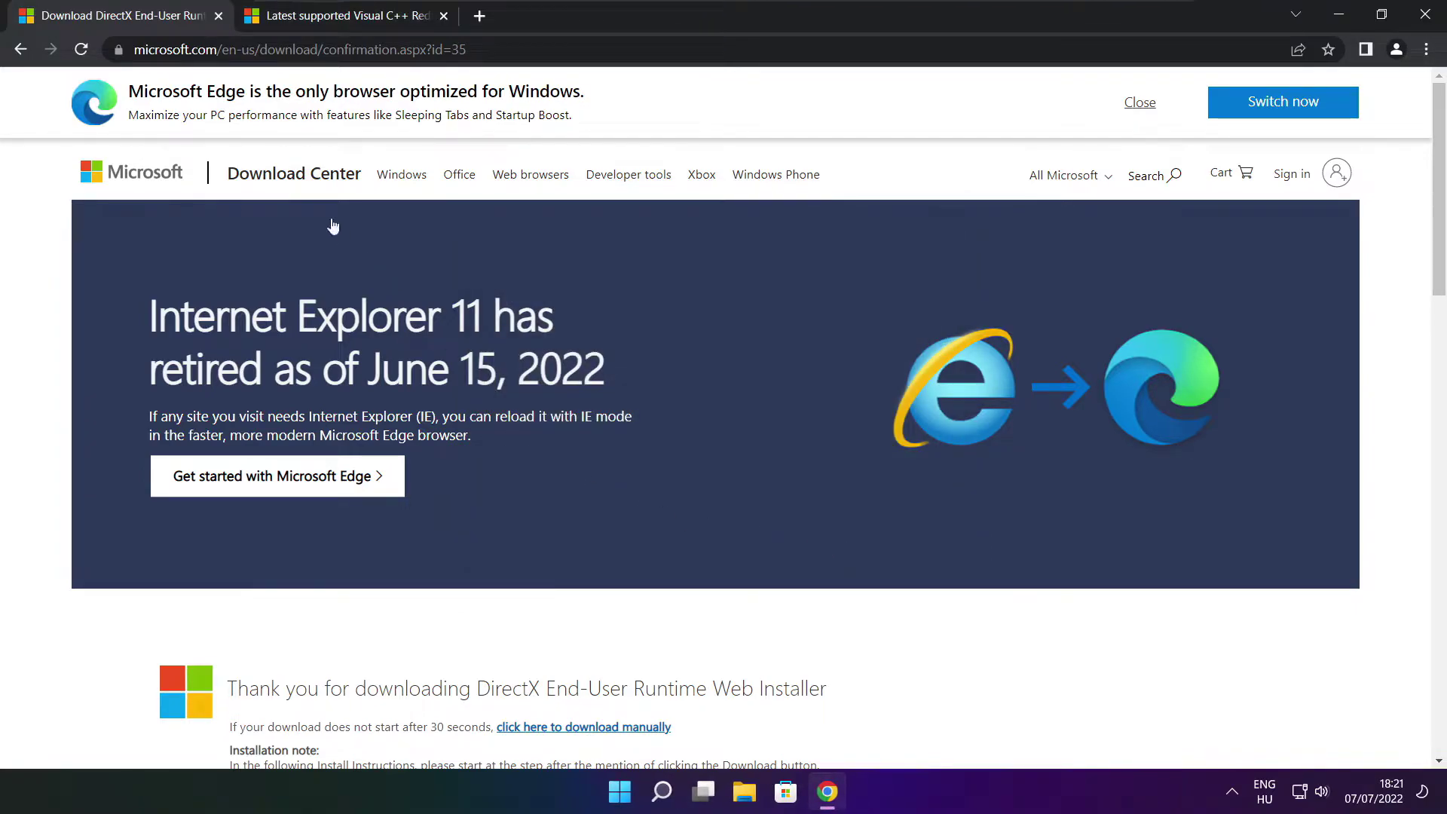
Close the DirectX page and download the ARM64, X86 and X64 Visual C++ Redistributables for Visual Studio 2015, 2017, 2019, and 2022.
{"action": "left_click", "coordinate": [218, 16]}
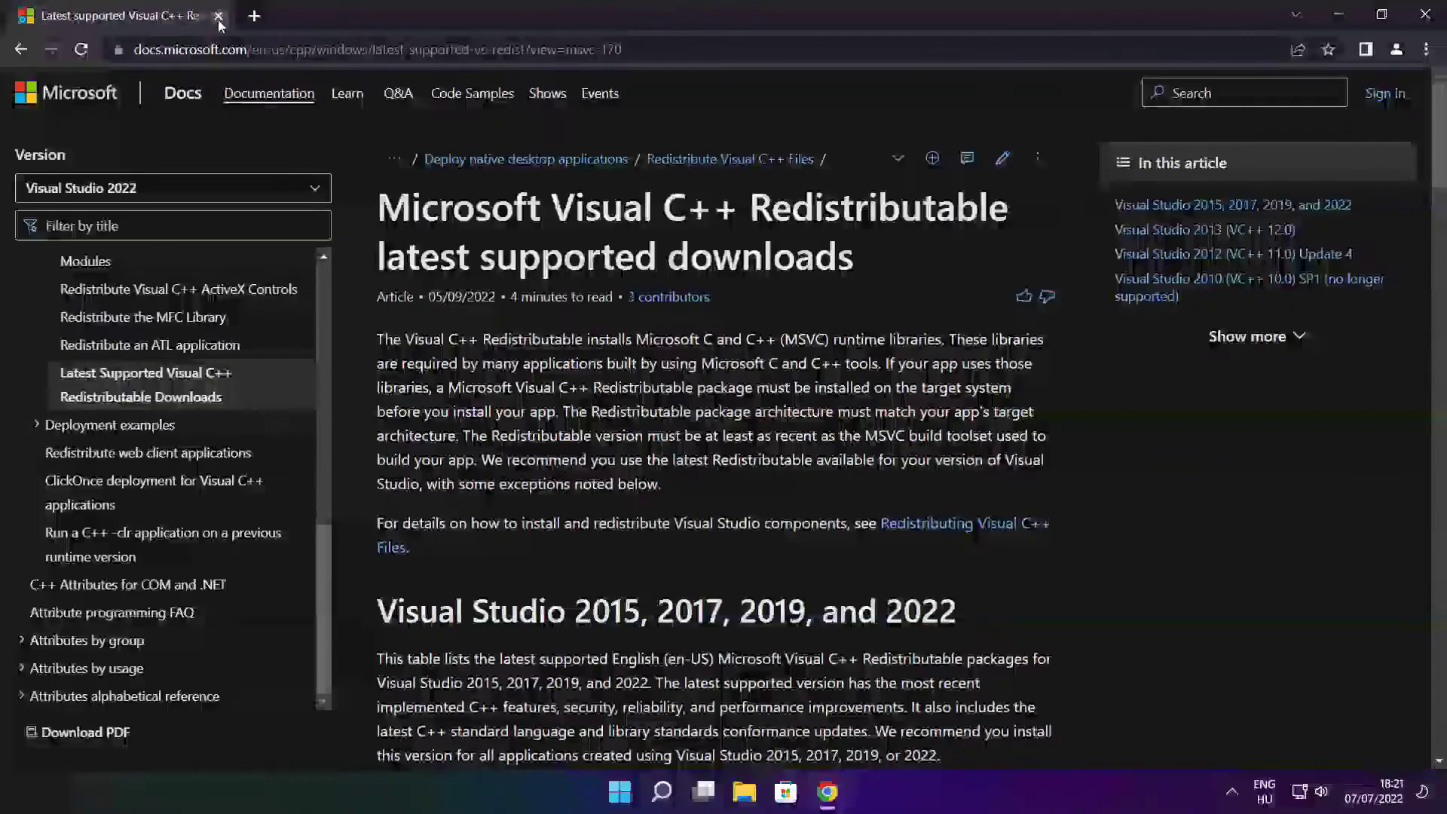
{"action": "key", "text": "ctrl+l"}
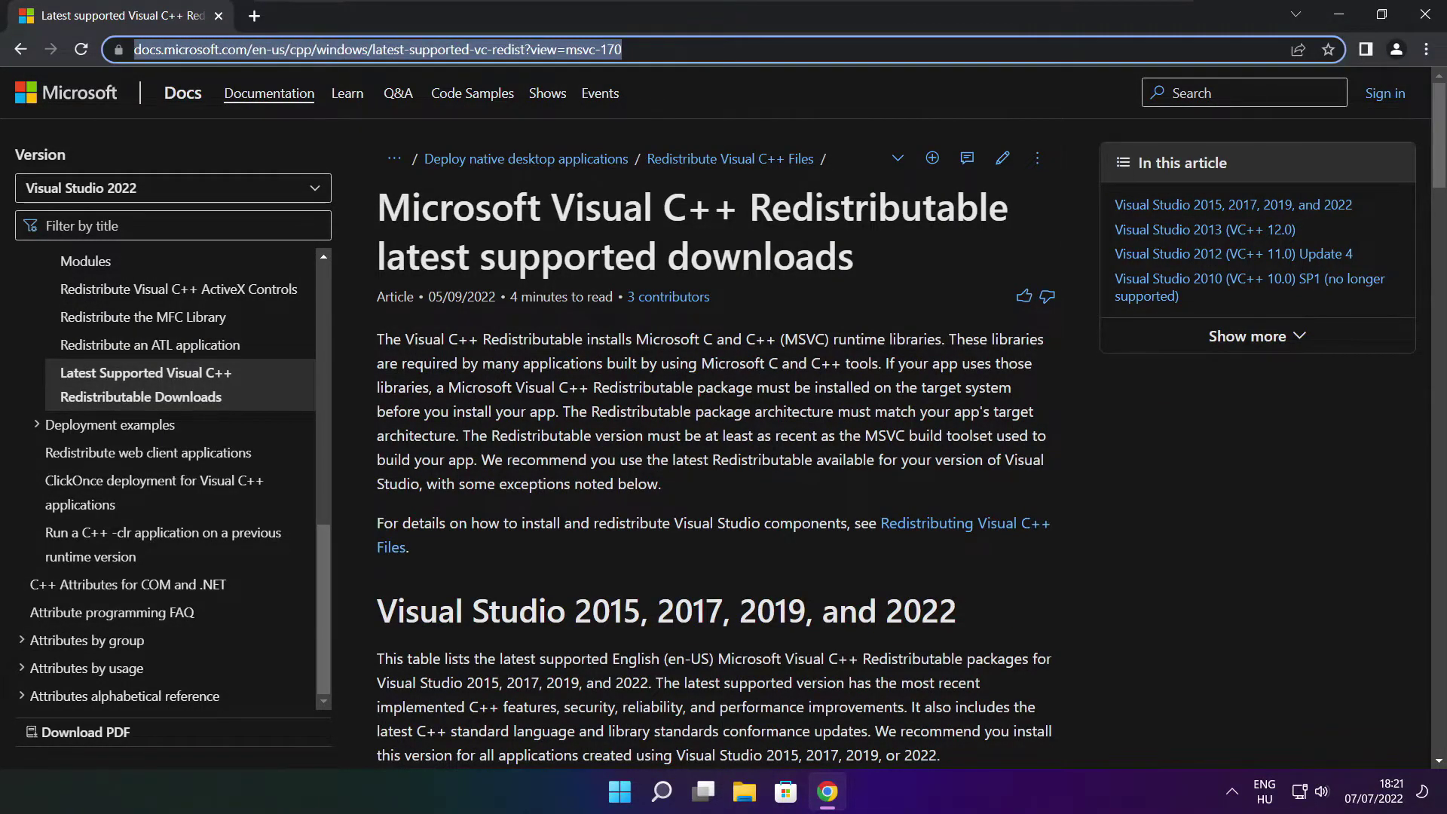
{"action": "key", "text": "End"}
{"action": "left_click", "coordinate": [717, 92]}
{"action": "scroll", "coordinate": [1432, 211], "scroll_direction": "down", "scroll_amount": 6}
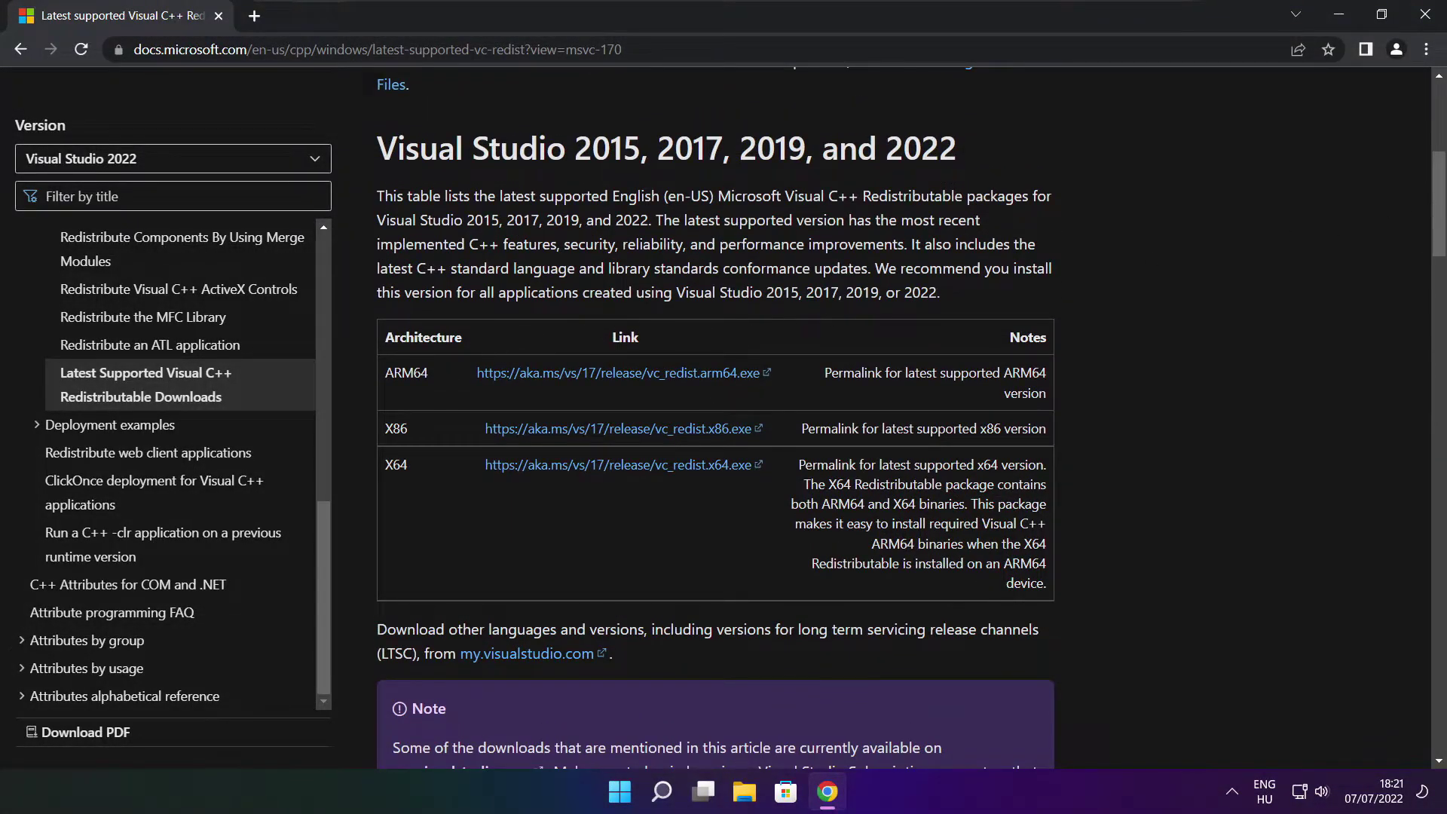
{"action": "left_click_drag", "start_coordinate": [380, 363], "coordinate": [971, 519]}
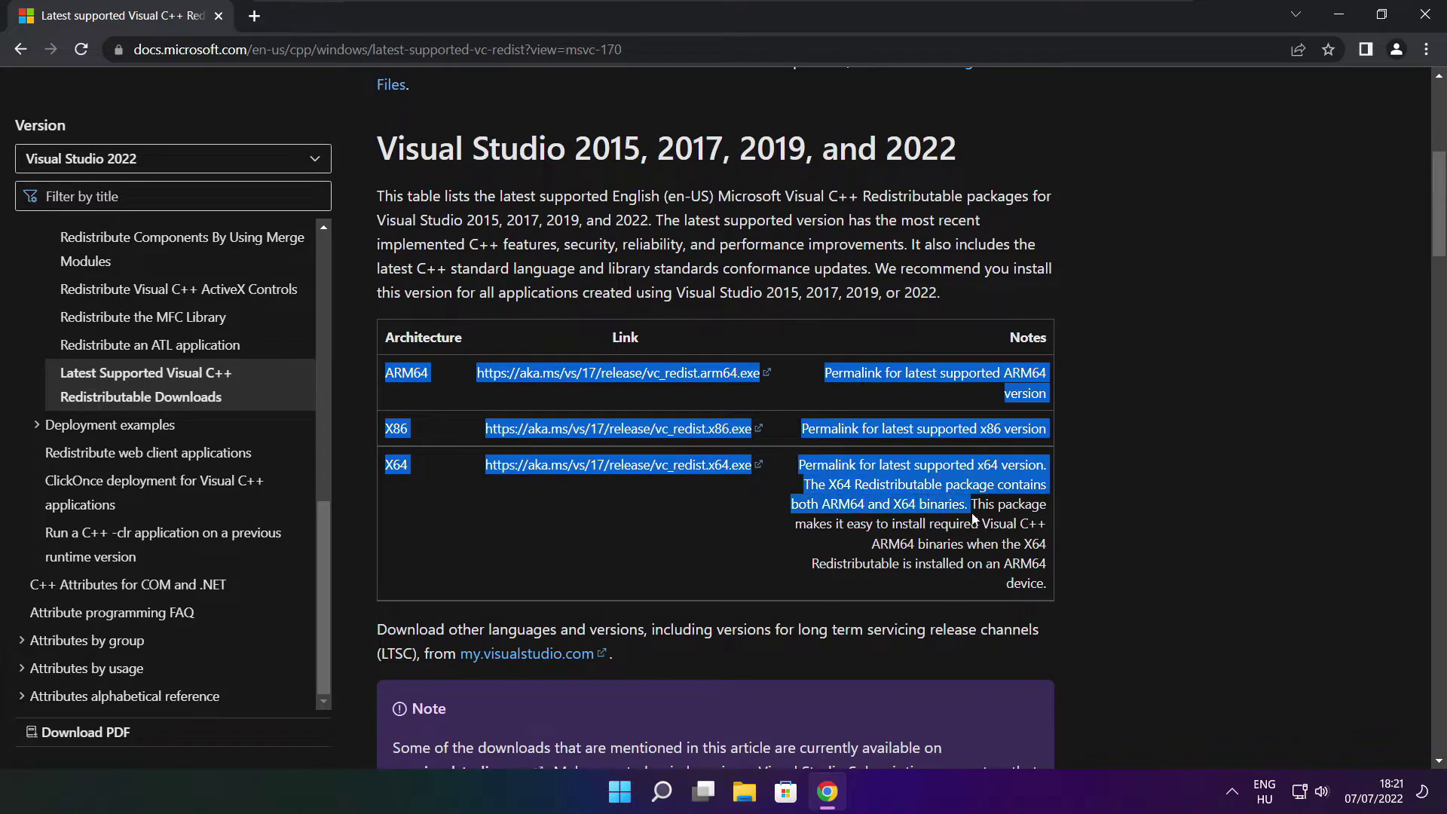
{"action": "left_click", "coordinate": [972, 518]}
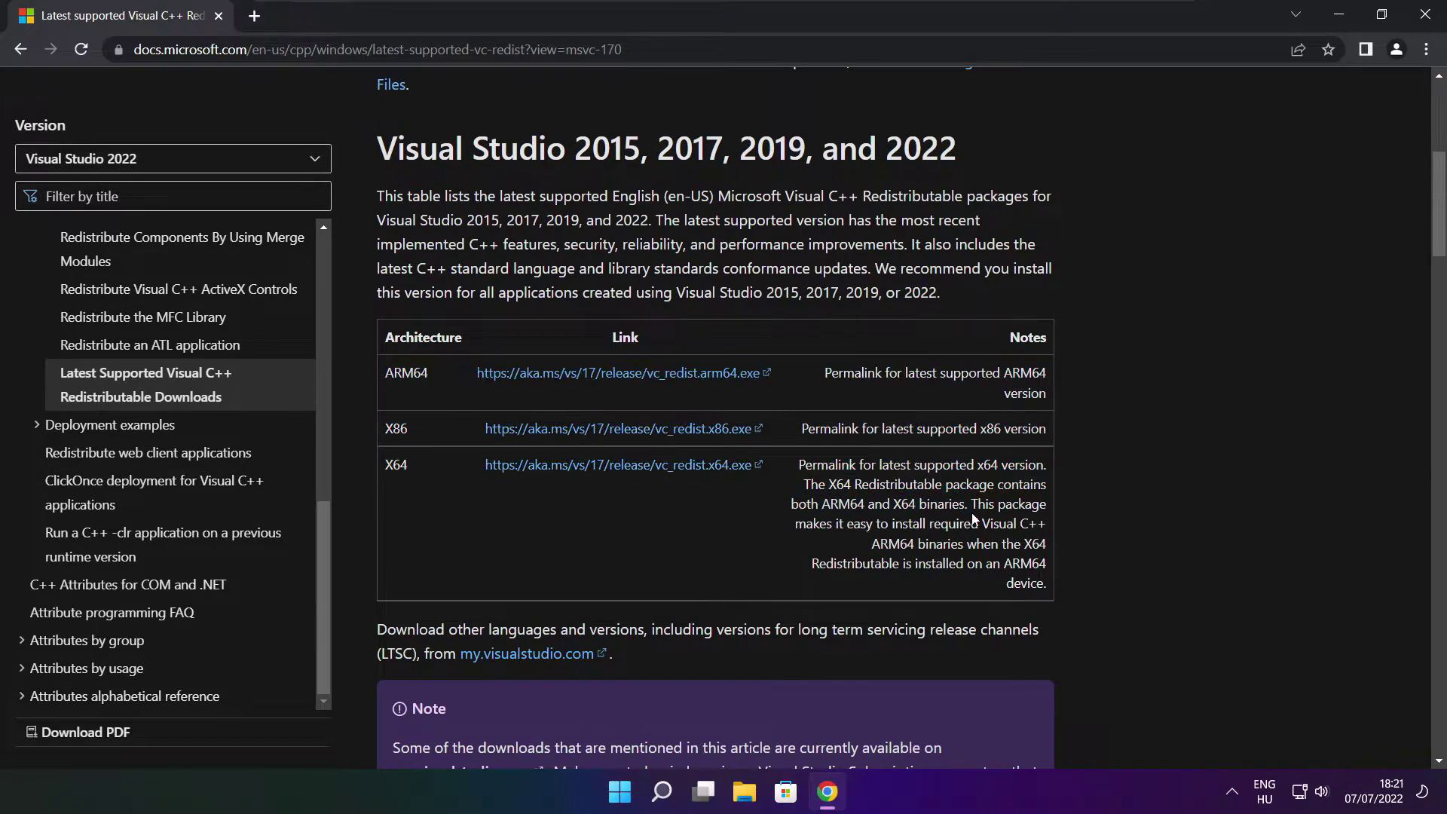
{"action": "left_click", "coordinate": [600, 374]}
{"action": "left_click", "coordinate": [598, 429]}
{"action": "left_click", "coordinate": [595, 466]}
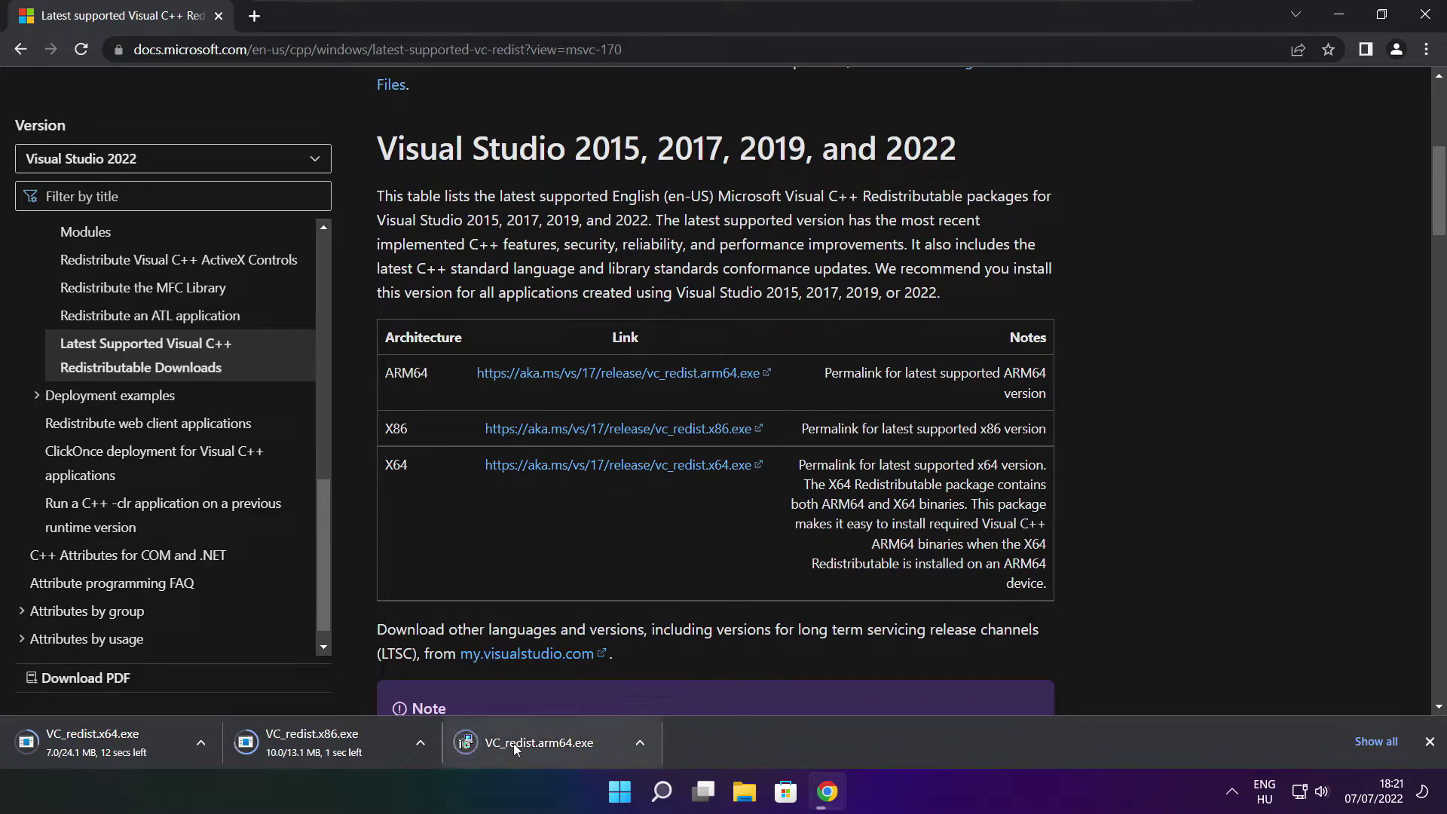
Run VC_redist.arm64.exe, agree to the license terms, start the installation and close the setup window.
{"action": "left_click", "coordinate": [550, 744]}
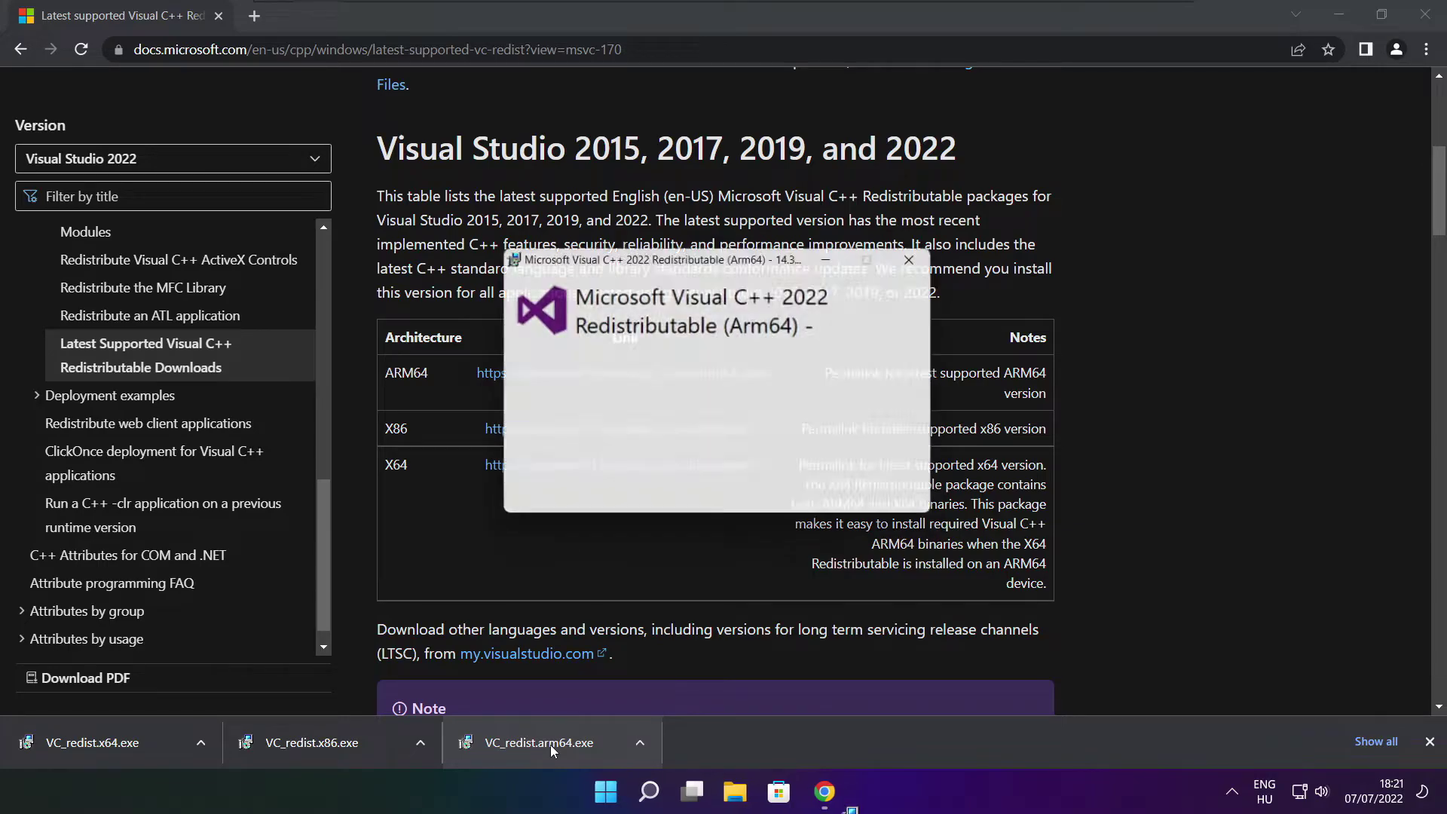
{"action": "left_click_drag", "start_coordinate": [927, 373], "coordinate": [928, 443]}
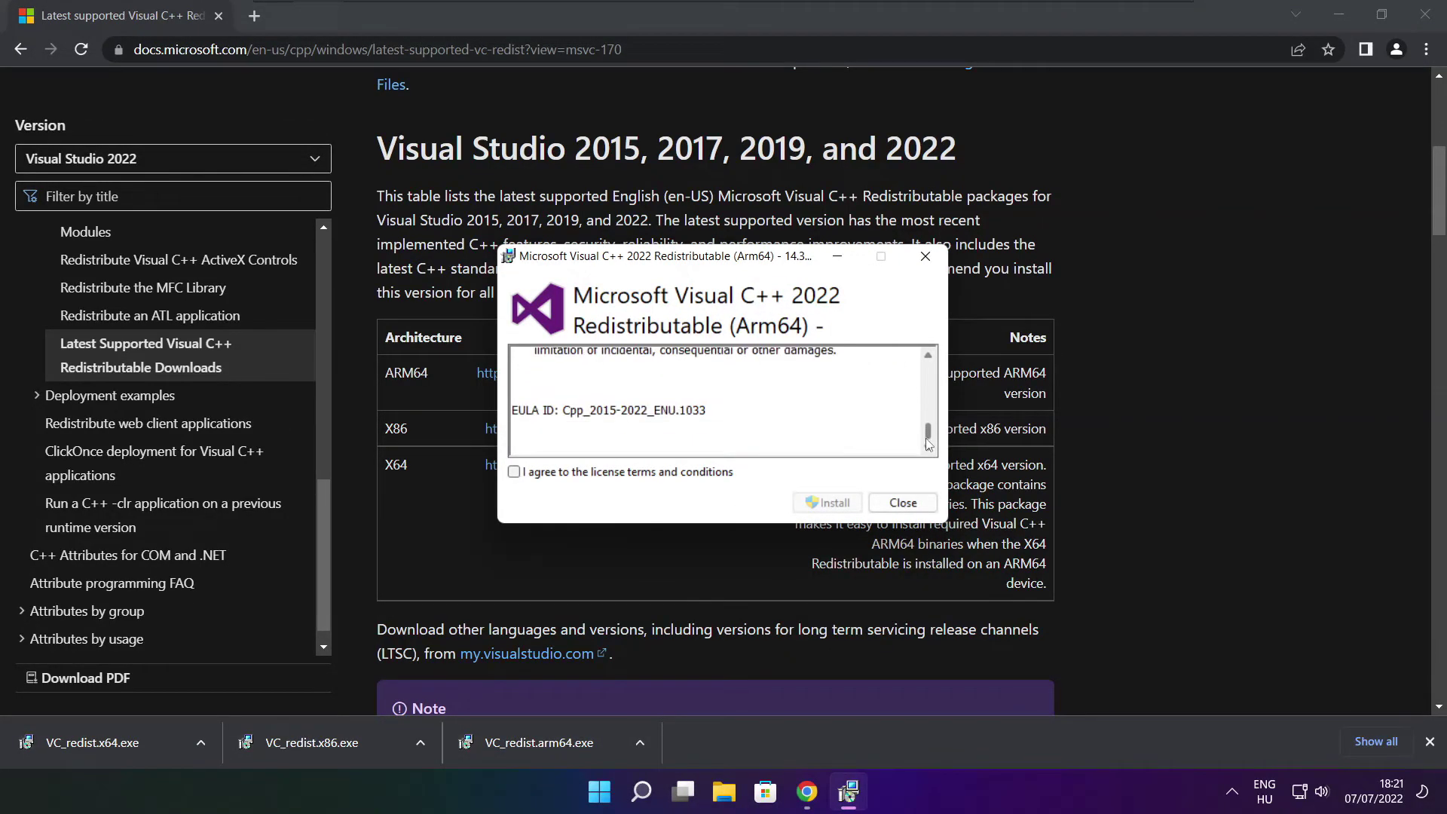
{"action": "left_click", "coordinate": [514, 473]}
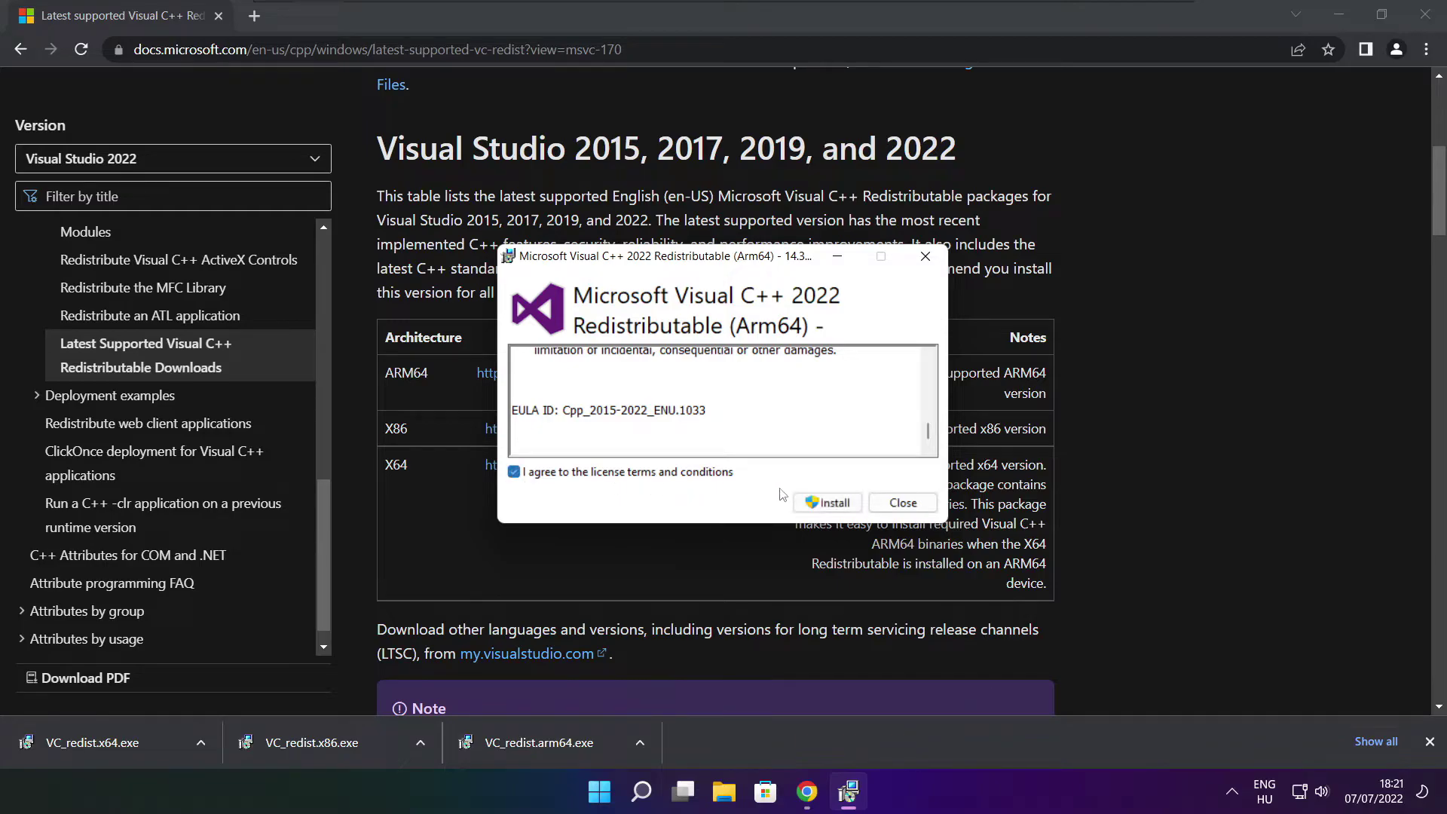
{"action": "left_click", "coordinate": [826, 502]}
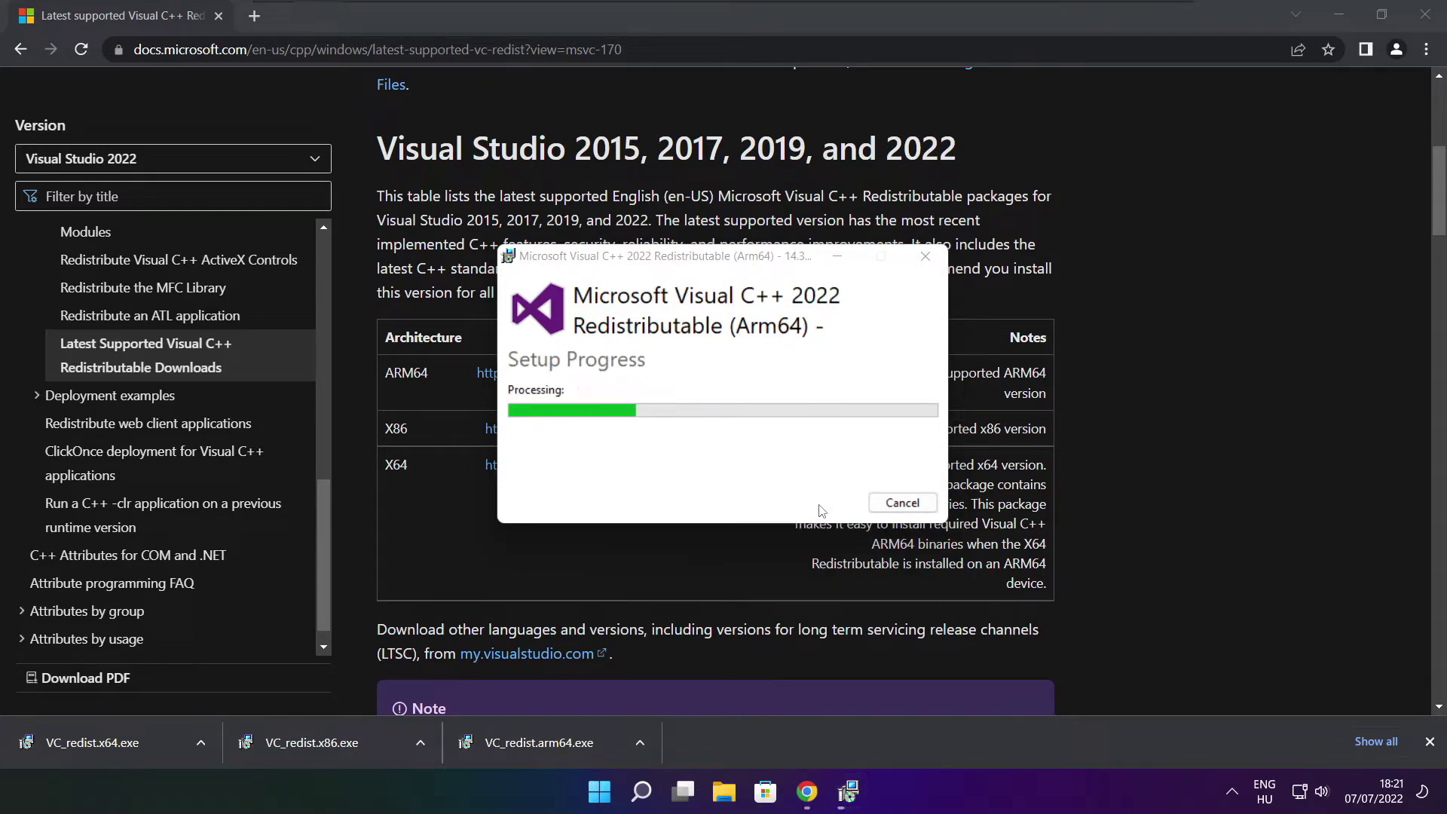
{"action": "left_click", "coordinate": [902, 502]}
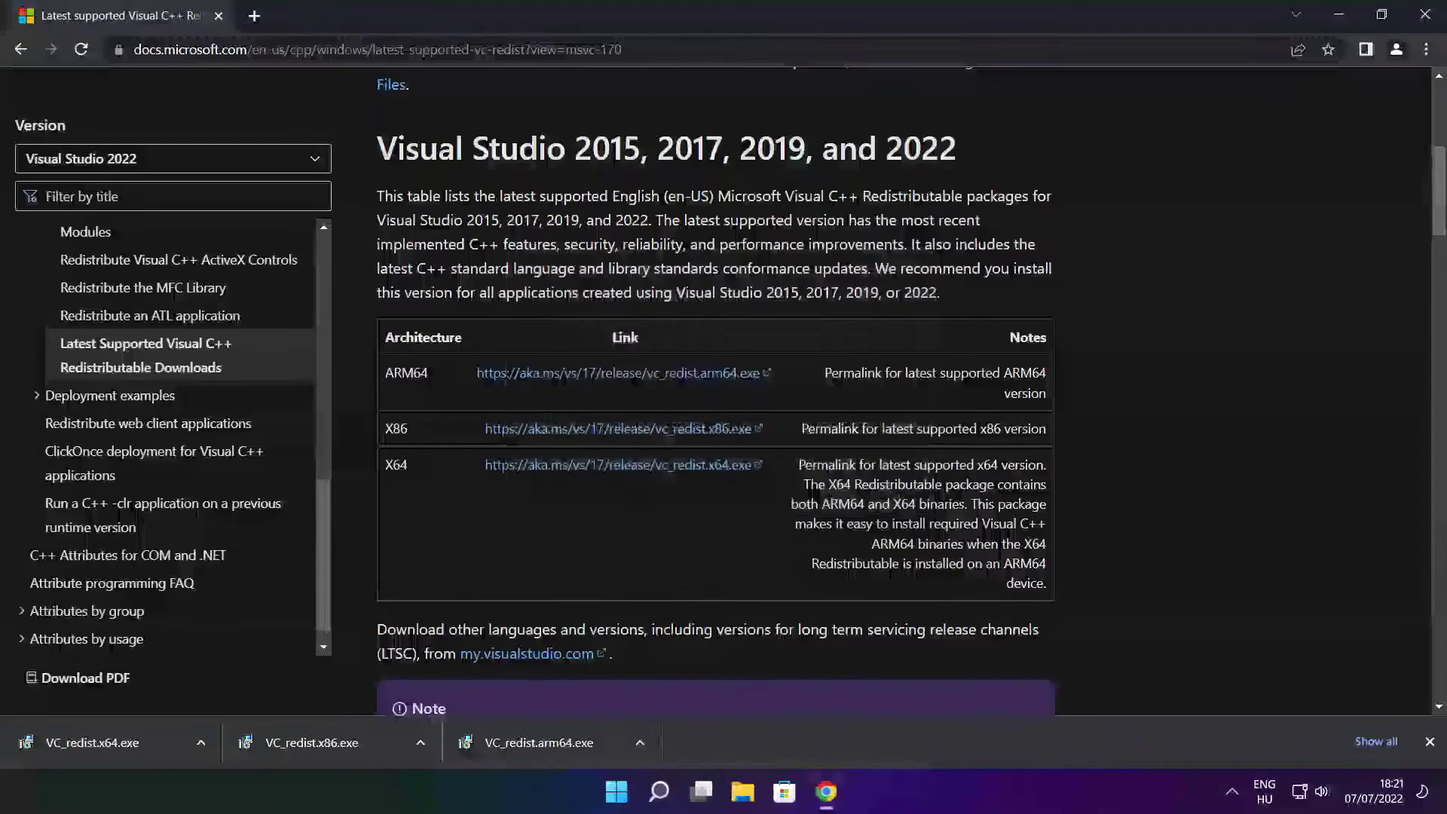
Install the x86 Visual C++ 2015-2022 Redistributable from VC_redist.x86.exe, agreeing to the license terms, and close the setup.
{"action": "left_click", "coordinate": [341, 742]}
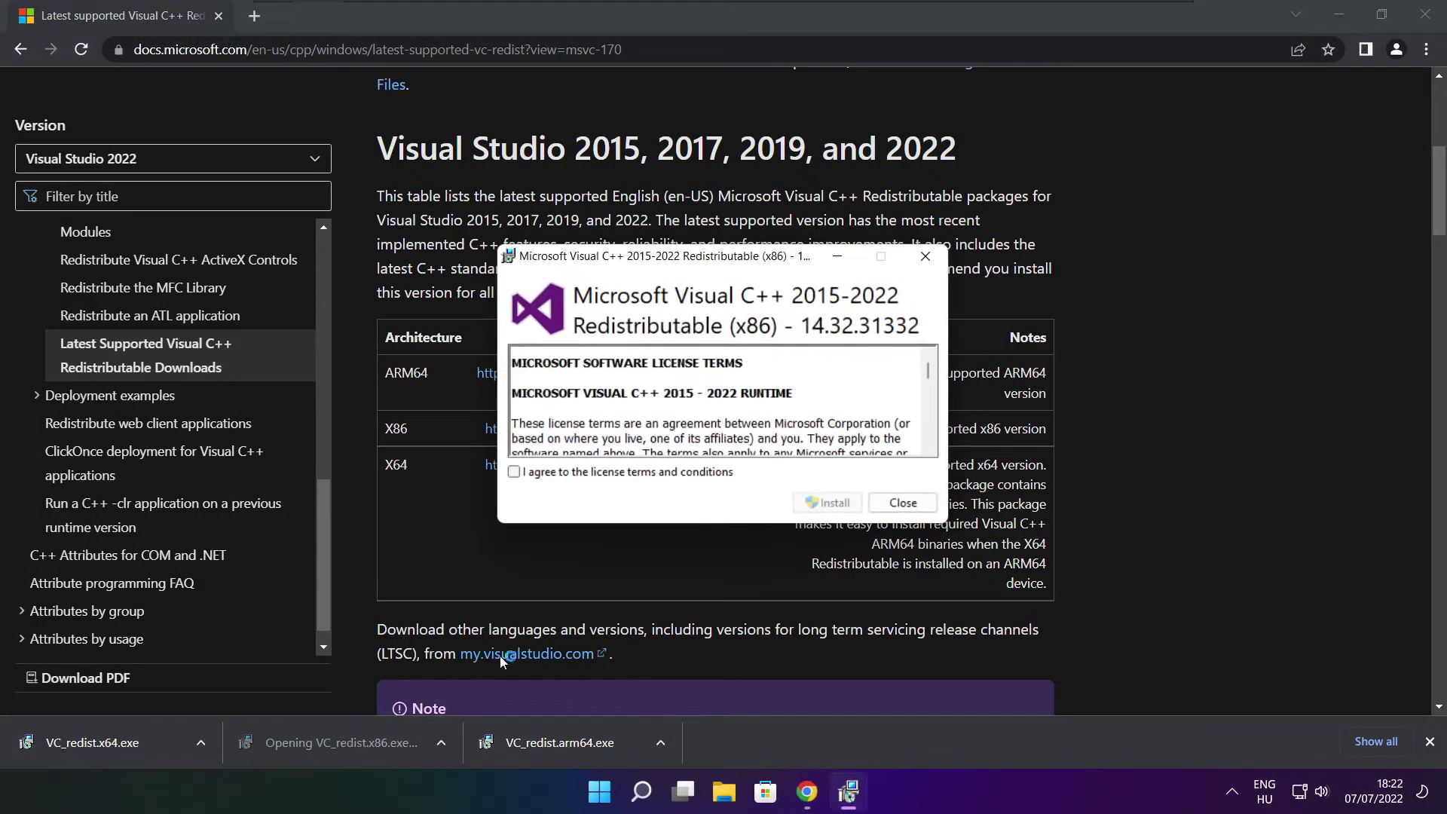
{"action": "left_click_drag", "start_coordinate": [929, 371], "coordinate": [929, 444]}
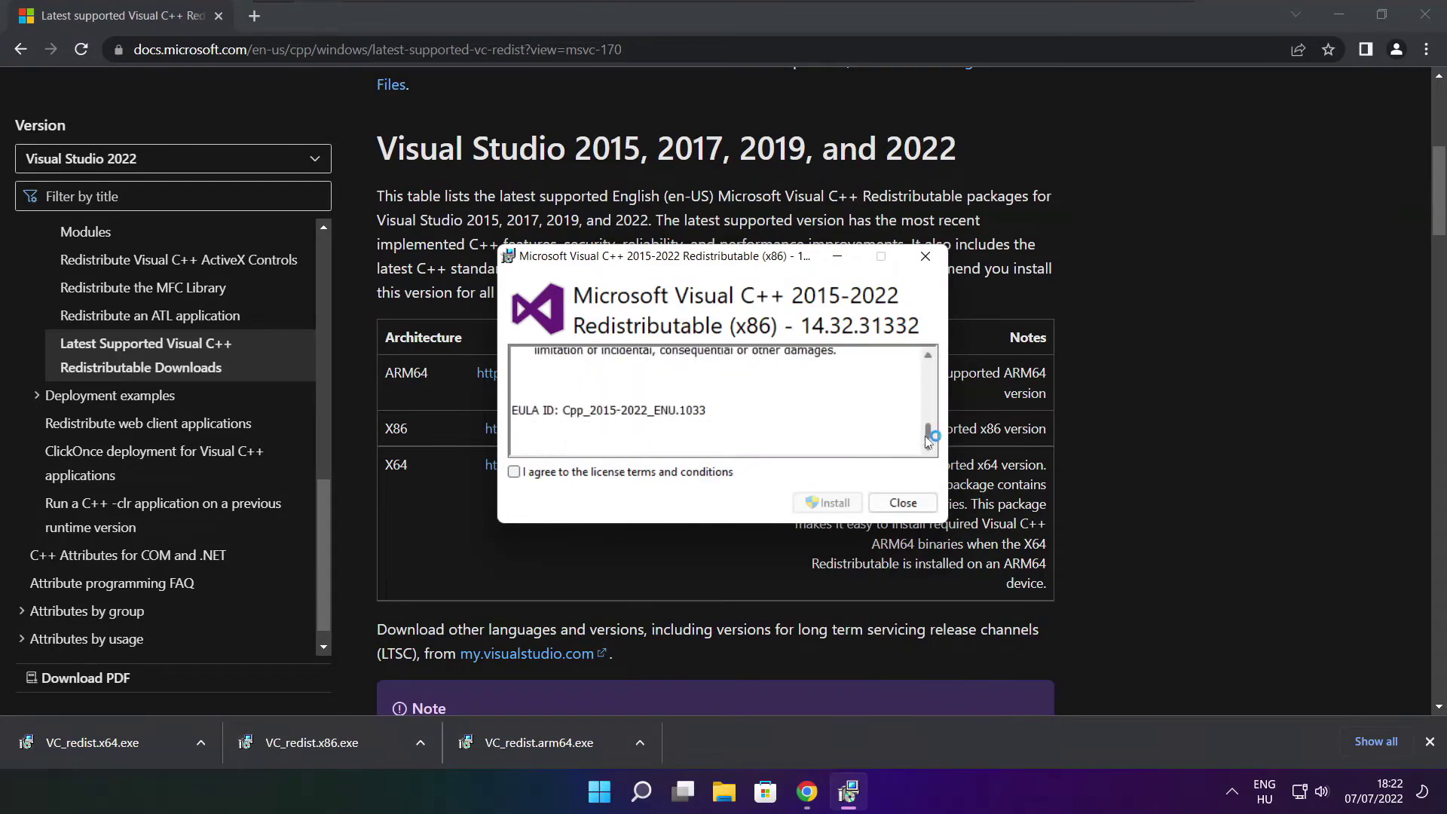
{"action": "left_click", "coordinate": [513, 473]}
{"action": "left_click", "coordinate": [828, 503]}
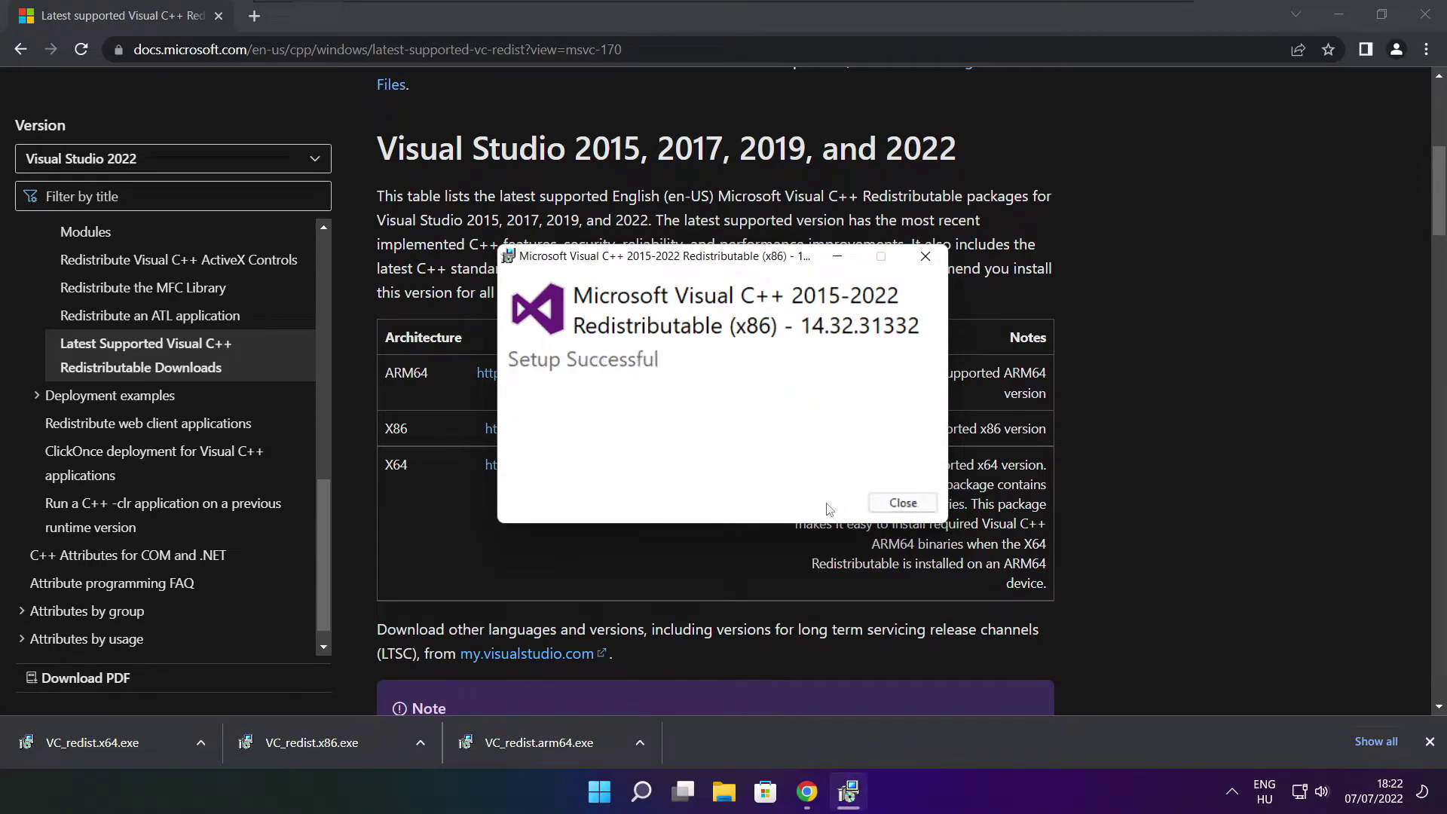
{"action": "left_click", "coordinate": [903, 503]}
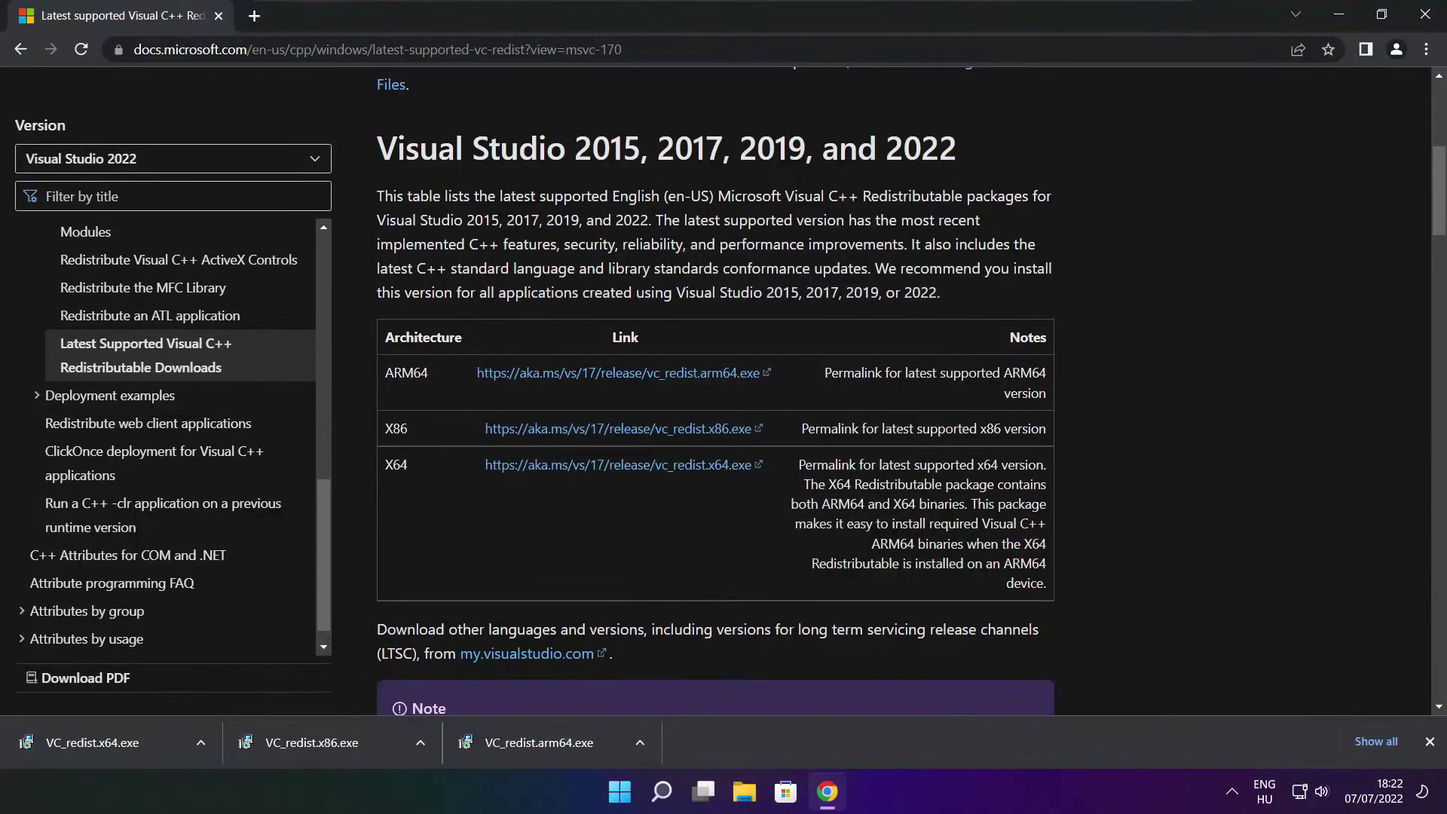
Install the x64 Visual C++ 2015-2022 Redistributable from VC_redist.x64.exe, agreeing to the license terms, and close the setup and the browser.
{"action": "left_click", "coordinate": [120, 743]}
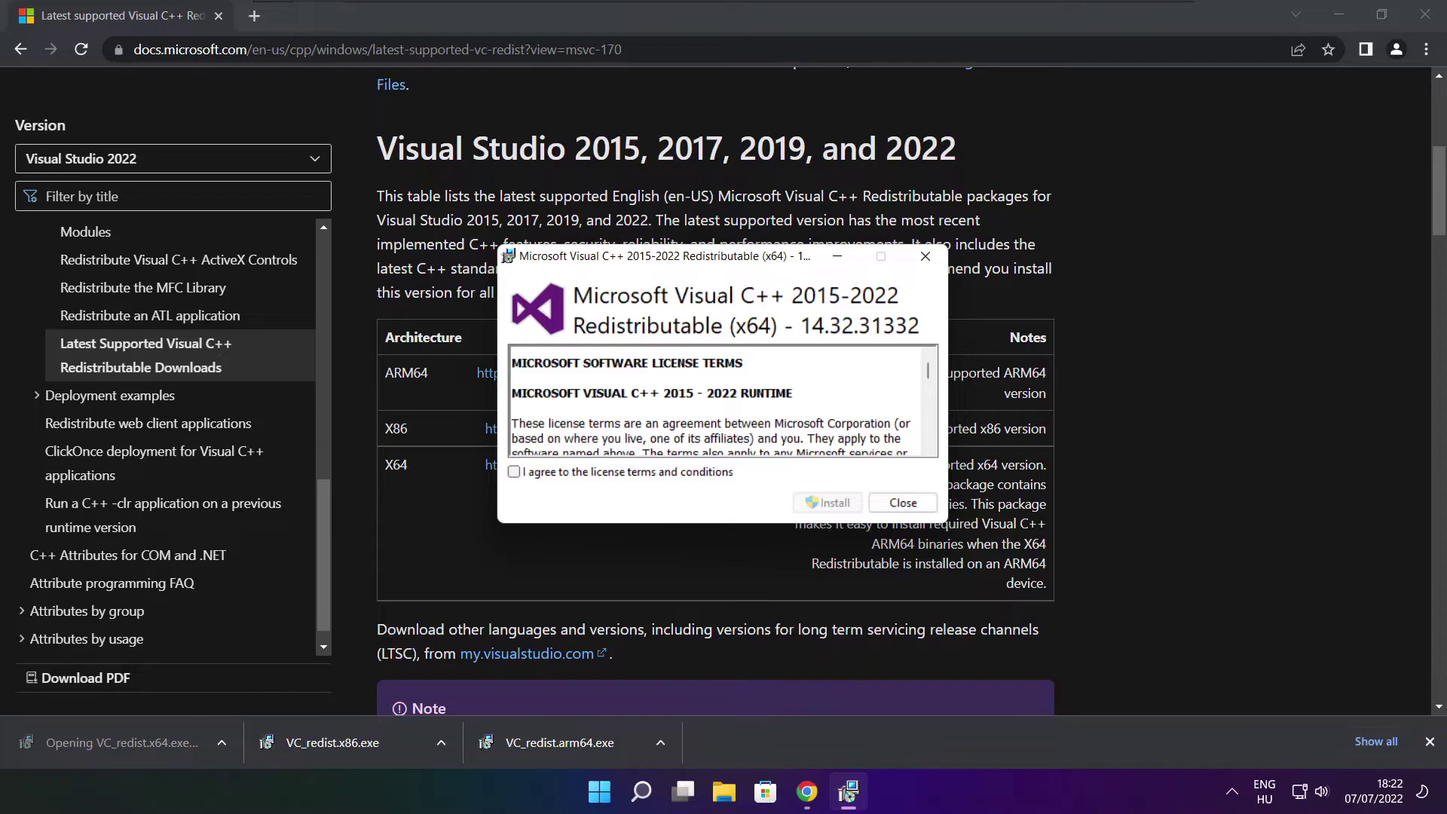
{"action": "left_click_drag", "start_coordinate": [929, 371], "coordinate": [928, 431]}
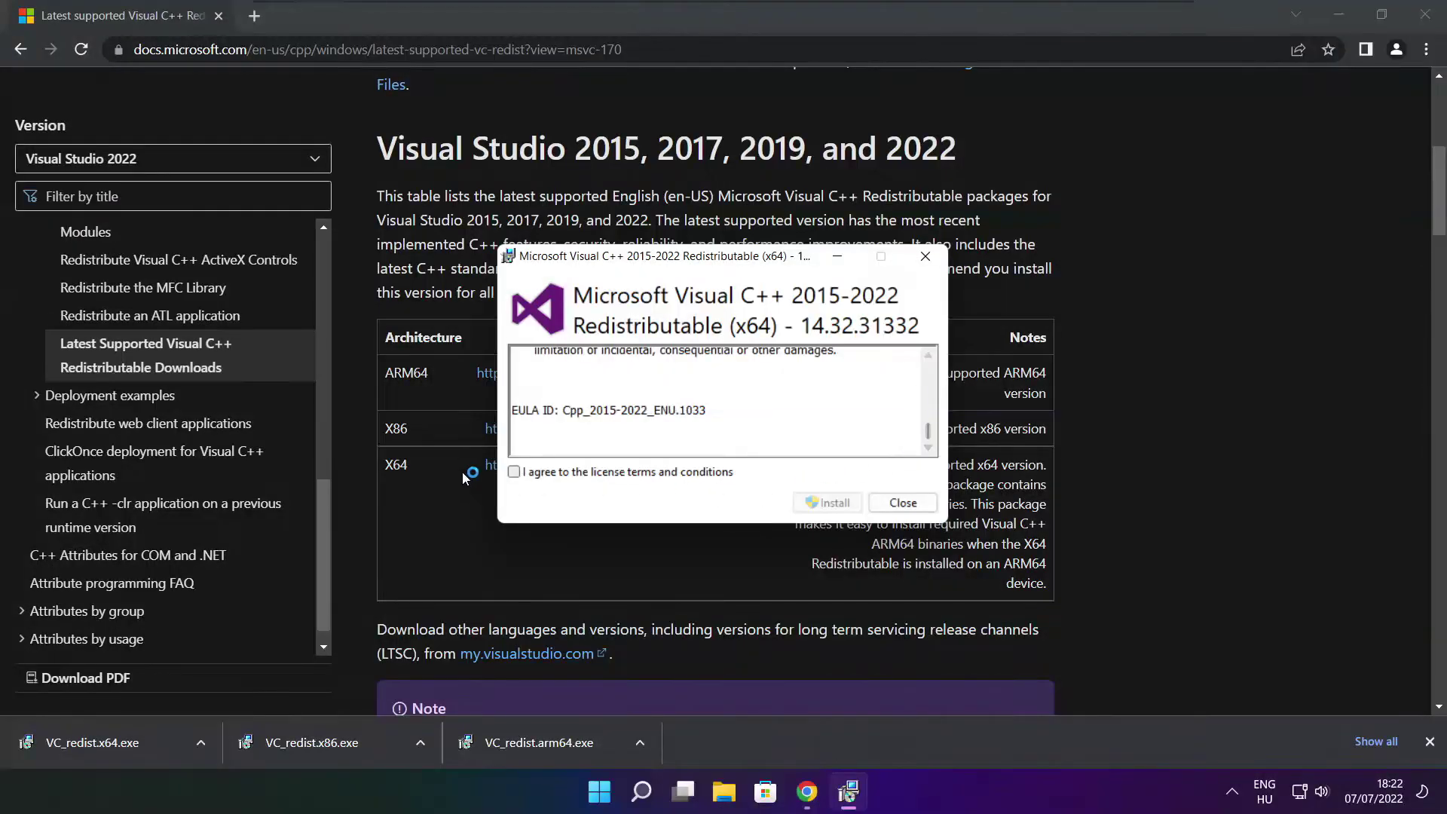
{"action": "left_click", "coordinate": [513, 471]}
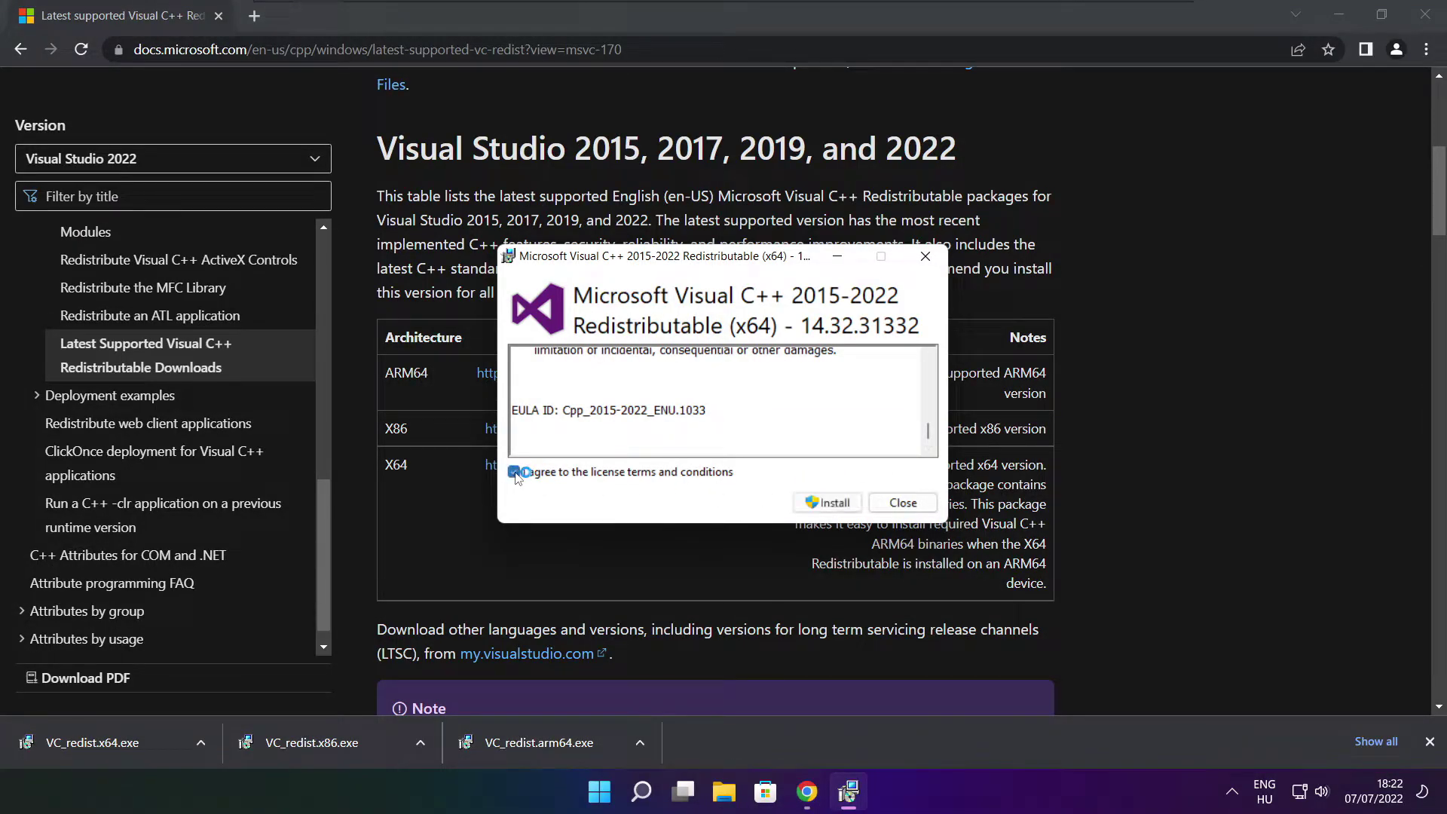
{"action": "left_click", "coordinate": [832, 506]}
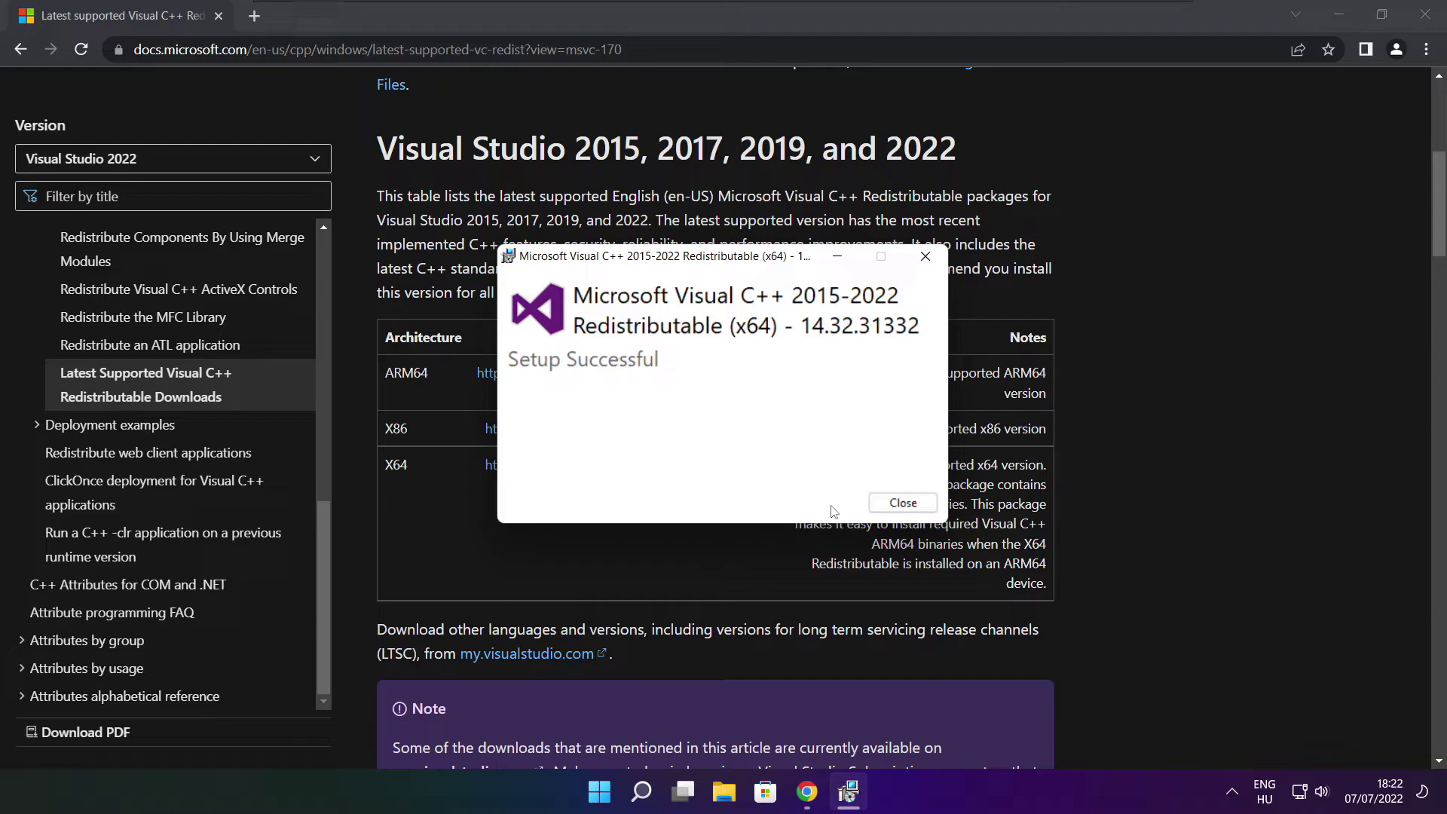
{"action": "left_click", "coordinate": [903, 504]}
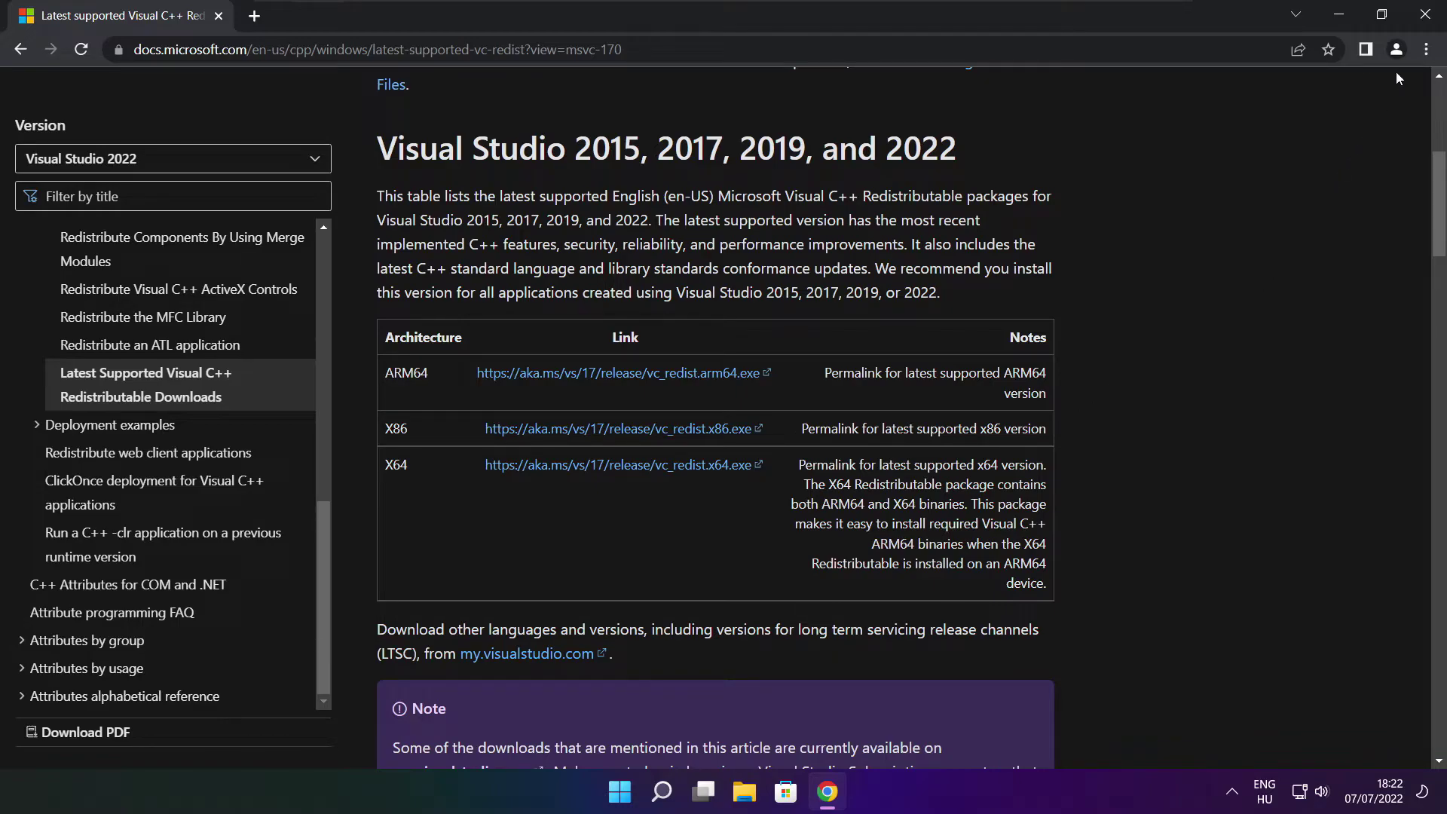
{"action": "left_click", "coordinate": [1427, 19]}
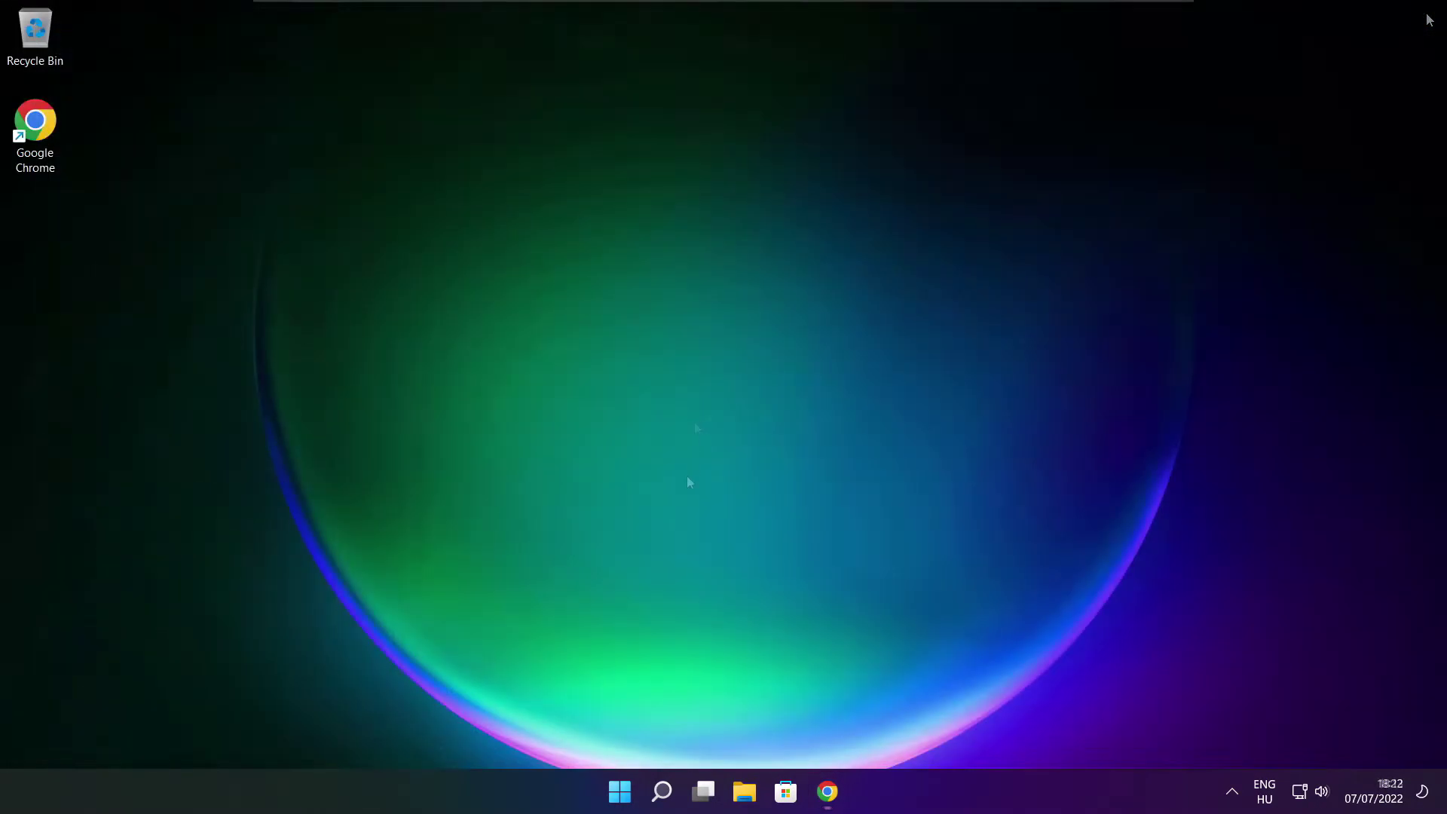
Disable Cortana, Microsoft Edge, Microsoft Teams and Terminal as startup apps in Task Manager, and close it.
{"action": "right_click", "coordinate": [622, 795]}
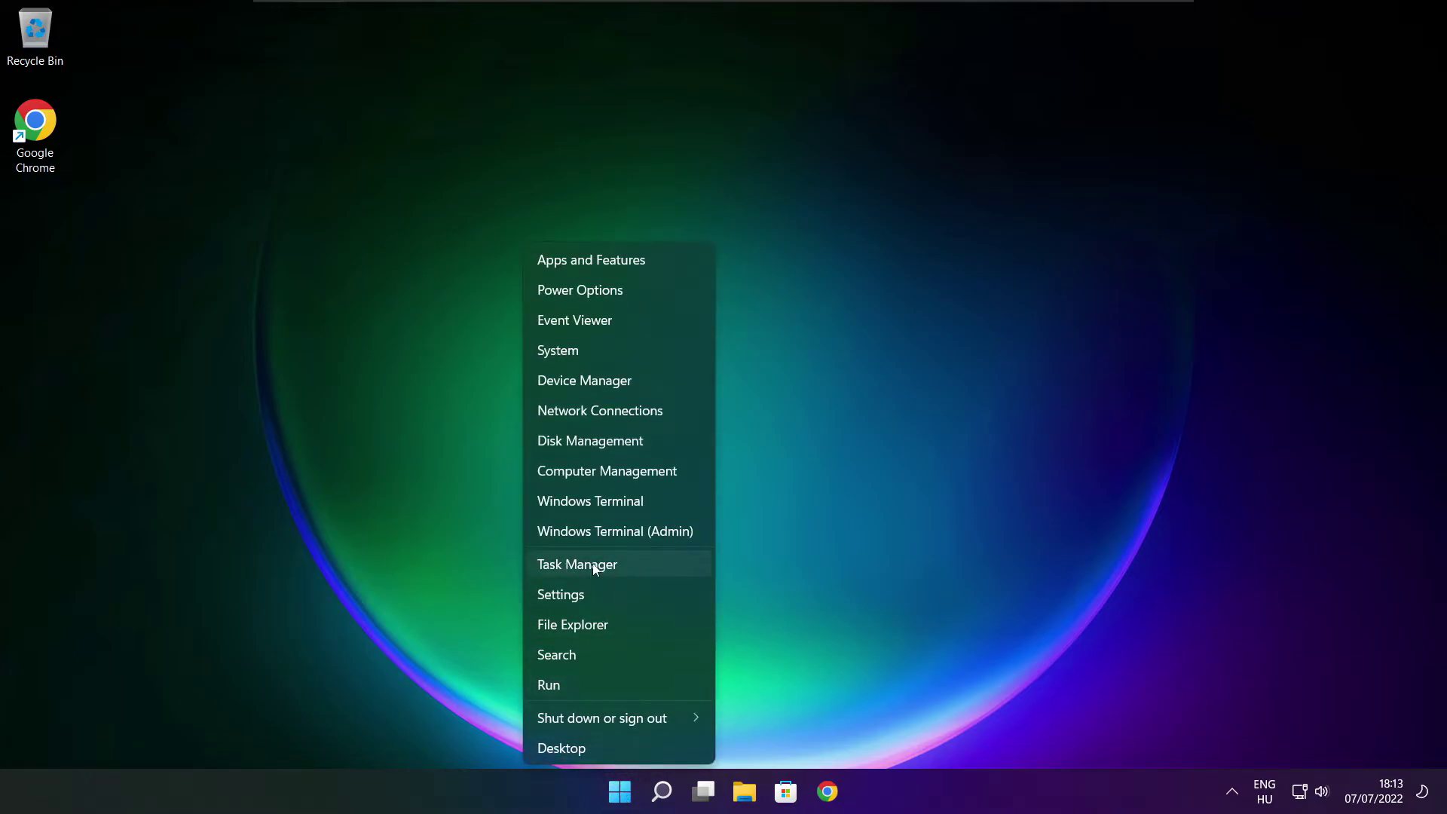
{"action": "left_click", "coordinate": [622, 565]}
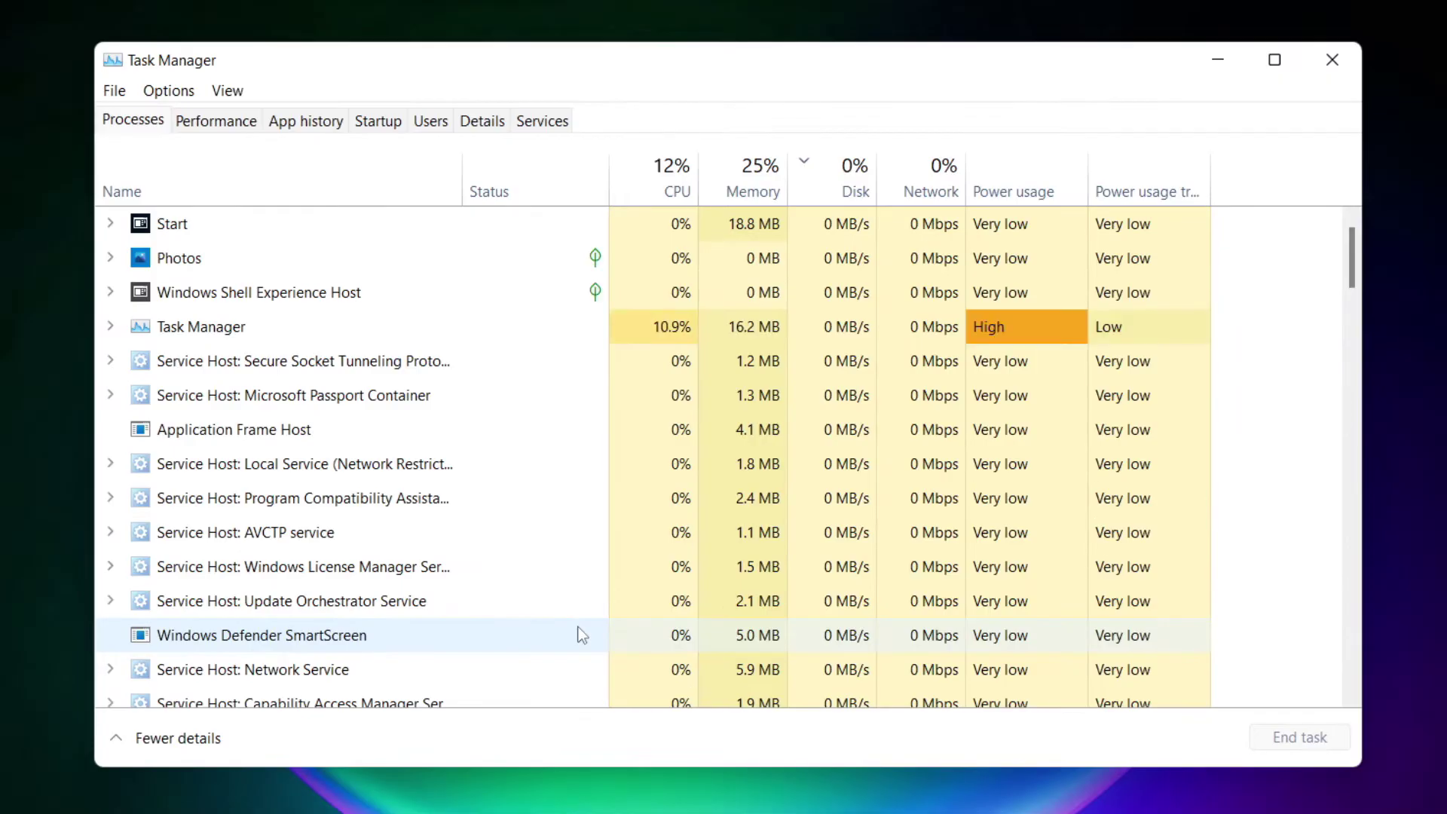
{"action": "left_click", "coordinate": [383, 125]}
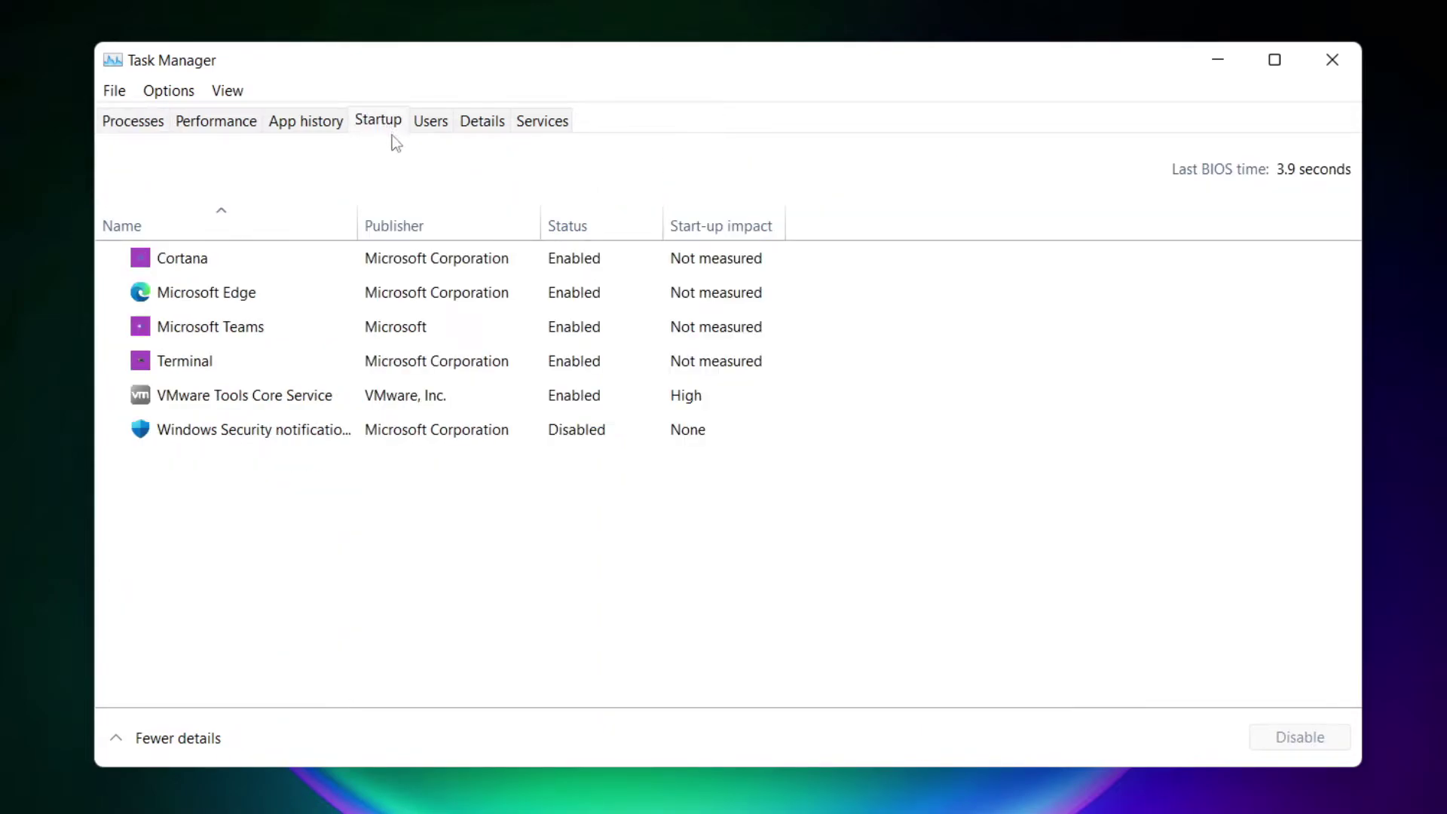
{"action": "left_click", "coordinate": [385, 270]}
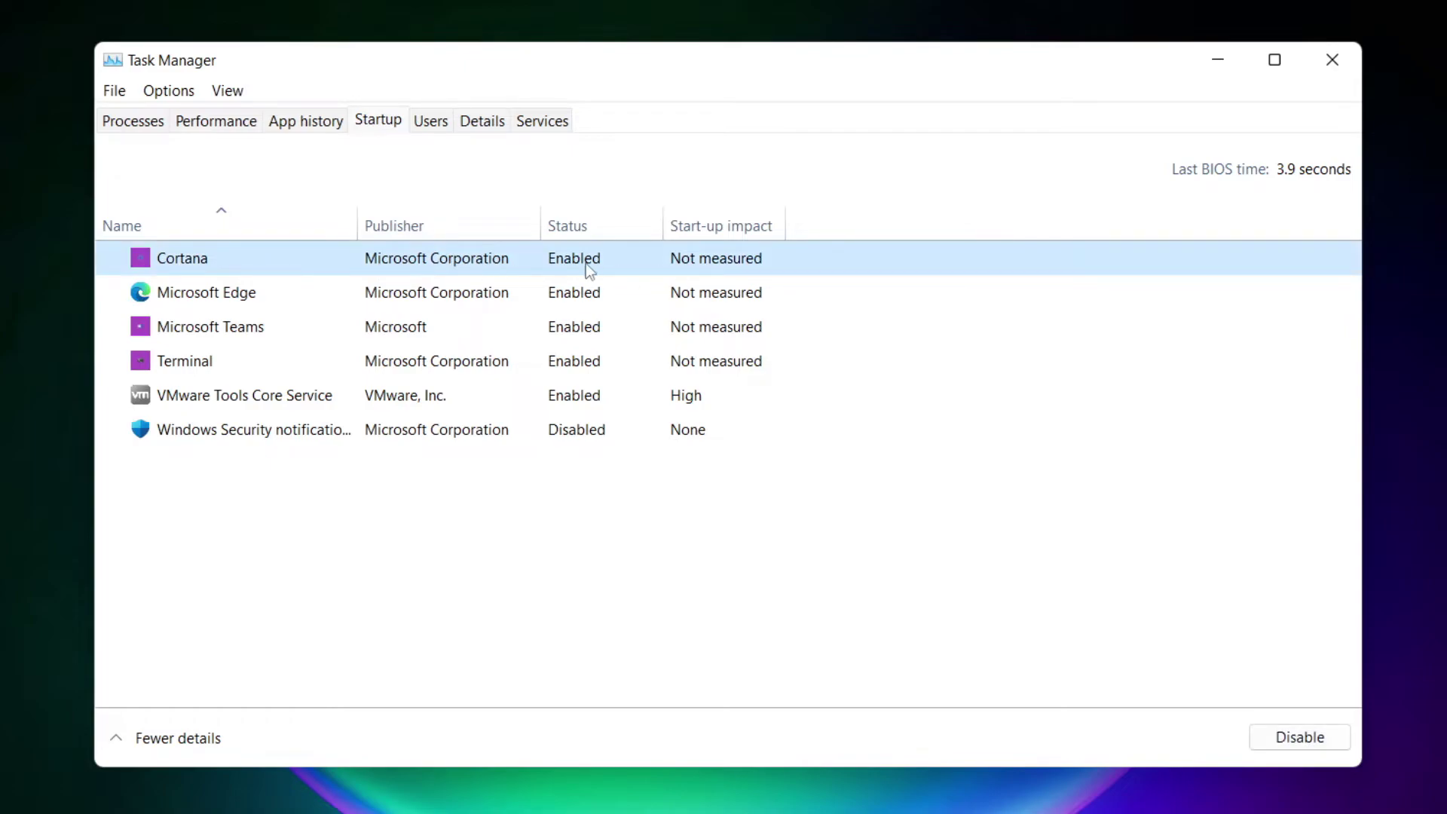
{"action": "left_click", "coordinate": [1299, 738]}
{"action": "left_click", "coordinate": [351, 296]}
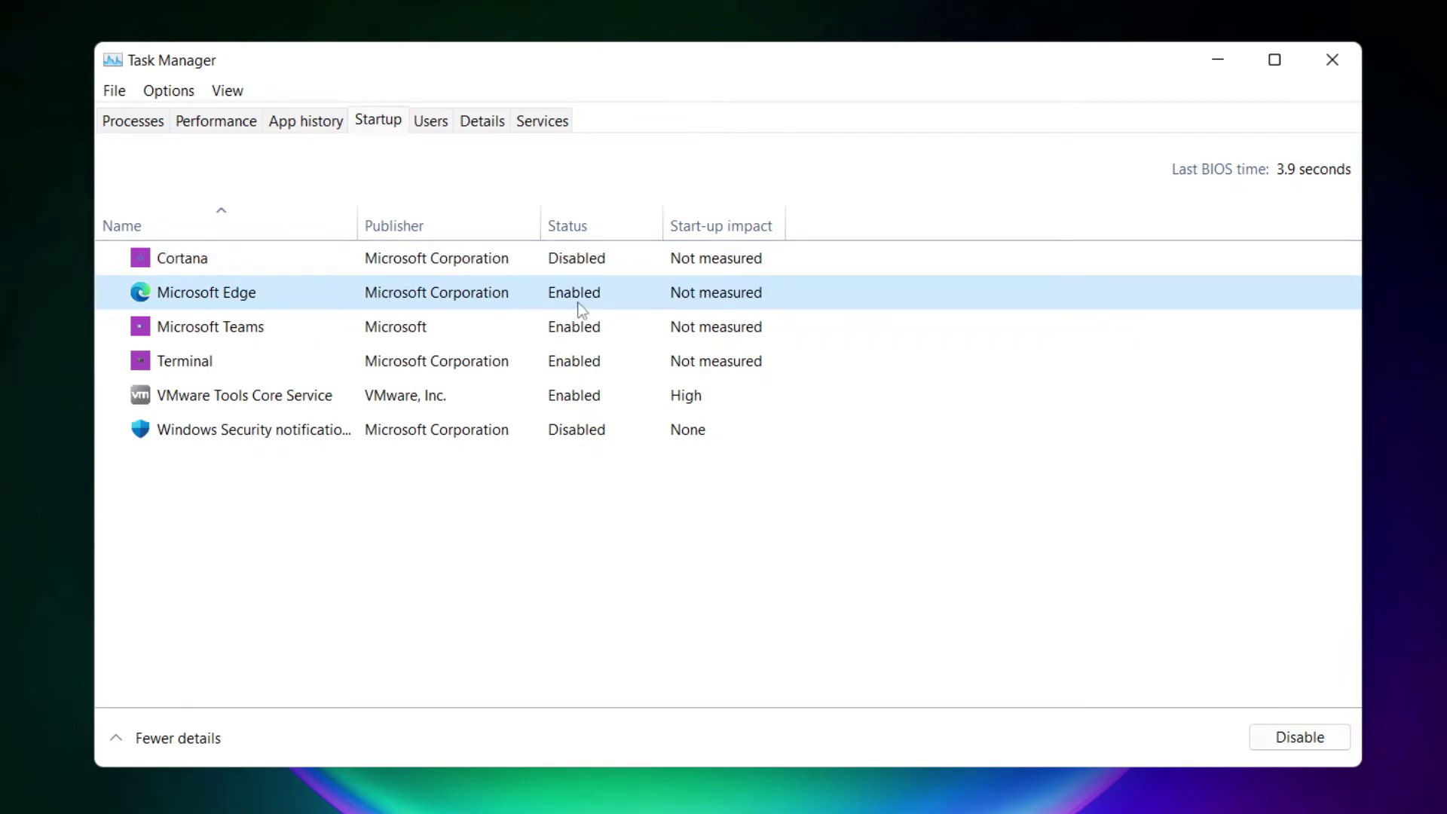
{"action": "left_click", "coordinate": [1302, 742]}
{"action": "left_click", "coordinate": [600, 331]}
{"action": "left_click", "coordinate": [1320, 739]}
{"action": "left_click", "coordinate": [482, 368]}
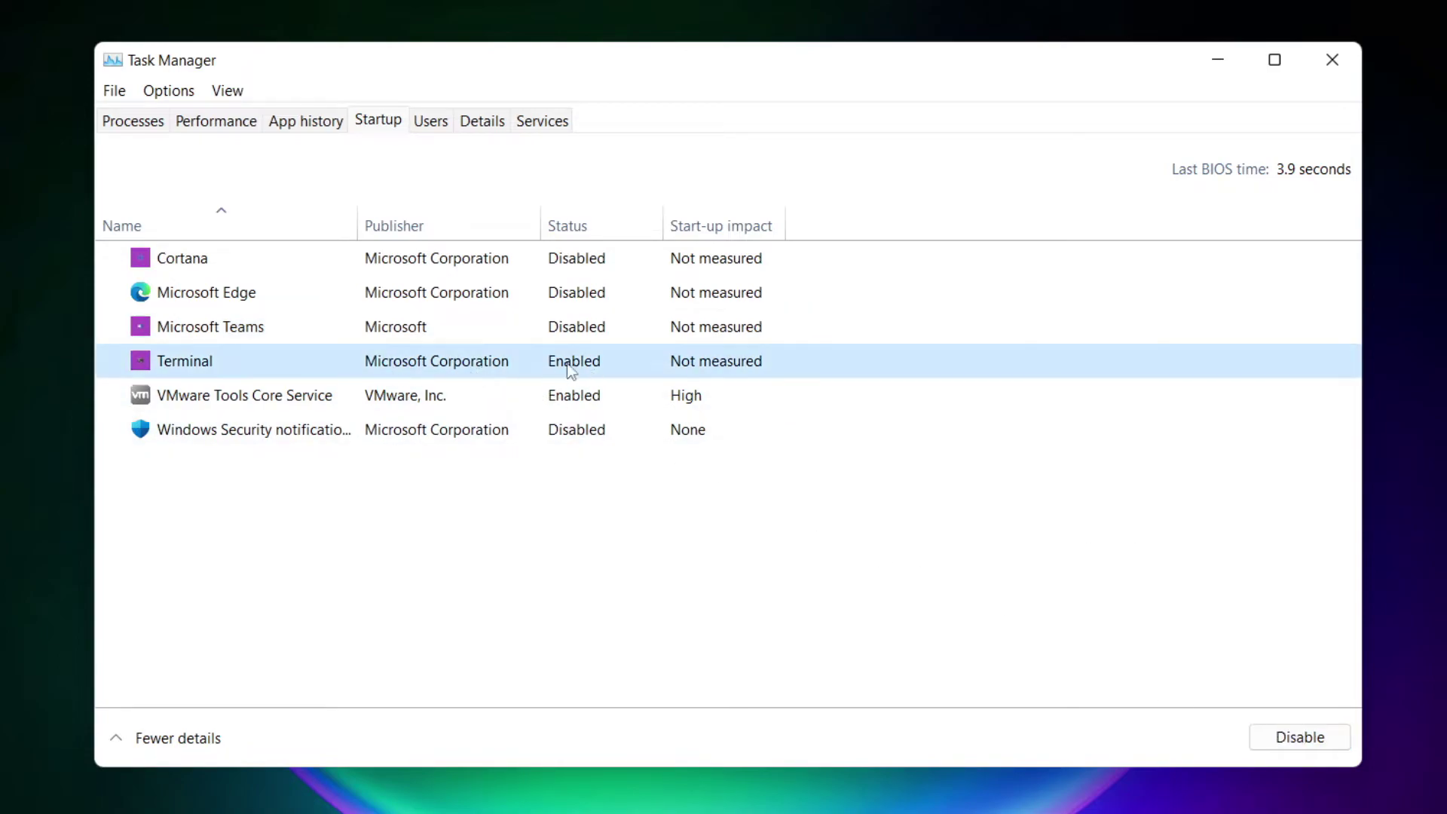
{"action": "left_click", "coordinate": [1323, 744]}
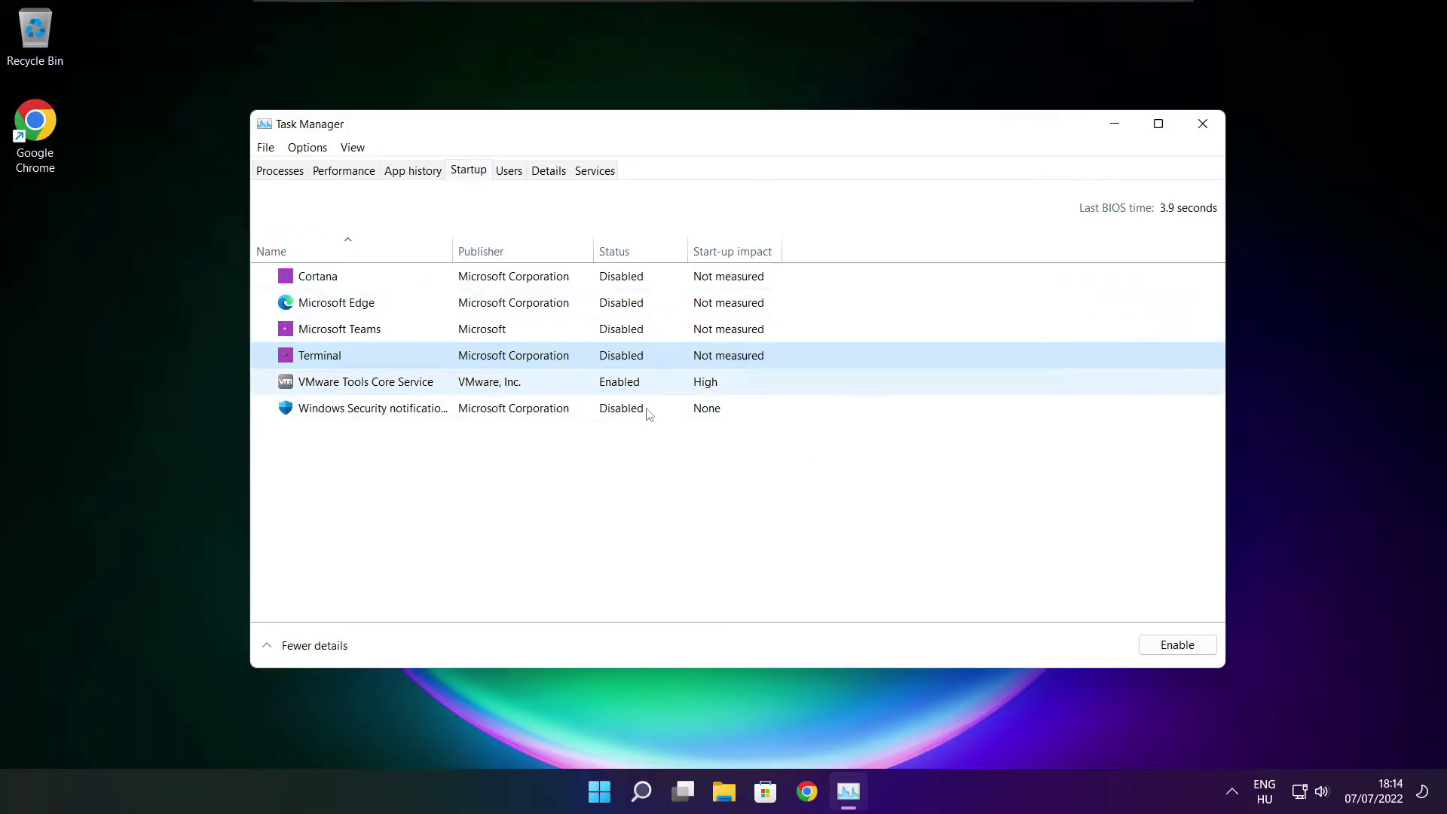
{"action": "left_click", "coordinate": [1203, 125]}
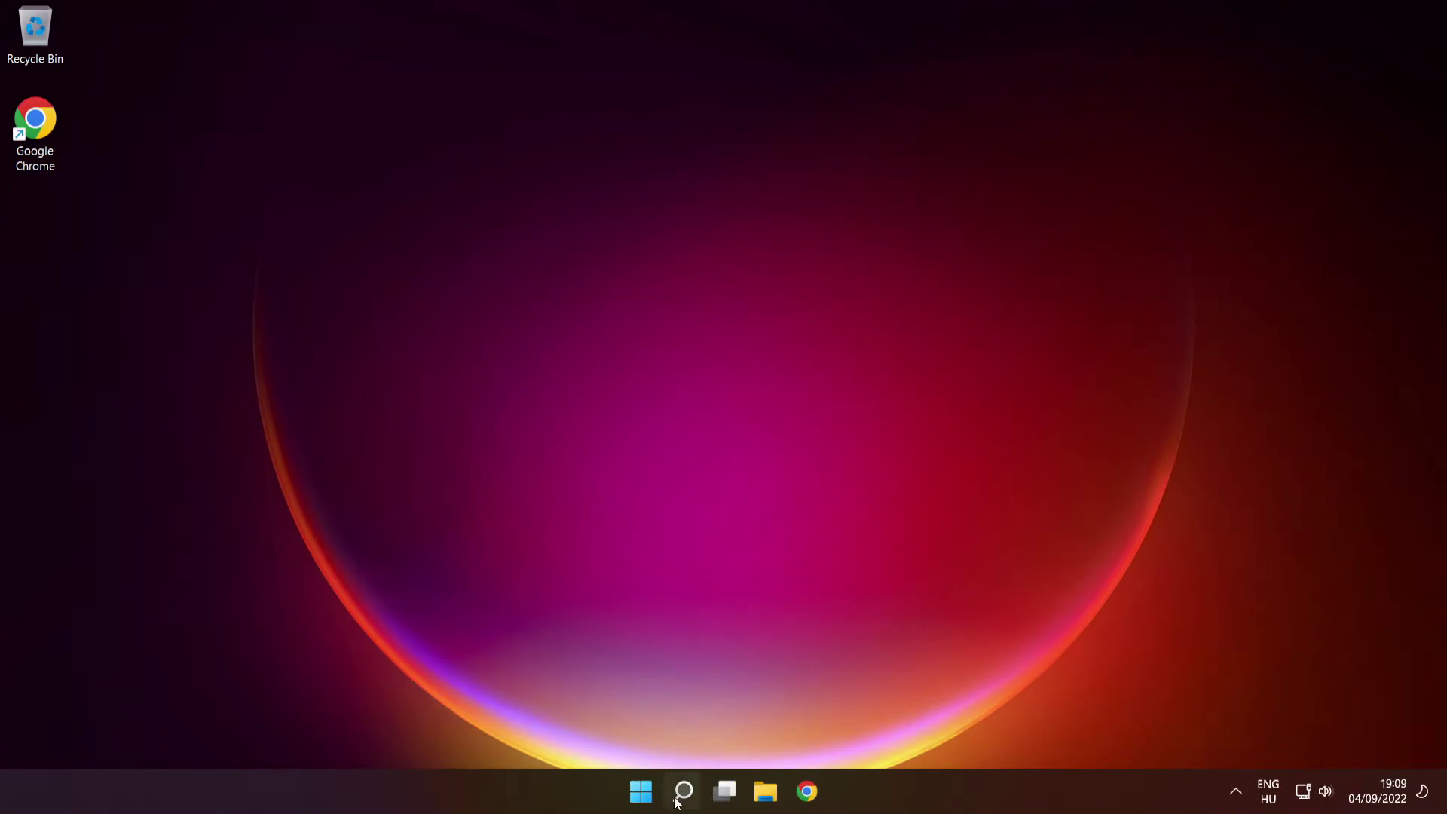
Search Windows for cmd and run Command Prompt as administrator.
{"action": "mouse_move", "coordinate": [678, 789]}
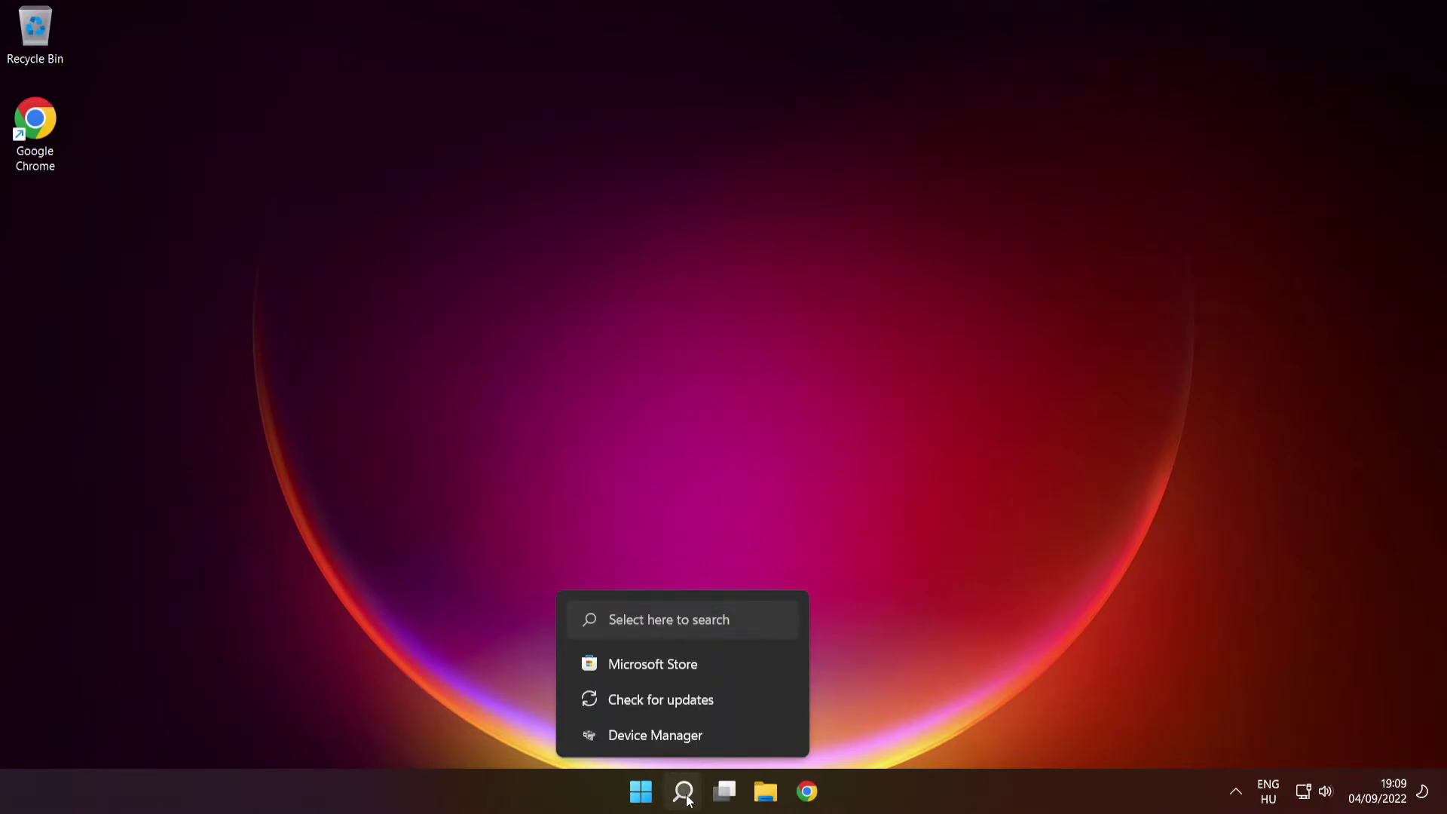
{"action": "left_click", "coordinate": [683, 791]}
{"action": "type", "text": "cmd"}
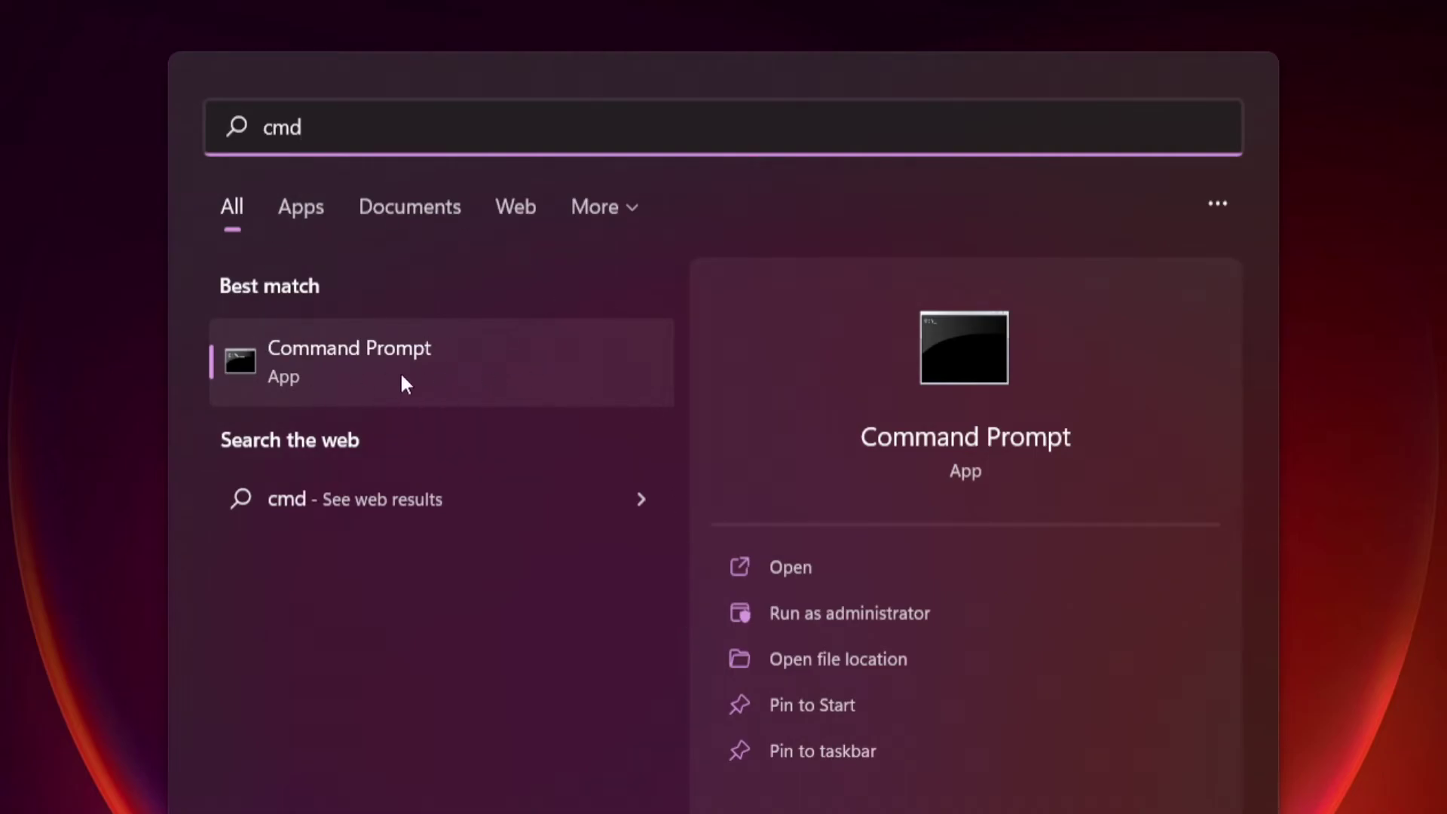
{"action": "right_click", "coordinate": [531, 353]}
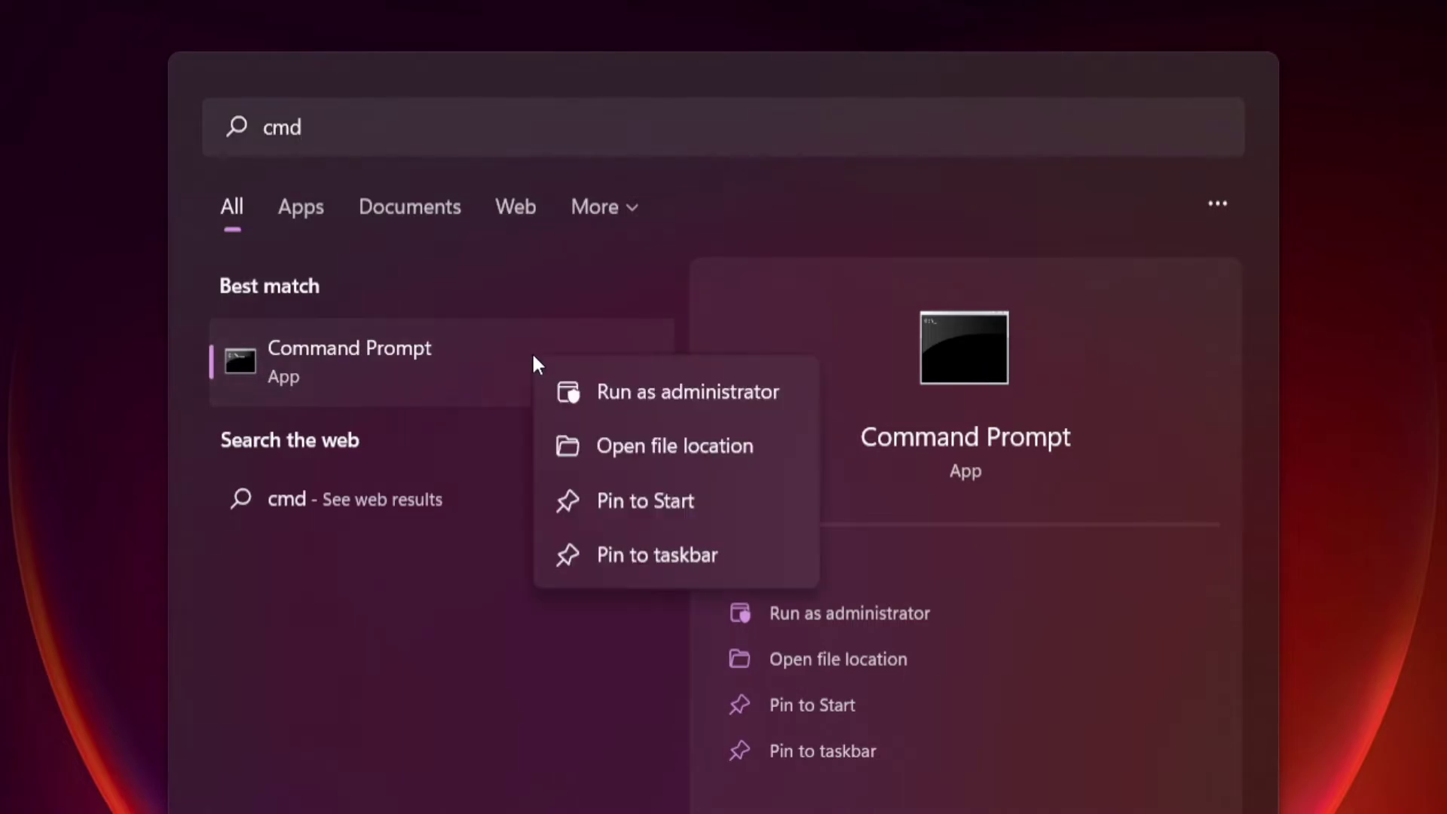
{"action": "left_click", "coordinate": [687, 391]}
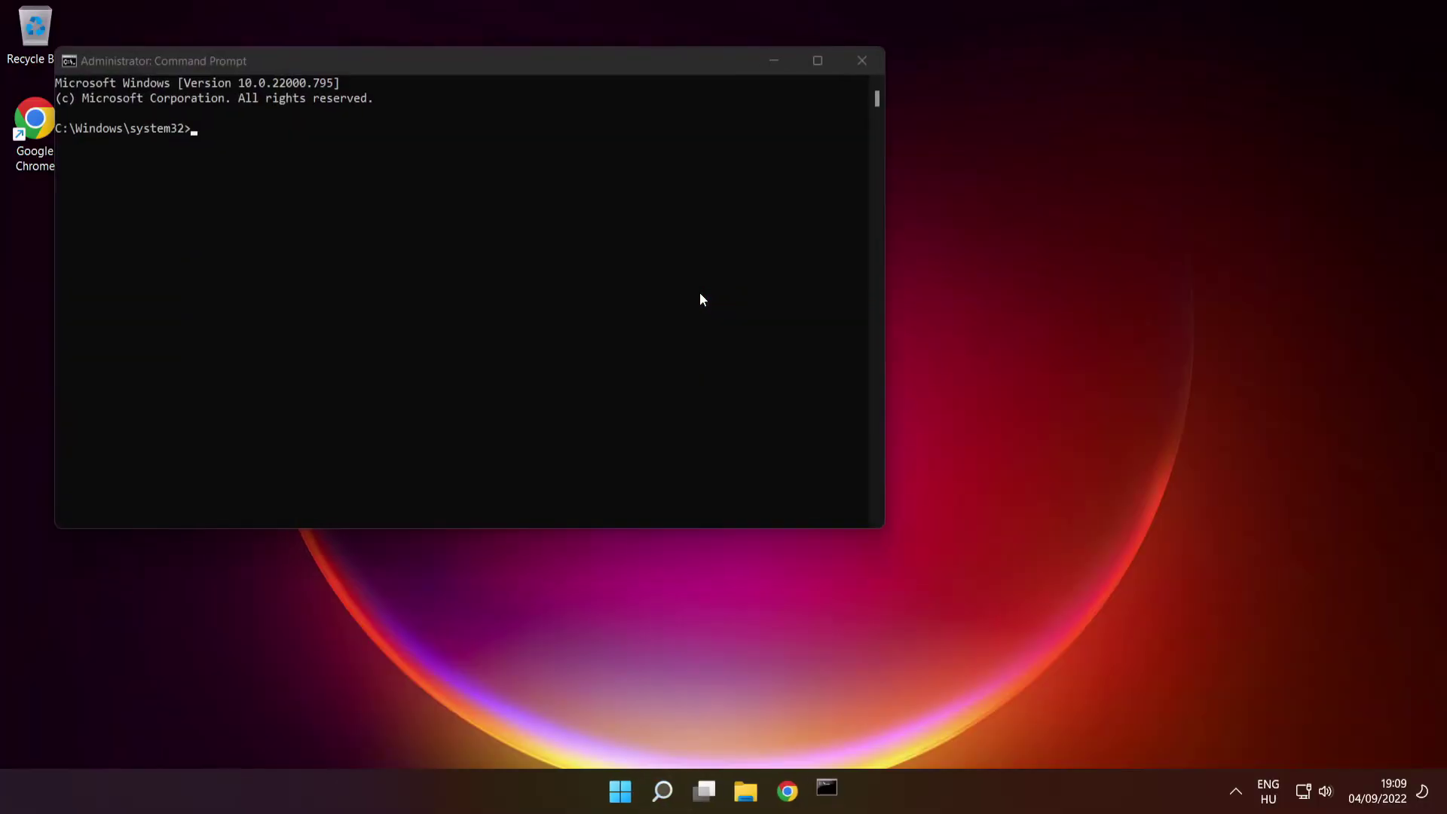
Run the system file scan with sfc /scannow and close the Command Prompt once it finishes.
{"action": "left_click_drag", "start_coordinate": [584, 67], "coordinate": [834, 185]}
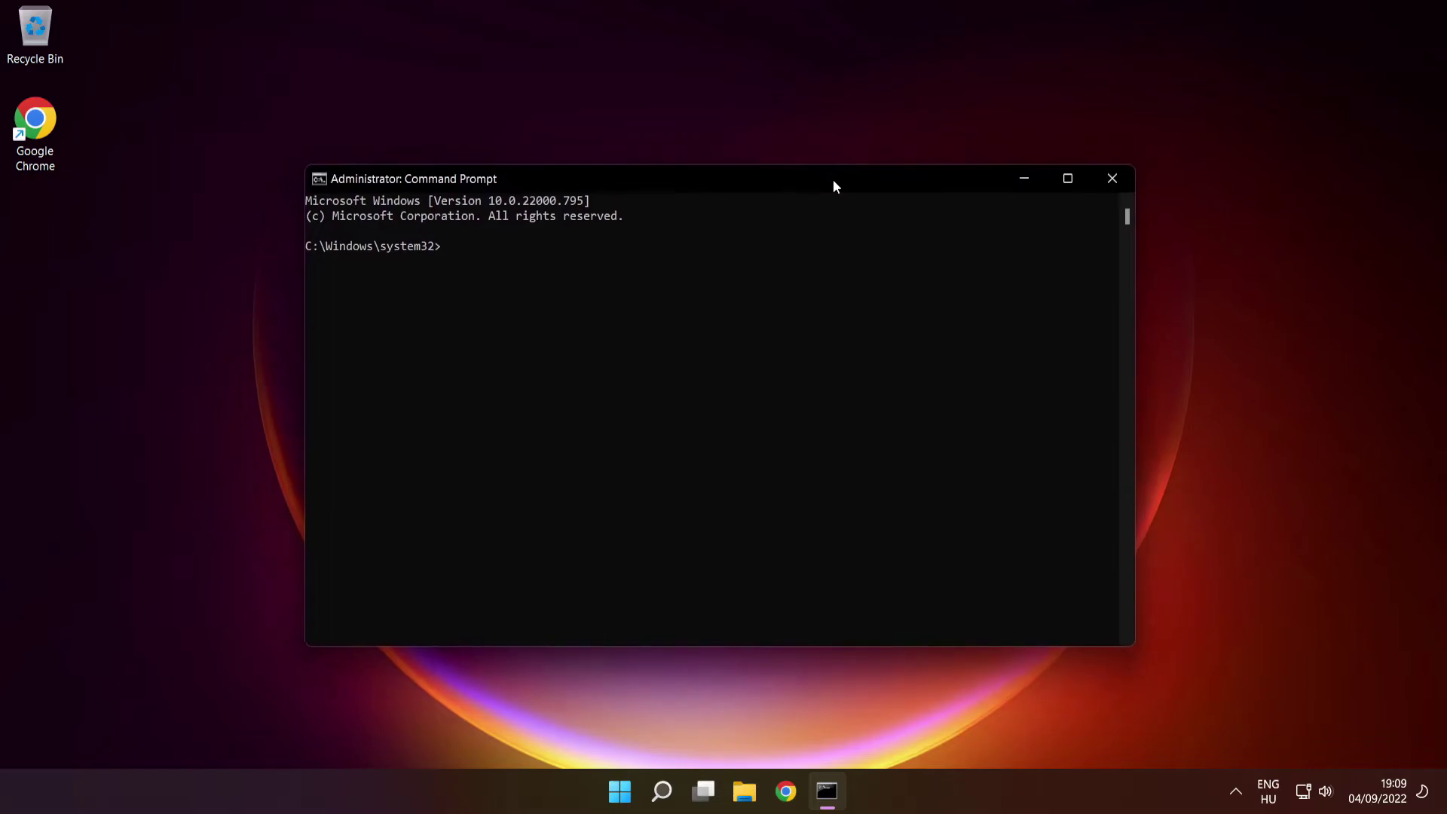
{"action": "type", "text": "sfc /scannow"}
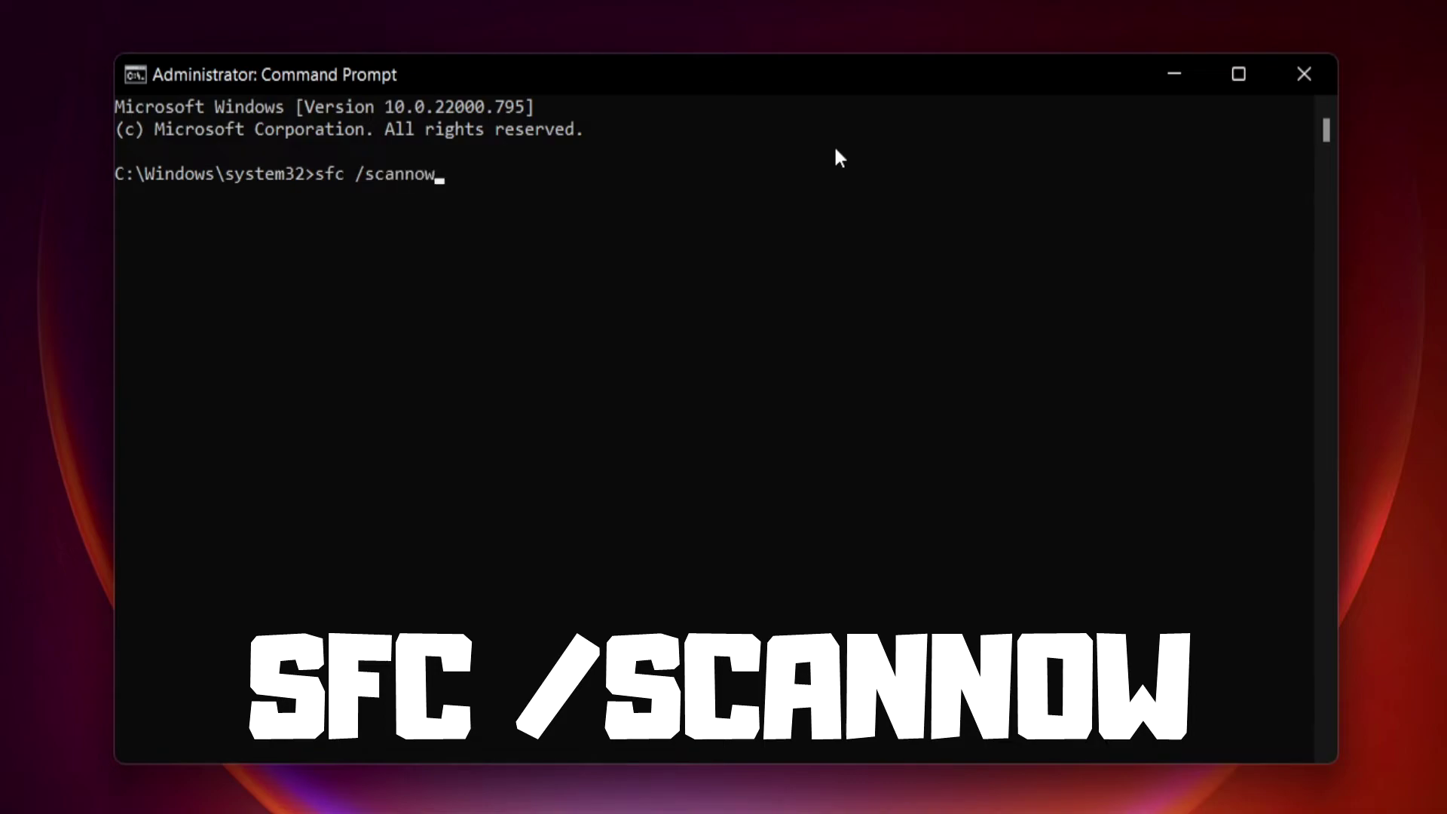
{"action": "key", "text": "Return"}
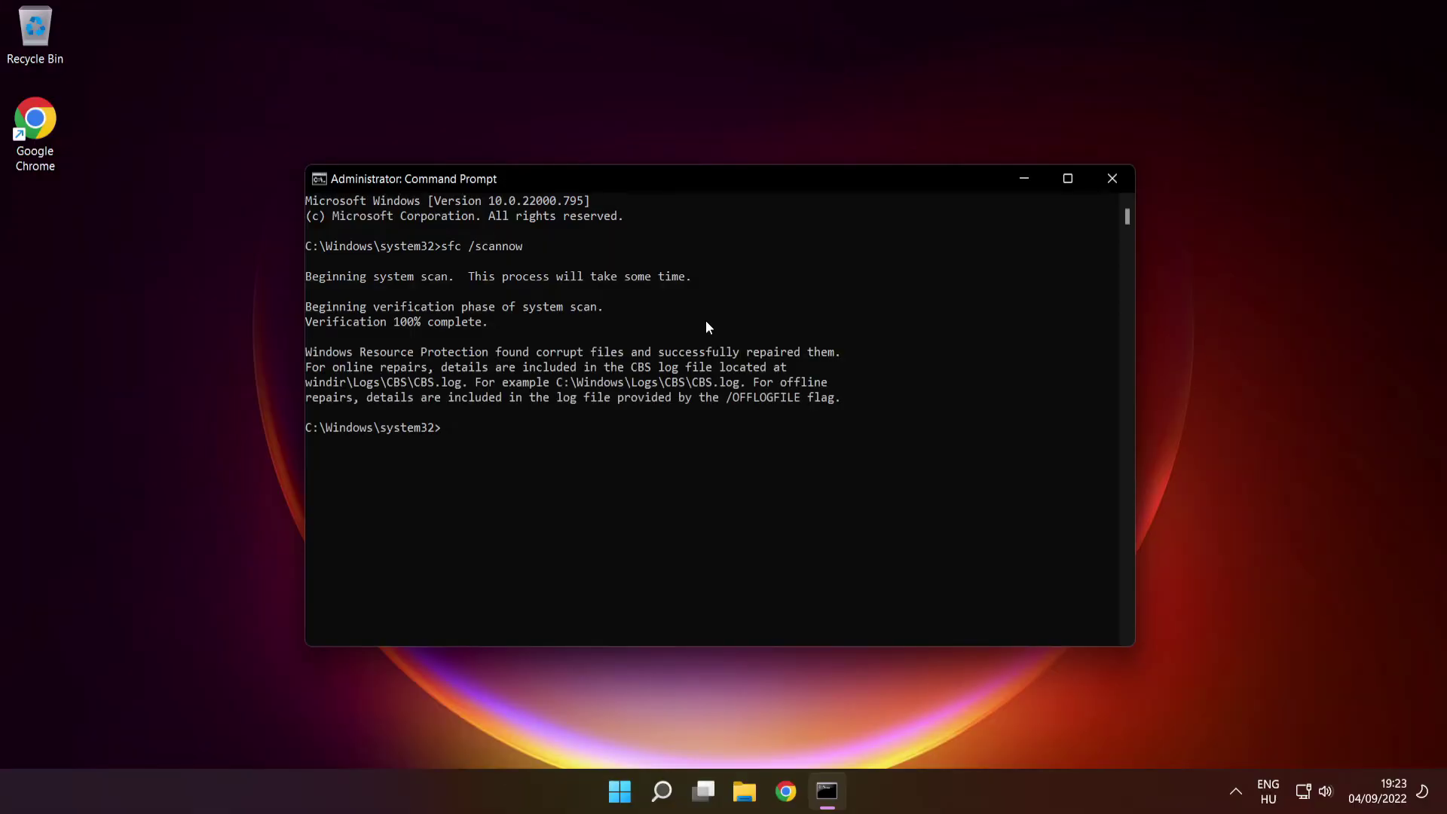
{"action": "left_click", "coordinate": [1113, 181]}
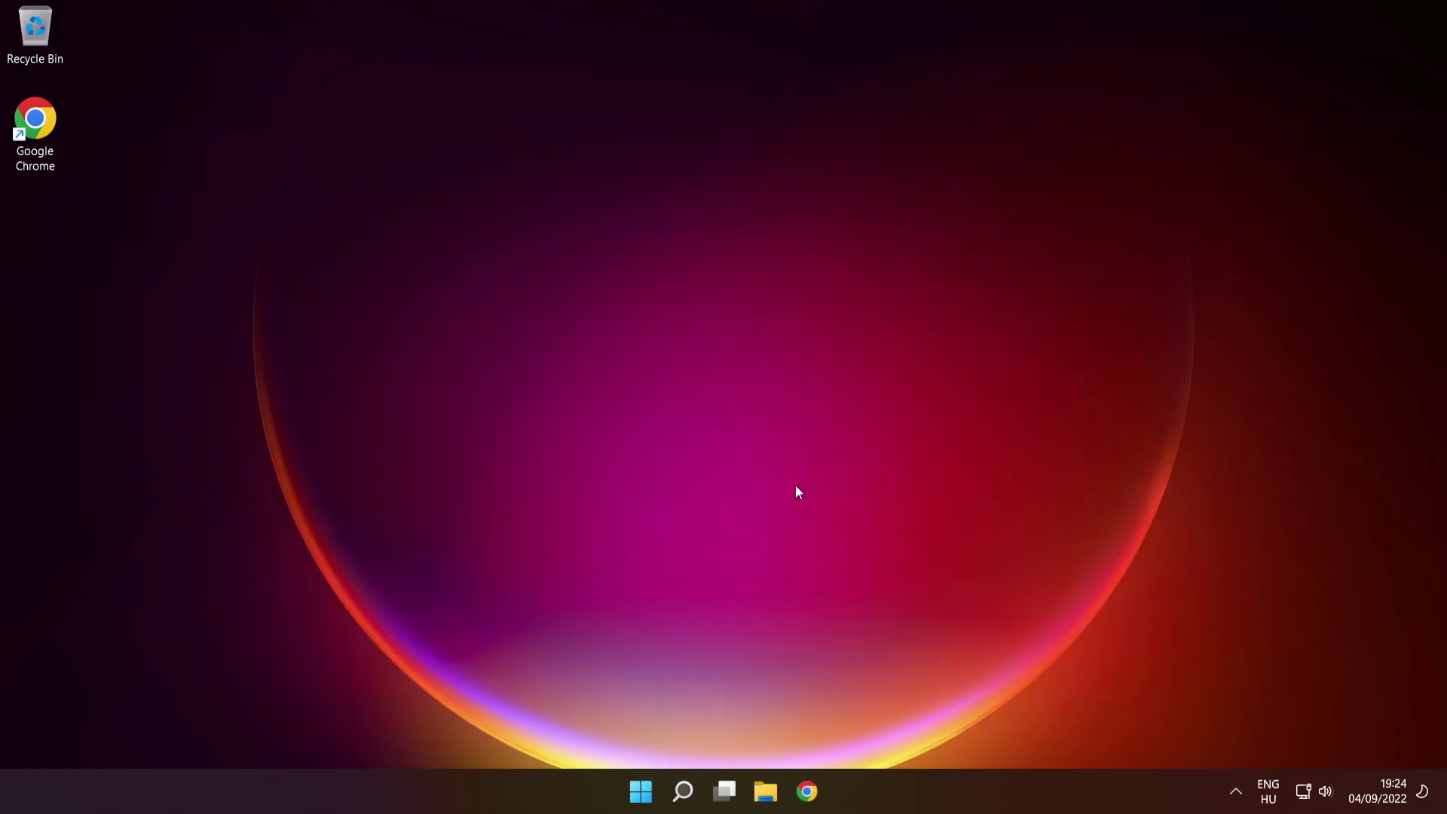
Restart the computer.
{"action": "left_click", "coordinate": [638, 781]}
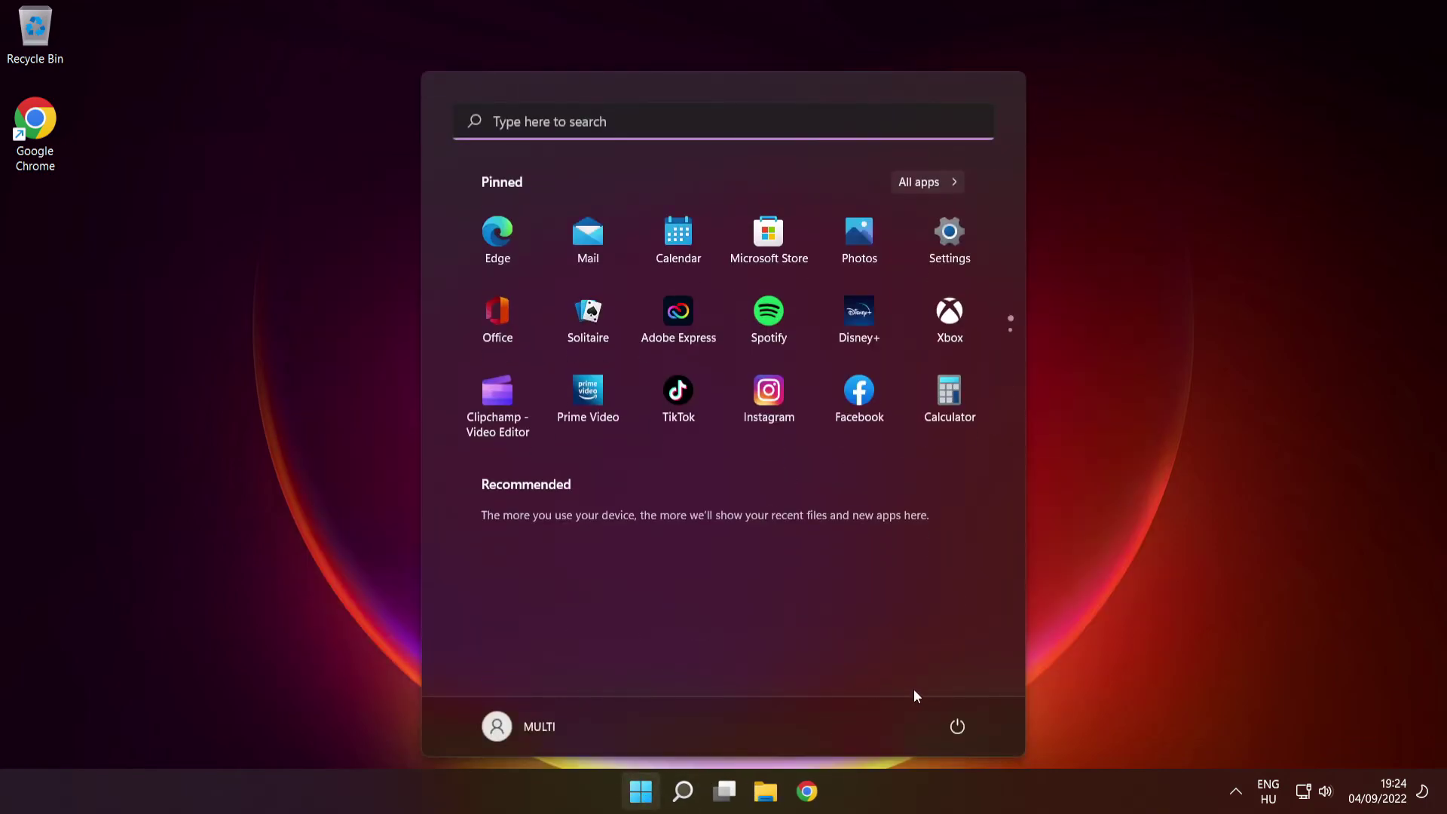
{"action": "left_click", "coordinate": [959, 725]}
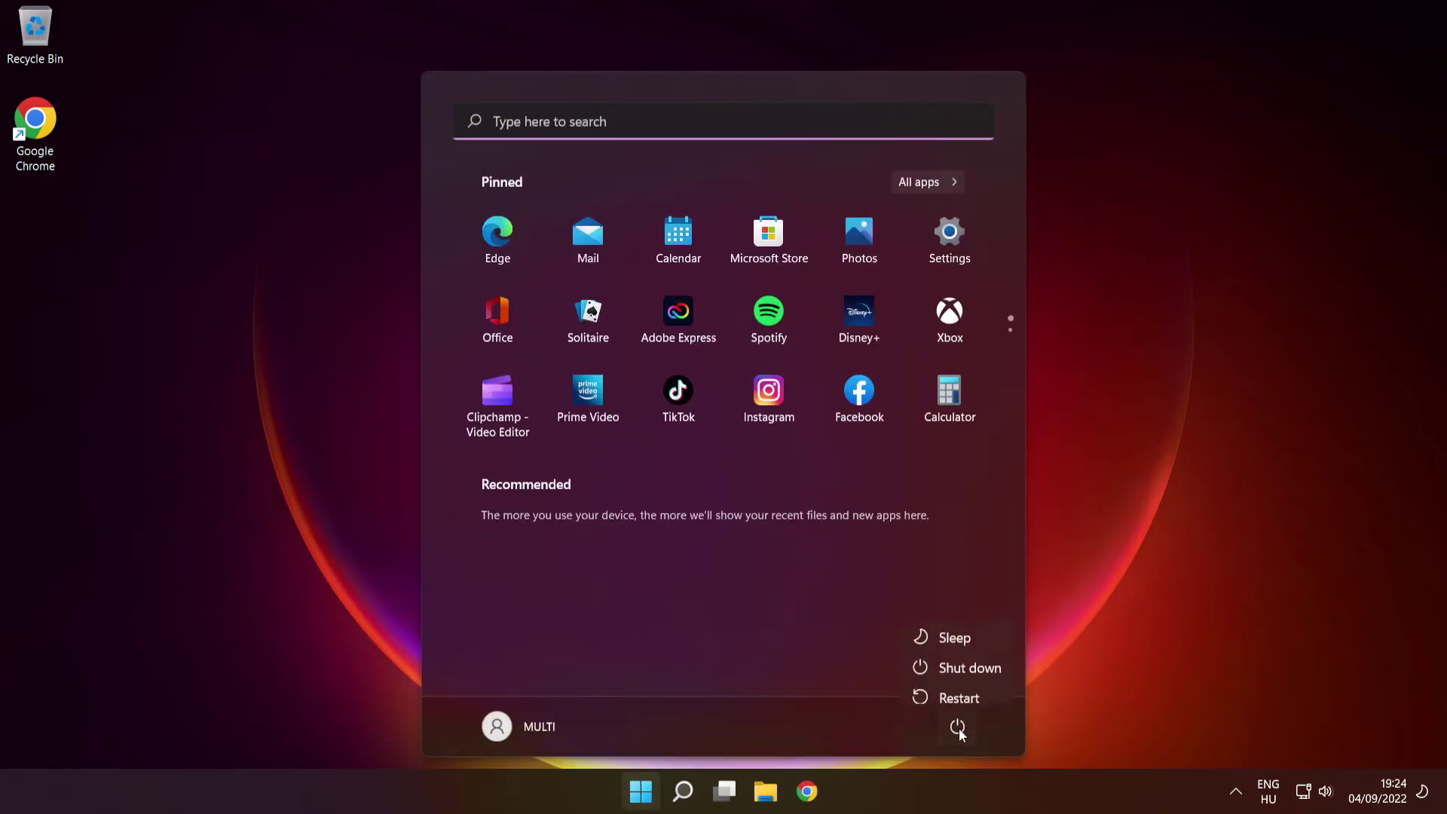
{"action": "left_click", "coordinate": [959, 686]}
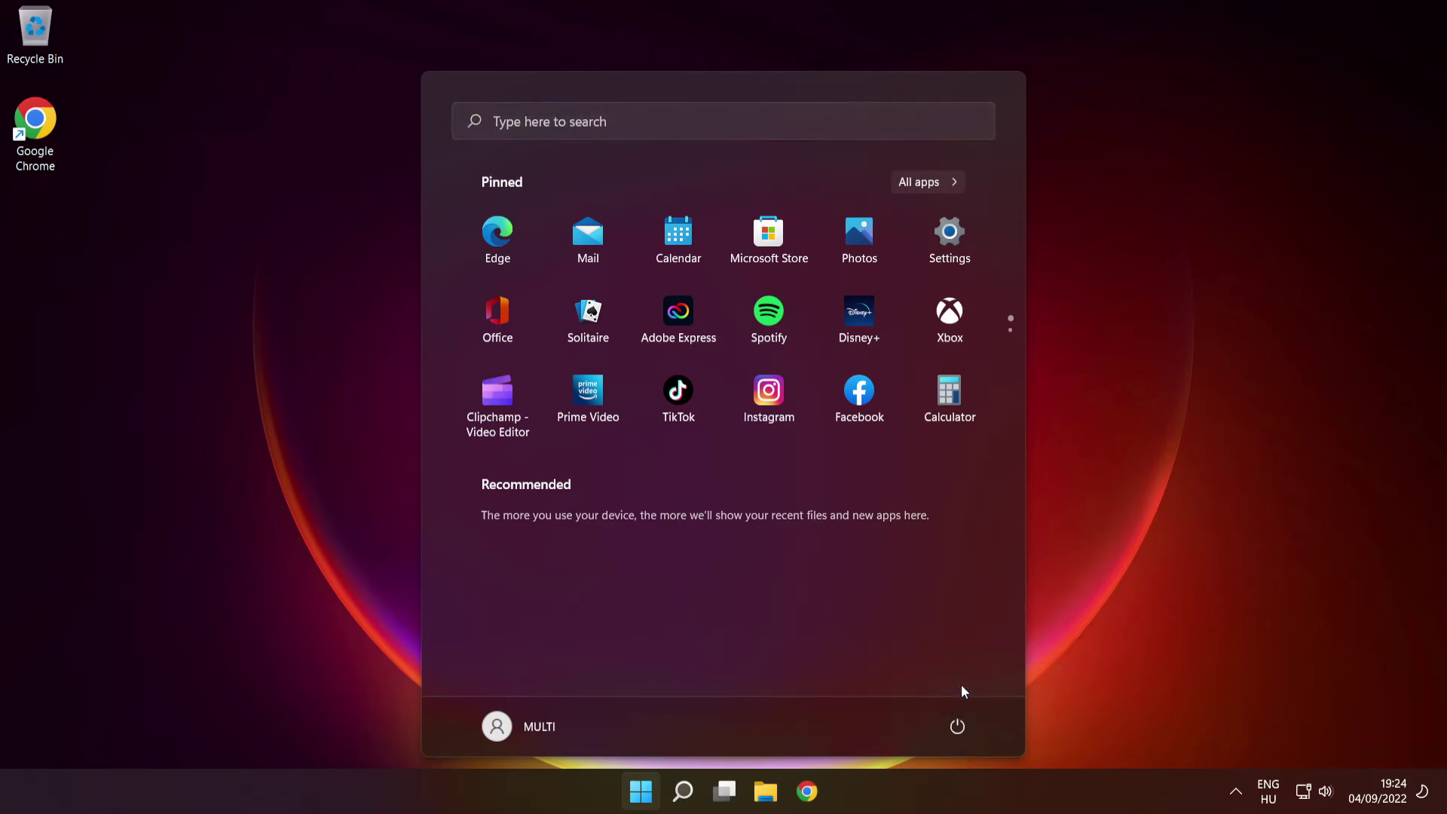